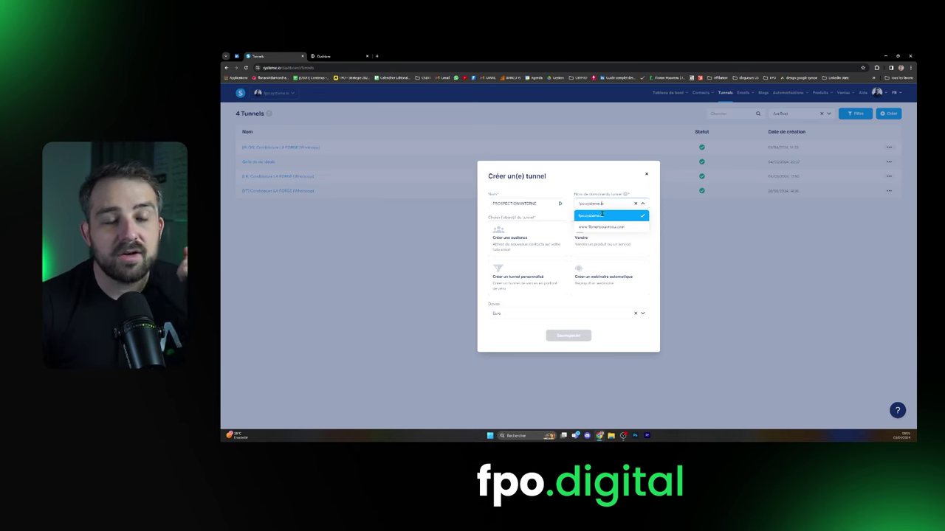
Create the custom tunnel PROSPECTION INTERNE on the fpo.systeme.io domain, keeping the selected currency, and open it.
{"action": "left_click", "coordinate": [602, 215]}
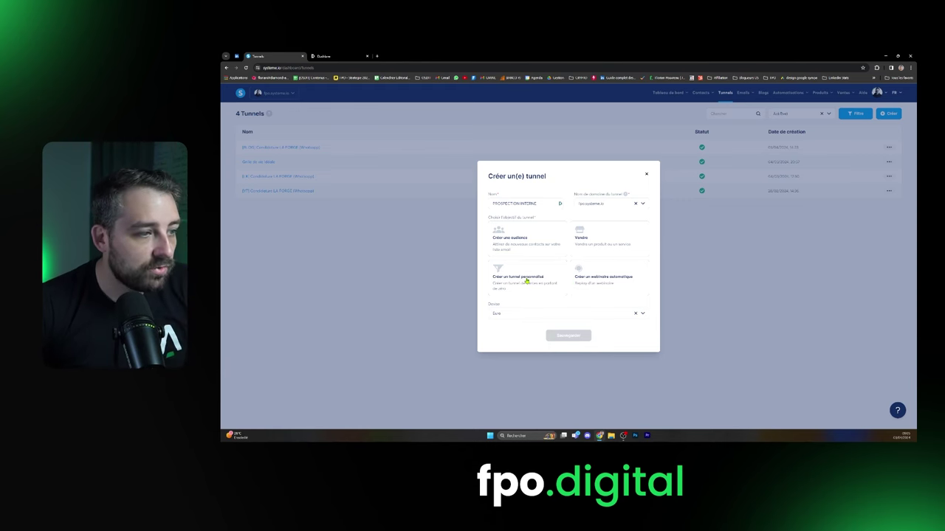
{"action": "left_click", "coordinate": [526, 282]}
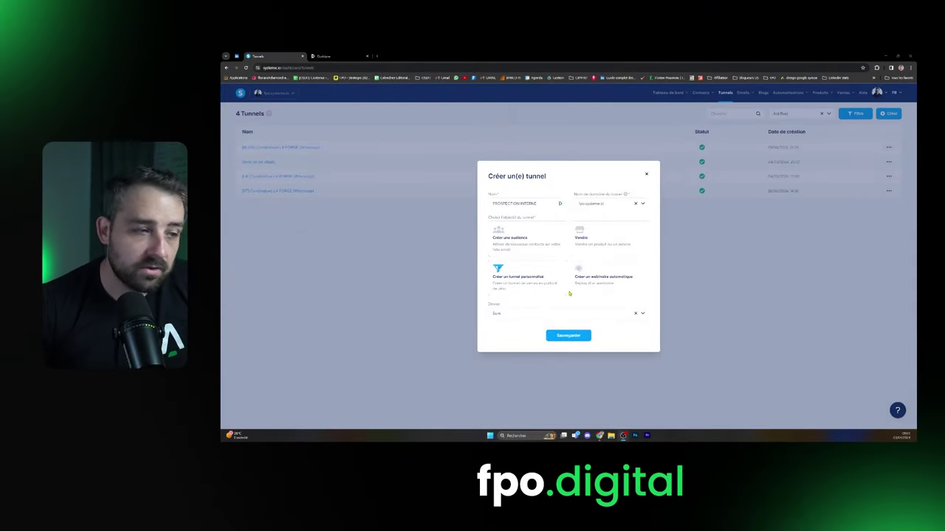
{"action": "left_click", "coordinate": [576, 335]}
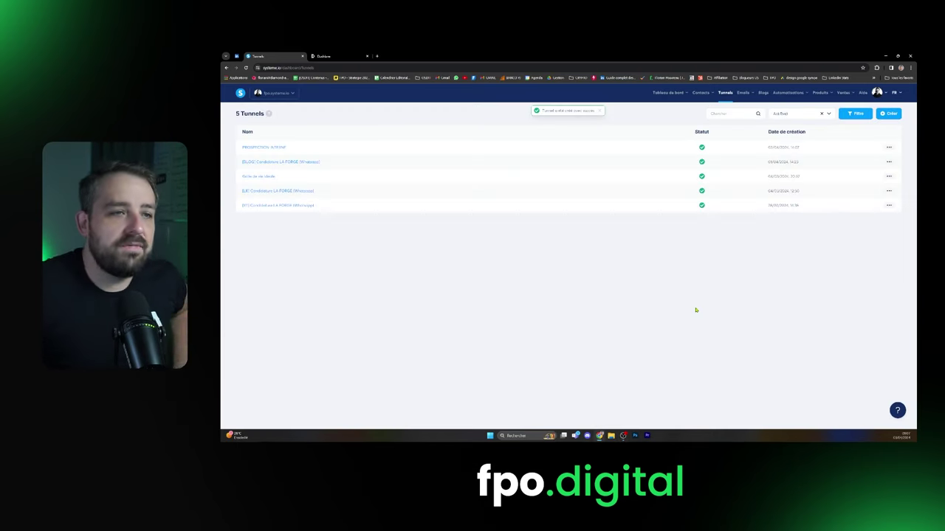
{"action": "left_click", "coordinate": [253, 147]}
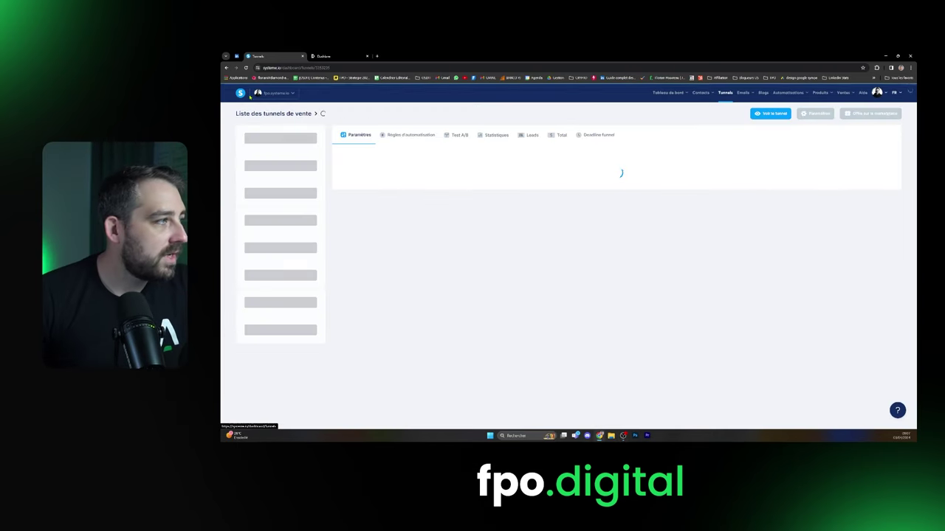
Switch to LinkedIn, search for a contact by name and open their profile.
{"action": "left_click", "coordinate": [238, 57]}
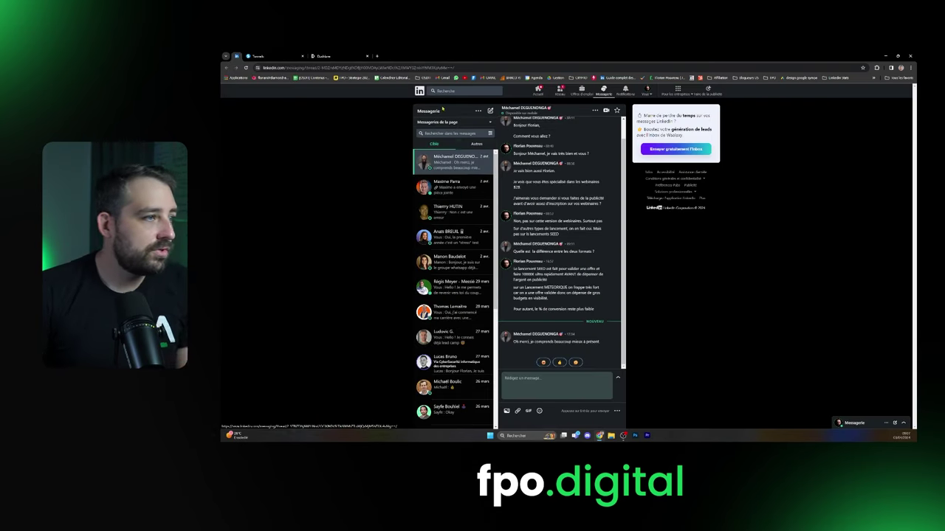
{"action": "left_click", "coordinate": [437, 91]}
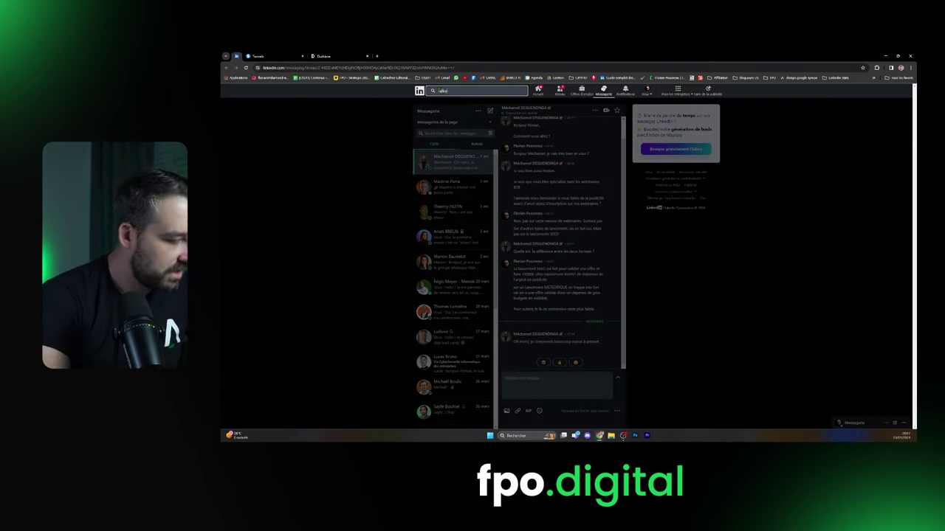
{"action": "type", "text": "albo"}
{"action": "type", "text": "a"}
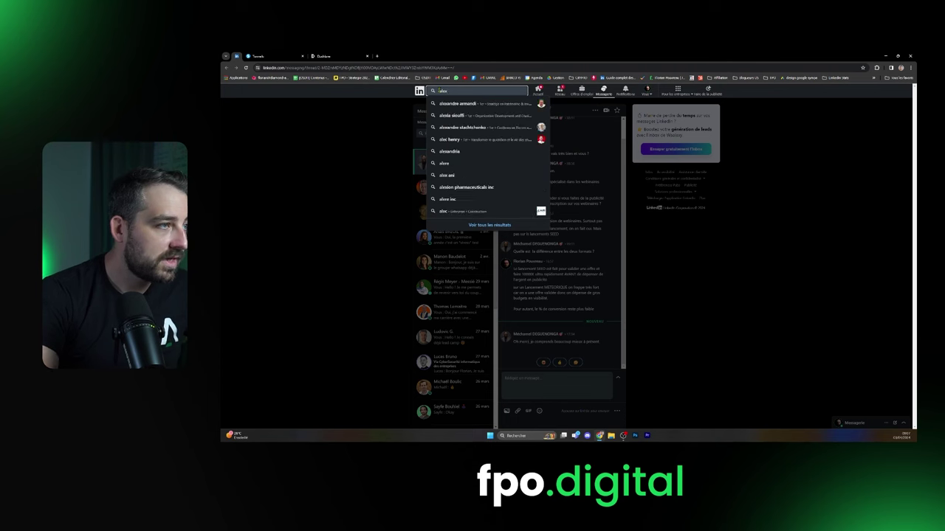
{"action": "type", "text": "ndre l"}
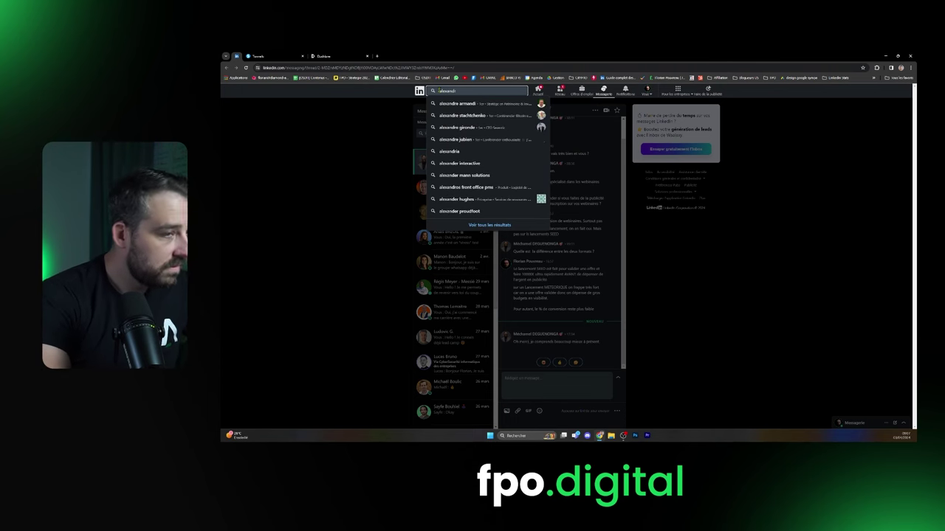
{"action": "type", "text": "h"}
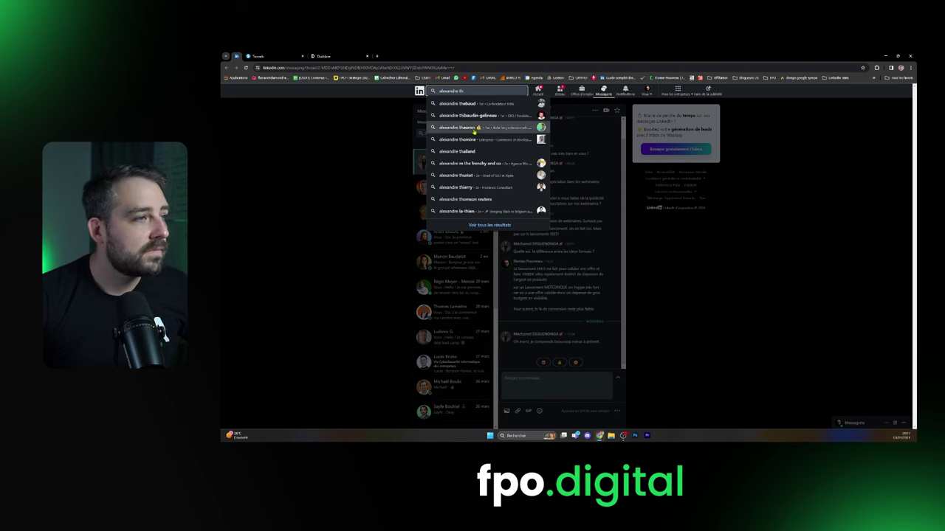
{"action": "left_click", "coordinate": [473, 128]}
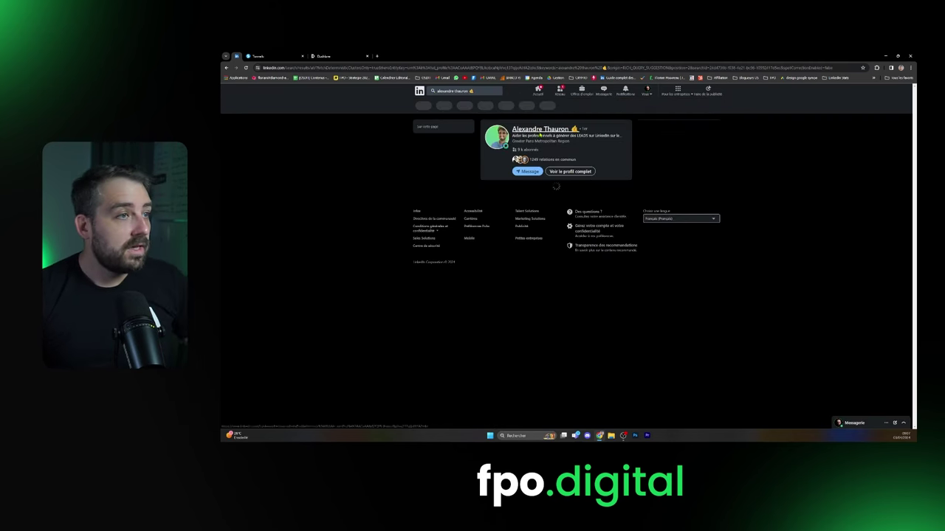
{"action": "left_click", "coordinate": [539, 132]}
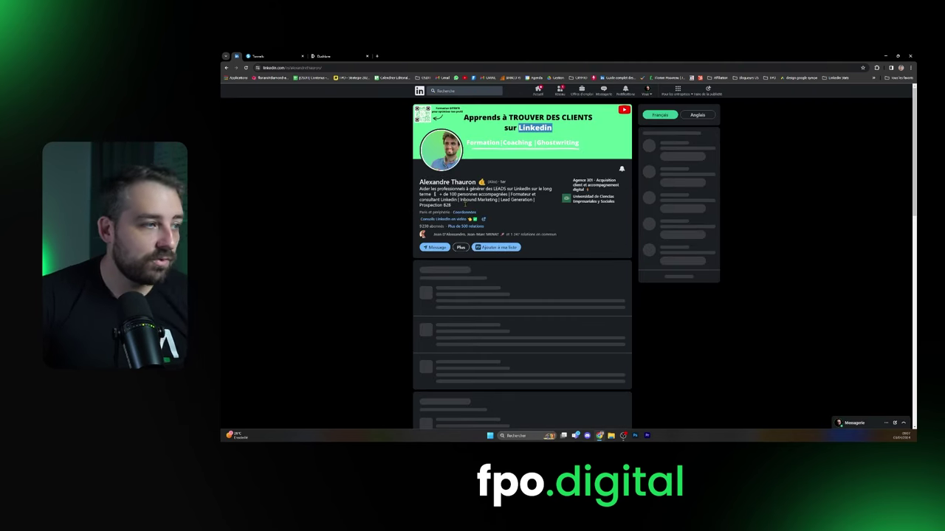
Examine the profile's contact details, highlighting the listed e-mail address.
{"action": "left_click", "coordinate": [463, 212]}
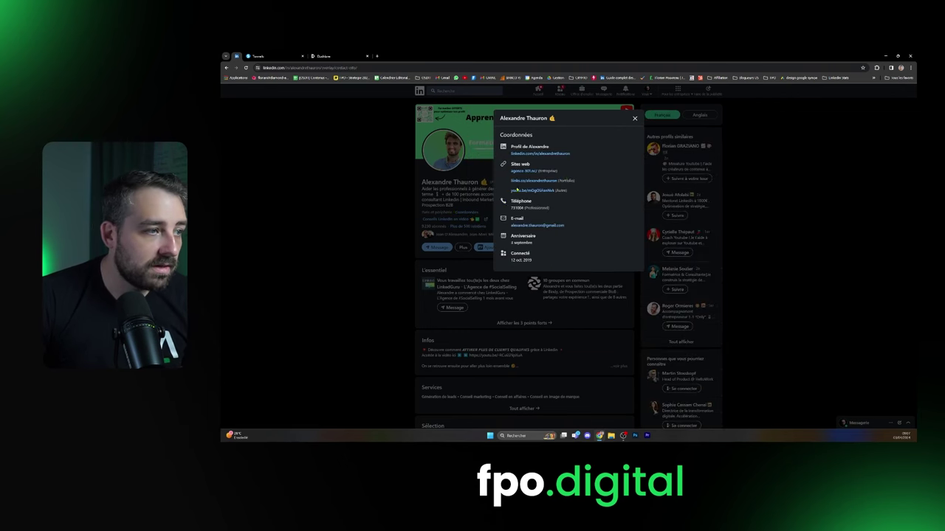
{"action": "left_click_drag", "start_coordinate": [566, 226], "coordinate": [507, 218]}
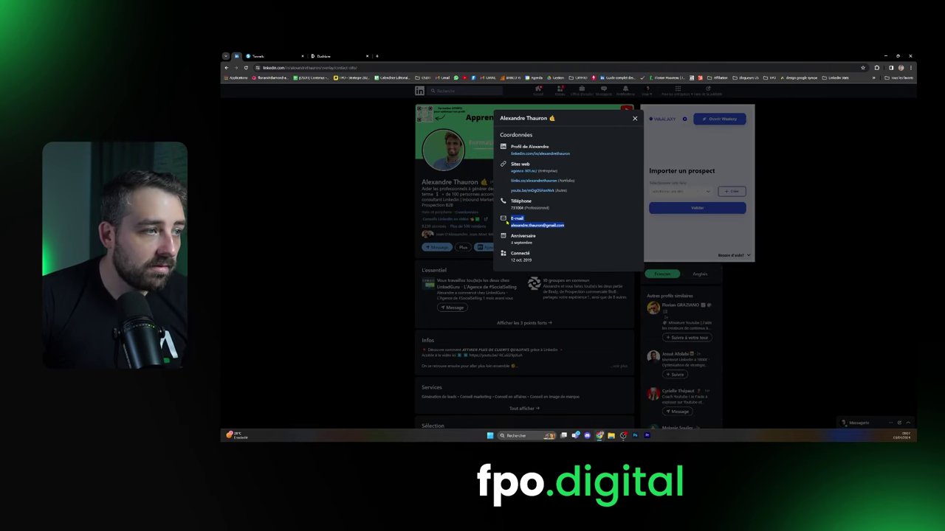
{"action": "left_click", "coordinate": [609, 192]}
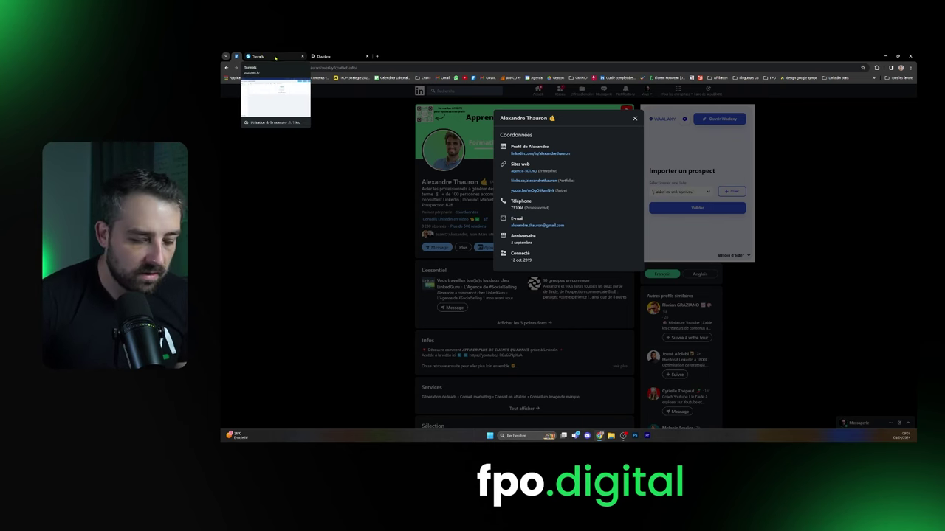
Back in systeme.io, add a tunnel step named PROSPECTION with the type Page de capture.
{"action": "left_click", "coordinate": [255, 57]}
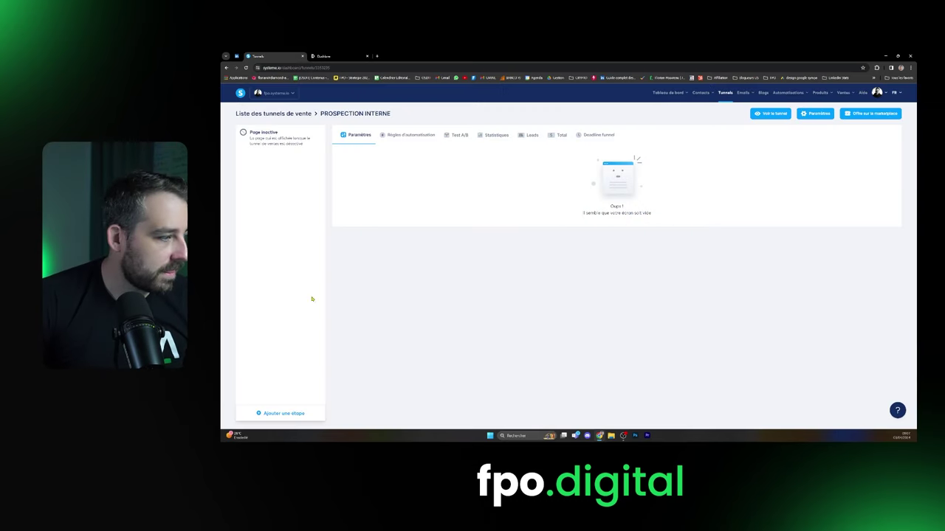
{"action": "left_click", "coordinate": [283, 414]}
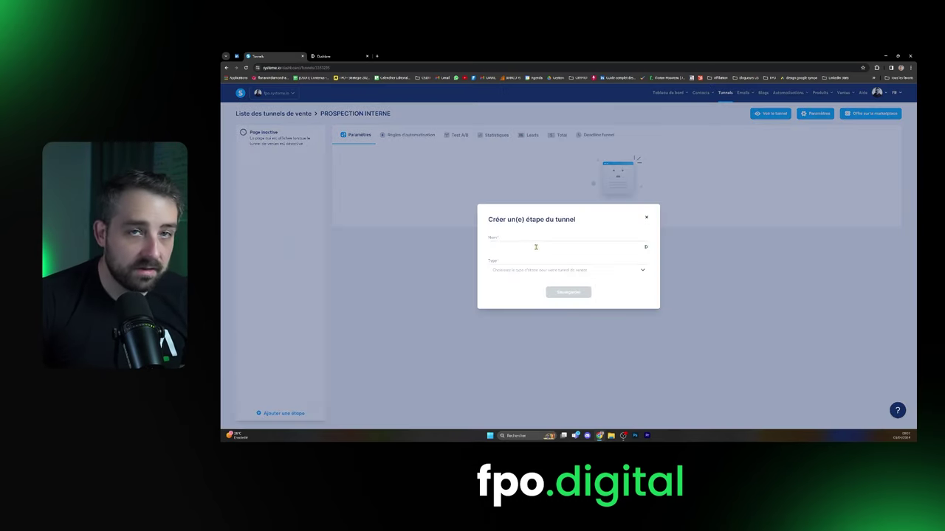
{"action": "left_click", "coordinate": [536, 246]}
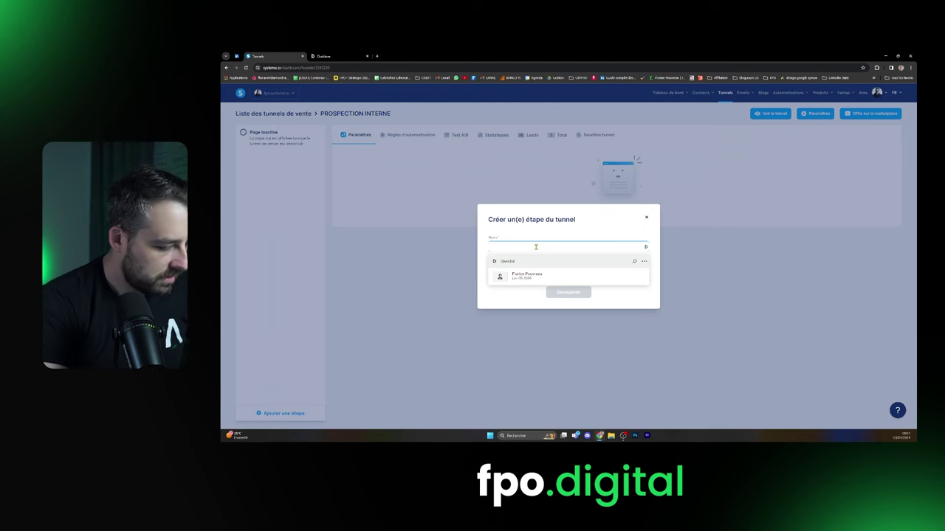
{"action": "key", "text": "Escape"}
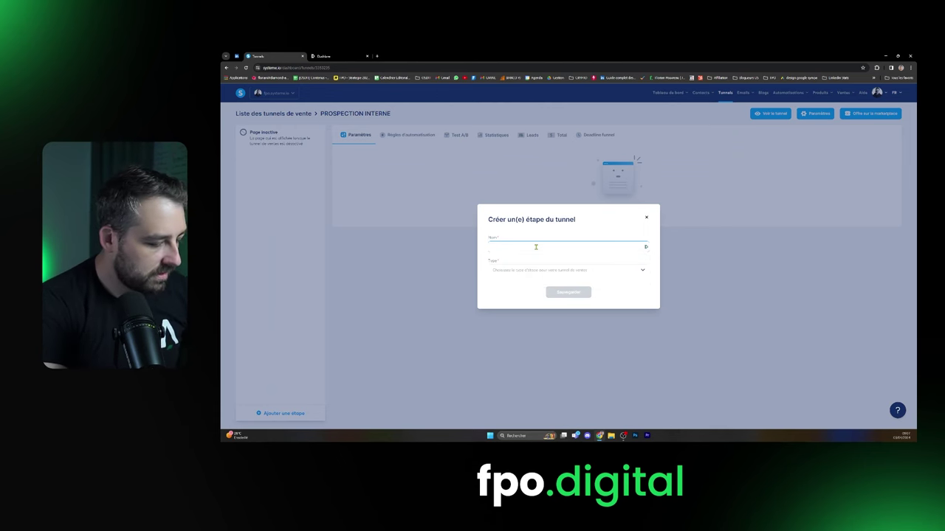
{"action": "type", "text": "PROSPECTION"}
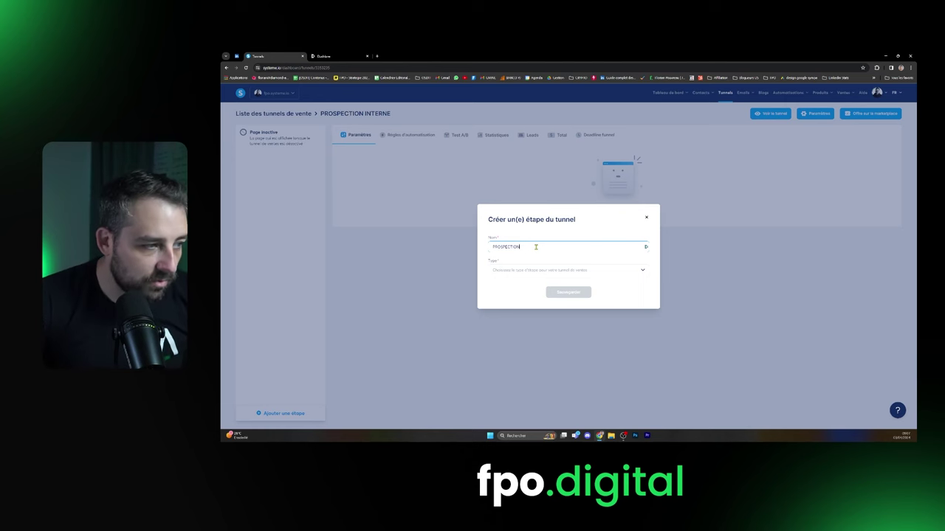
{"action": "left_click", "coordinate": [547, 272]}
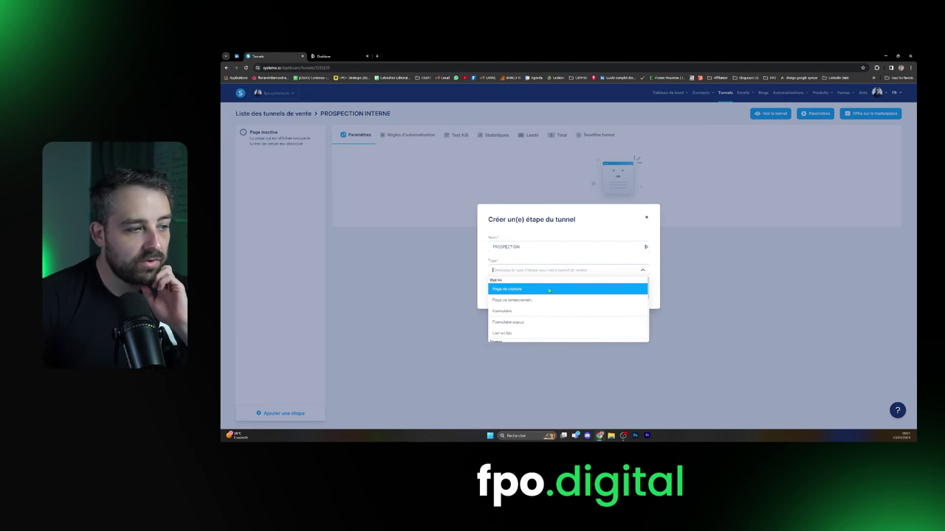
{"action": "left_click", "coordinate": [506, 288]}
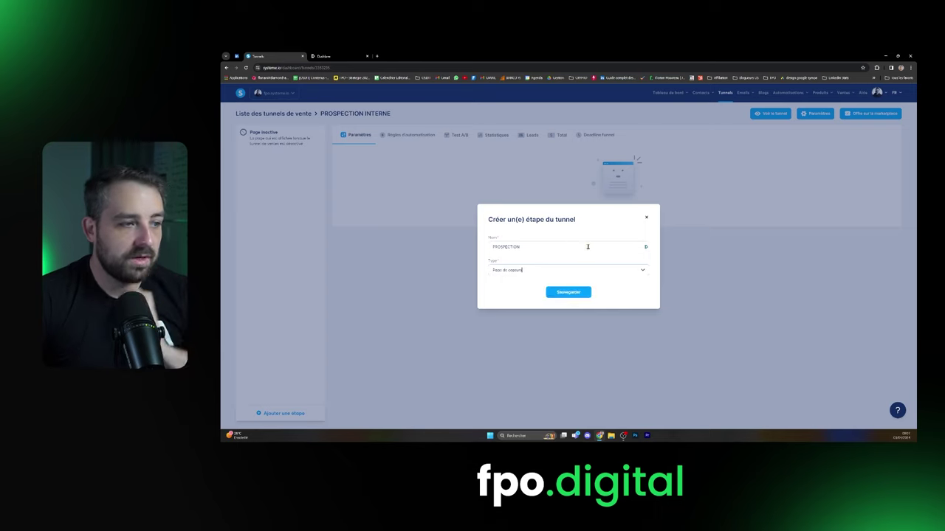
{"action": "left_click", "coordinate": [578, 295]}
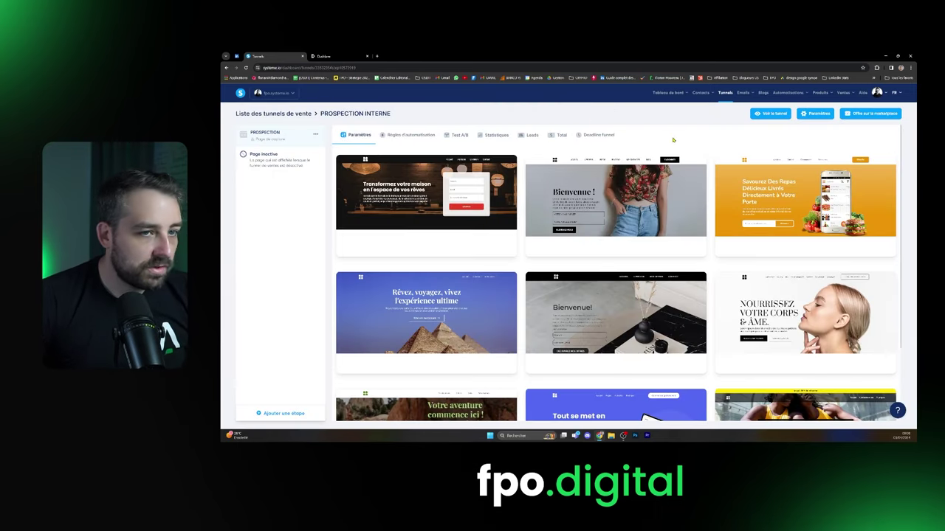
Look through the capture page templates, showing more per page, and select the blank template for the PROSPECTION step.
{"action": "scroll", "coordinate": [648, 290], "scroll_direction": "down", "scroll_amount": 3}
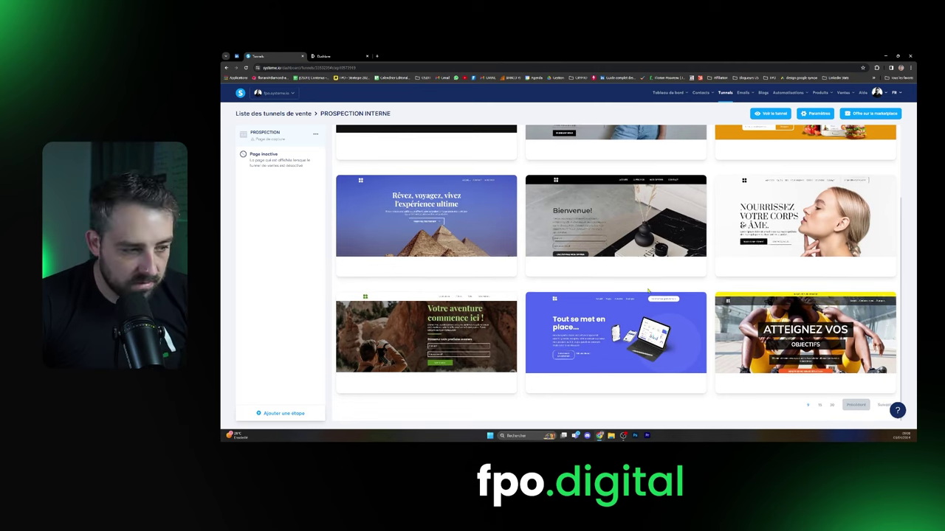
{"action": "left_click", "coordinate": [832, 406]}
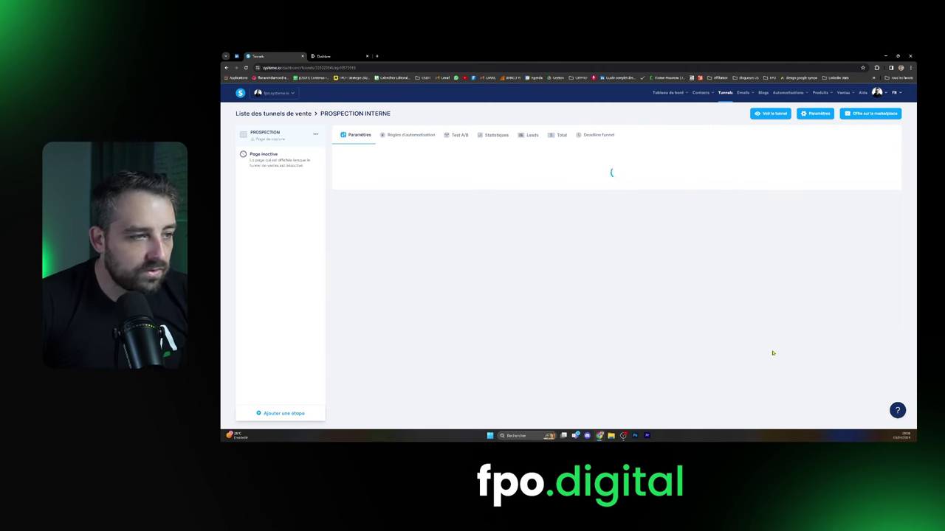
{"action": "scroll", "coordinate": [772, 353], "scroll_direction": "down", "scroll_amount": 10}
{"action": "scroll", "coordinate": [852, 390], "scroll_direction": "down", "scroll_amount": 10}
{"action": "left_click", "coordinate": [883, 406]}
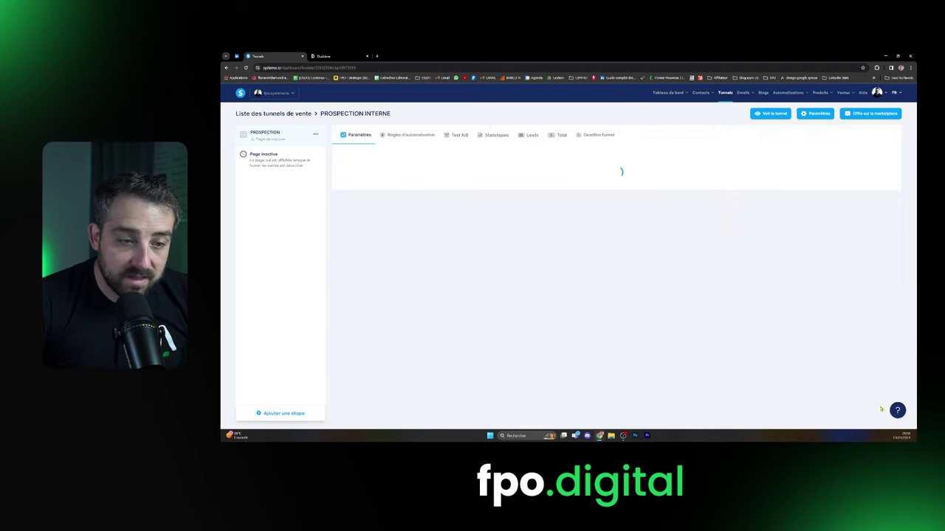
{"action": "scroll", "coordinate": [701, 294], "scroll_direction": "down", "scroll_amount": 5}
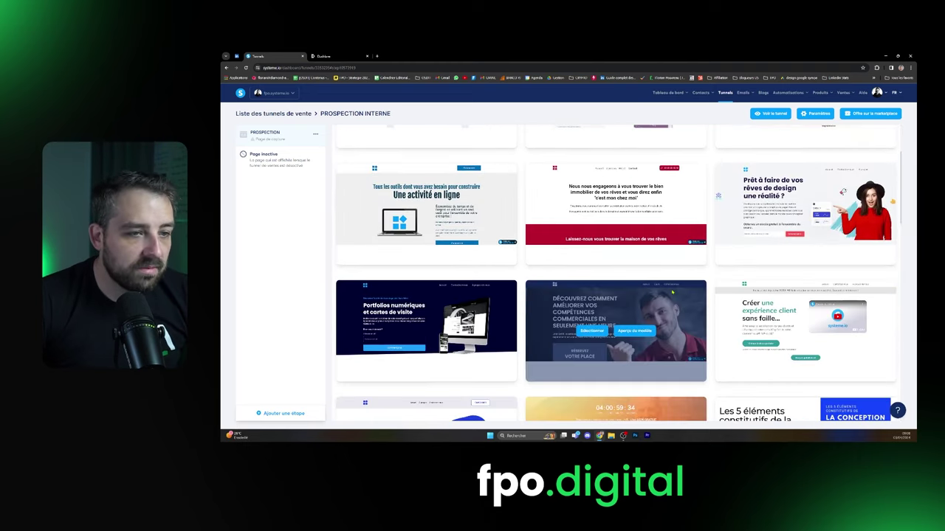
{"action": "scroll", "coordinate": [702, 294], "scroll_direction": "down", "scroll_amount": 10}
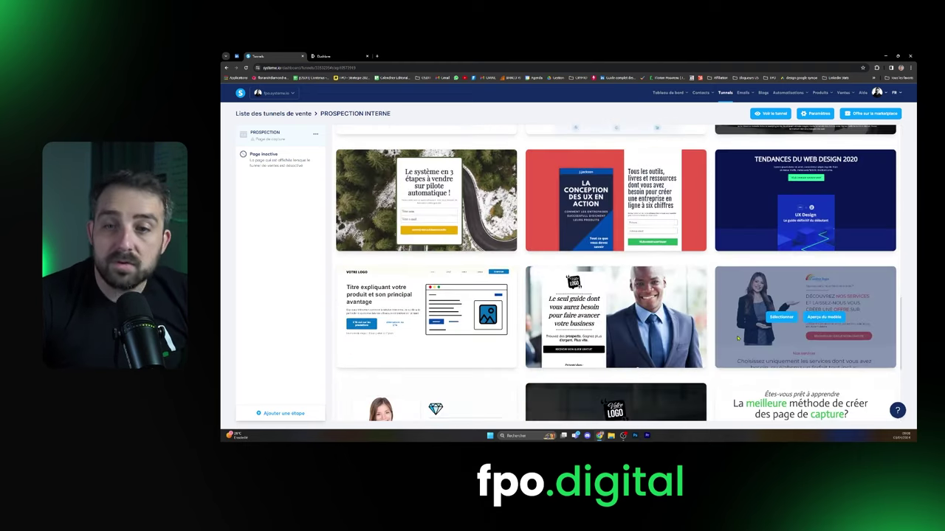
{"action": "scroll", "coordinate": [750, 309], "scroll_direction": "down", "scroll_amount": 3}
{"action": "left_click", "coordinate": [884, 406]}
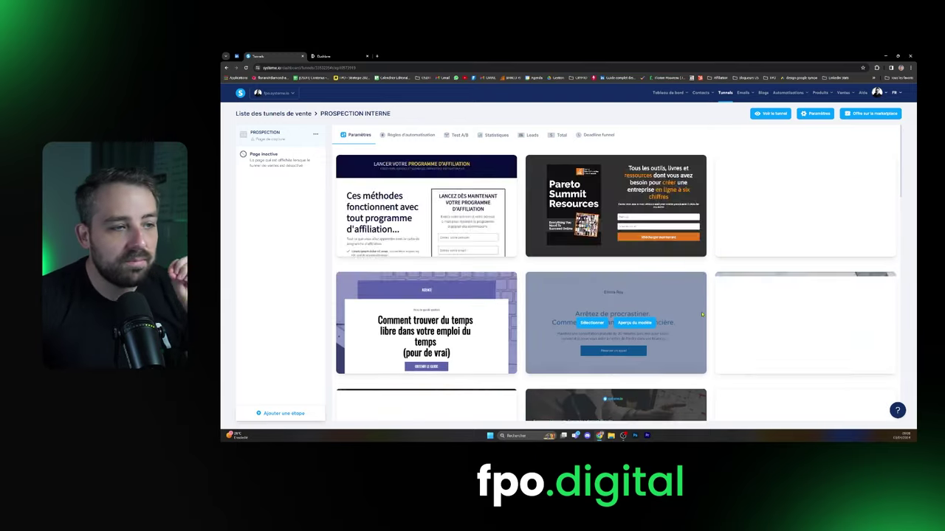
{"action": "scroll", "coordinate": [707, 316], "scroll_direction": "down", "scroll_amount": 3}
{"action": "scroll", "coordinate": [615, 402], "scroll_direction": "down", "scroll_amount": 6}
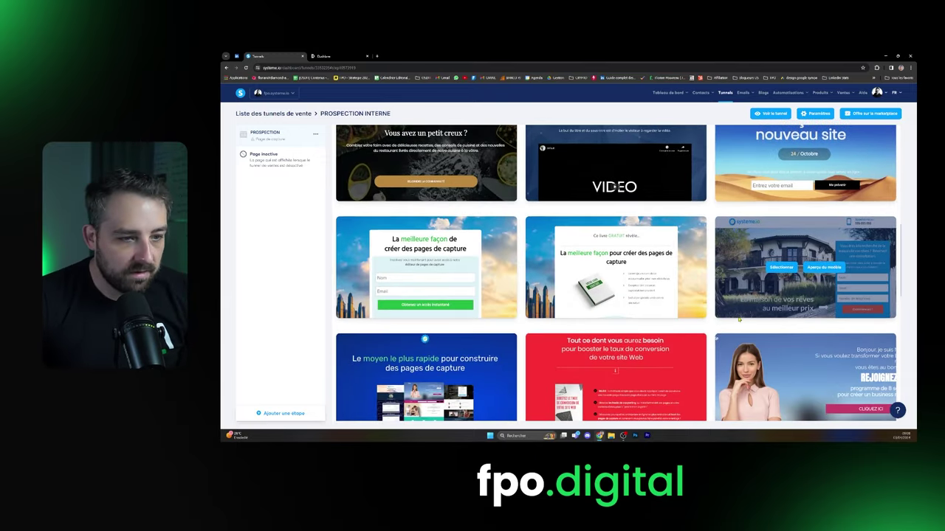
{"action": "scroll", "coordinate": [601, 208], "scroll_direction": "down", "scroll_amount": 3}
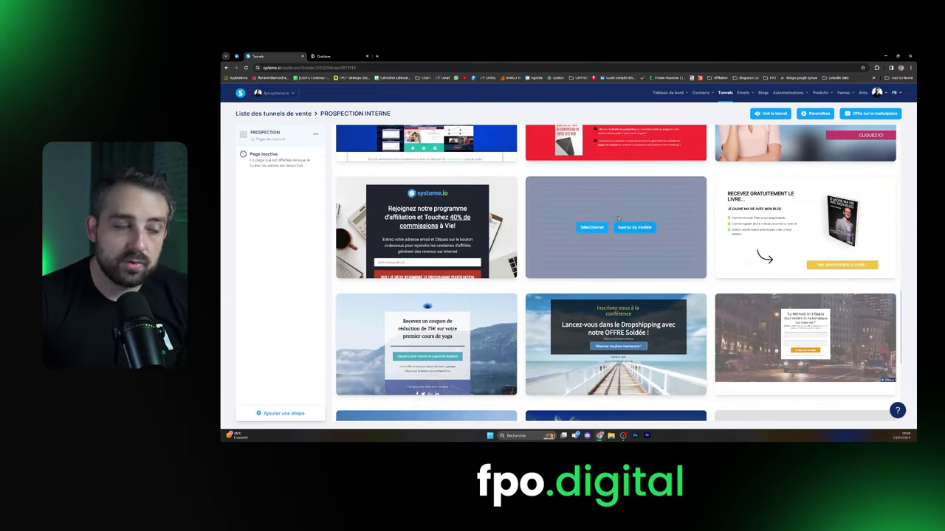
{"action": "left_click", "coordinate": [590, 227]}
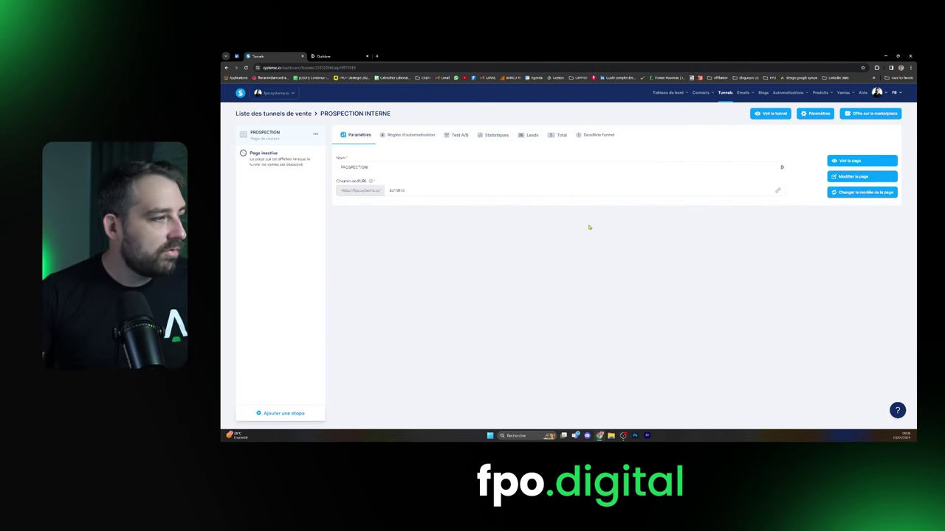
Replace the PROSPECTION page's URL path with p.
{"action": "double_click", "coordinate": [396, 190]}
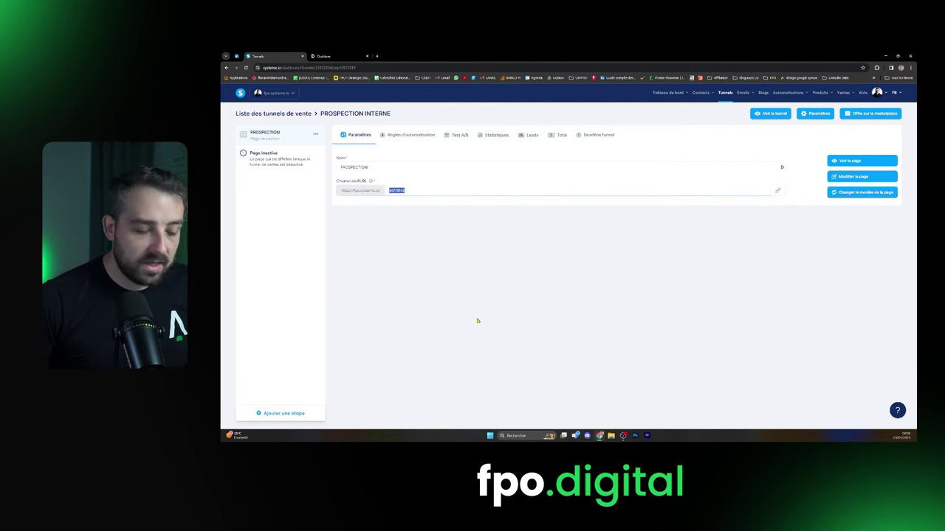
{"action": "type", "text": "prospectio"}
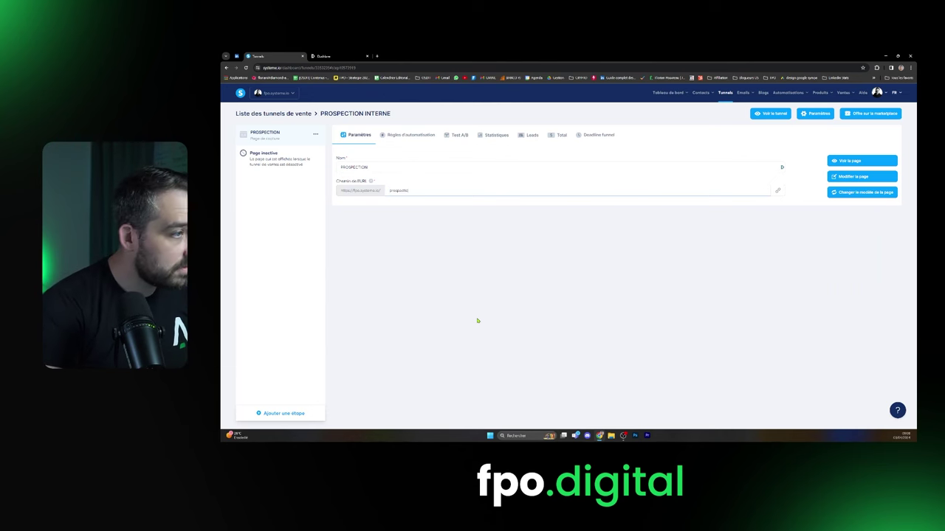
{"action": "key", "text": "BackSpace"}
{"action": "key", "text": "BackSpace"}
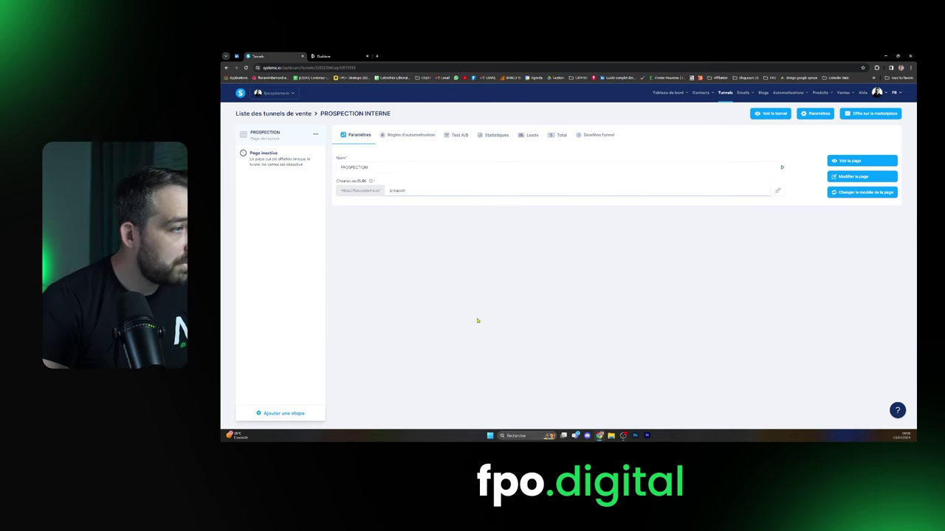
{"action": "key", "text": "BackSpace"}
{"action": "key", "text": "BackSpace"}
{"action": "key", "text": "BackSpace"}
{"action": "key", "text": "BackSpace"}
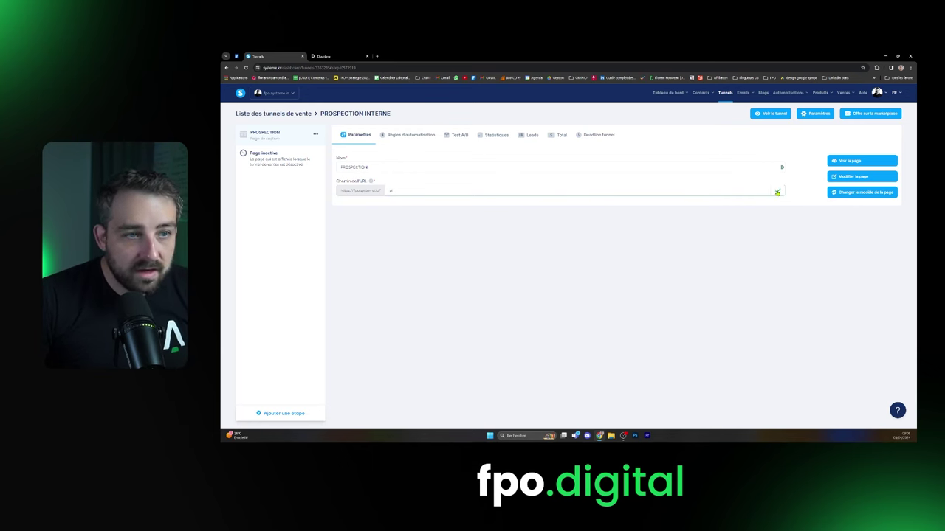
Open the PROSPECTION page for editing and set a black page background with white default text.
{"action": "left_click", "coordinate": [875, 180]}
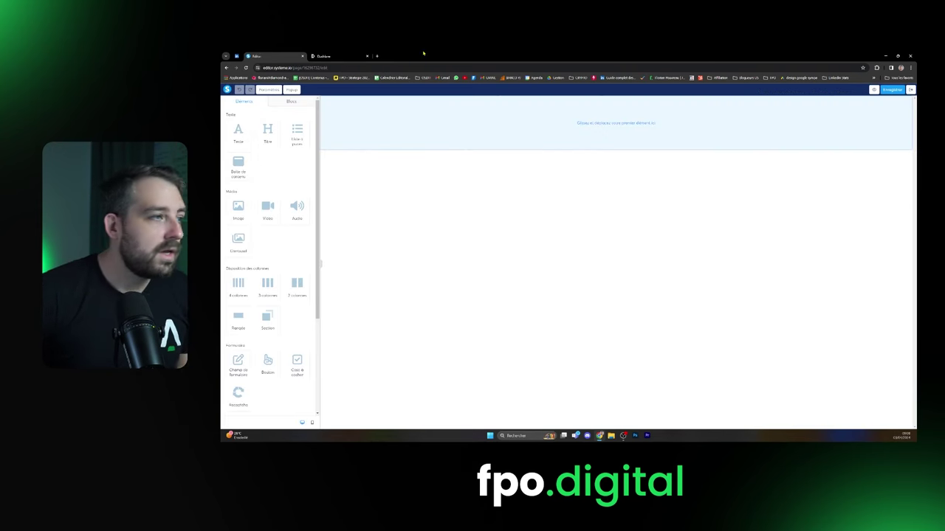
{"action": "left_click", "coordinate": [268, 89]}
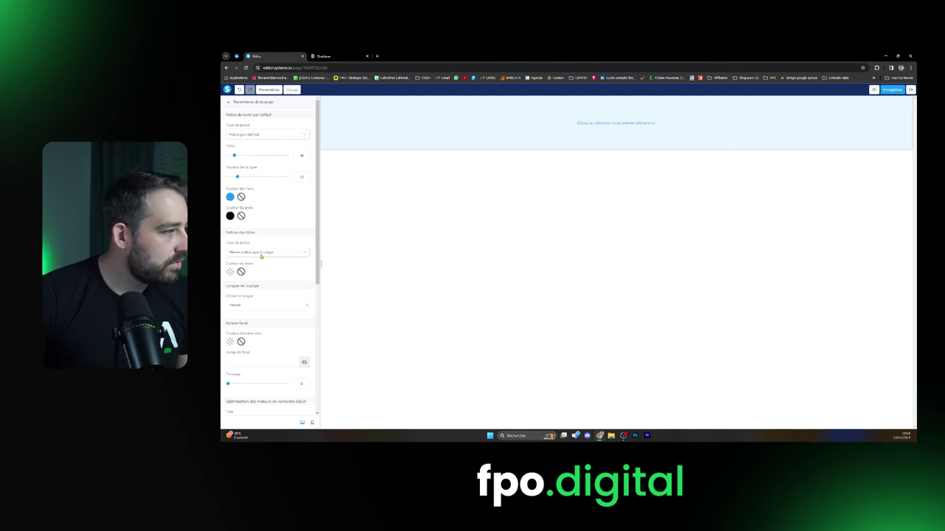
{"action": "left_click", "coordinate": [241, 341]}
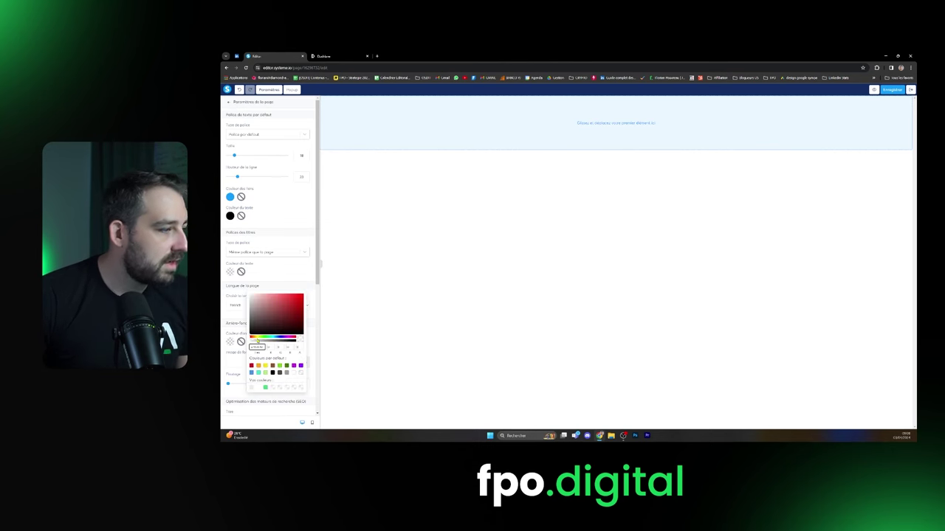
{"action": "left_click", "coordinate": [274, 373]}
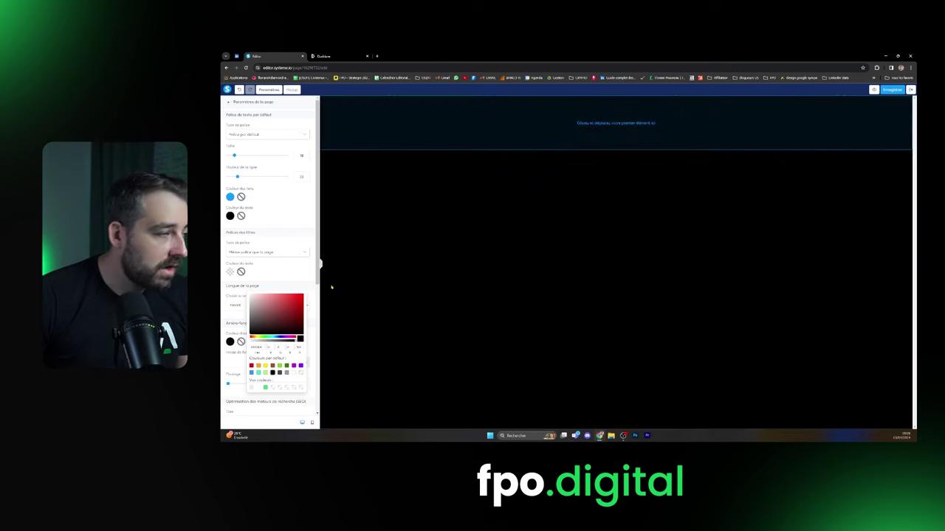
{"action": "left_click", "coordinate": [230, 216]}
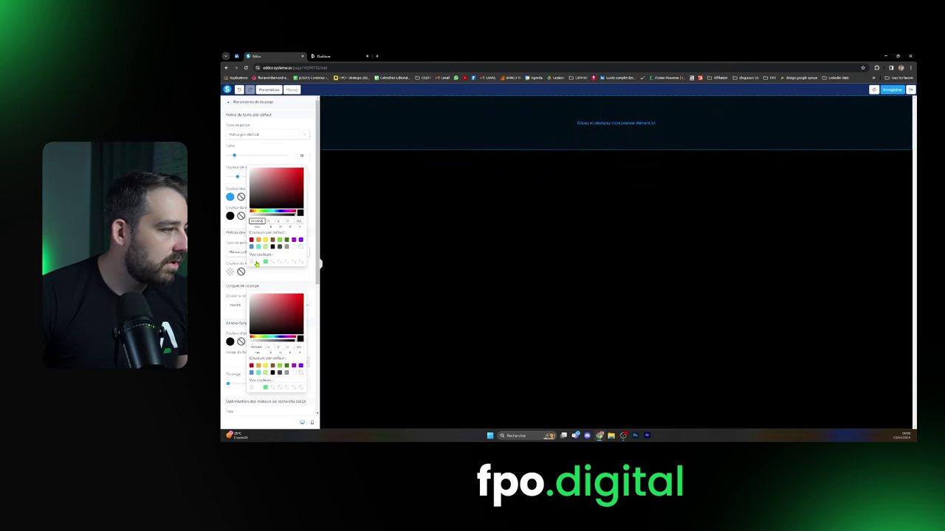
{"action": "left_click", "coordinate": [257, 263]}
{"action": "left_click", "coordinate": [553, 204]}
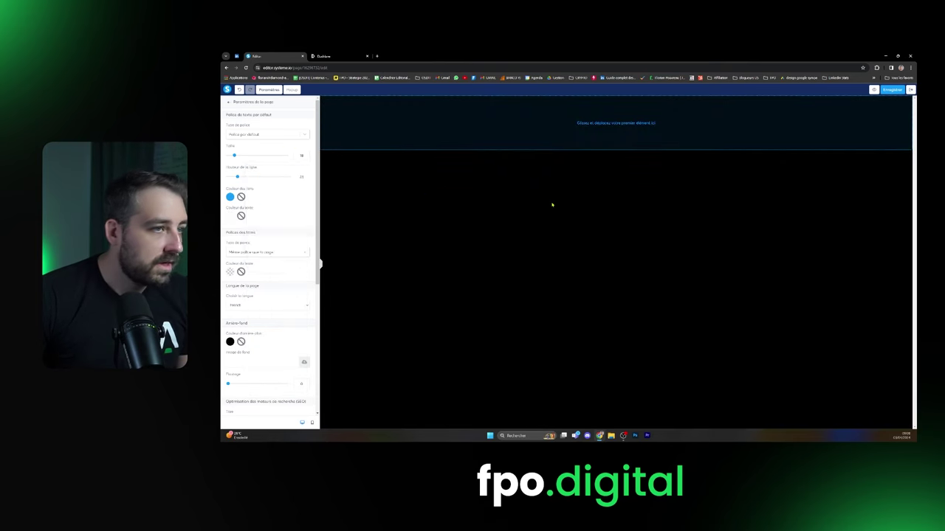
Add a title element to the page's first section and set that section's content width to Petit.
{"action": "left_click_drag", "start_coordinate": [272, 138], "coordinate": [601, 124]}
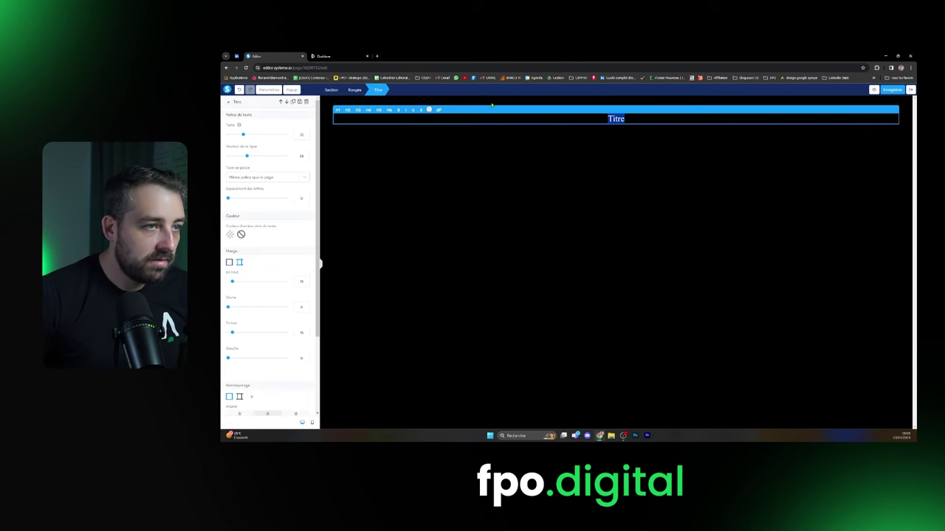
{"action": "key", "text": "ctrl+z"}
{"action": "left_click", "coordinate": [328, 107]}
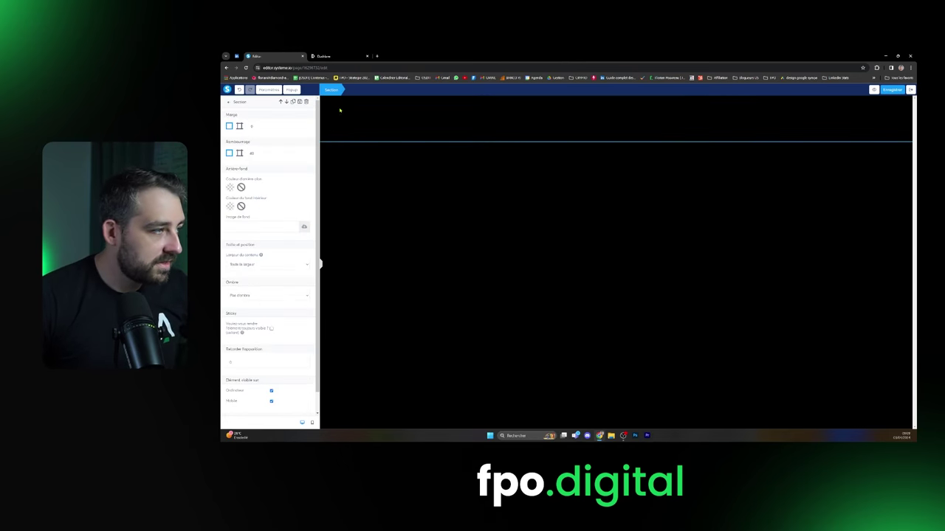
{"action": "left_click", "coordinate": [411, 226]}
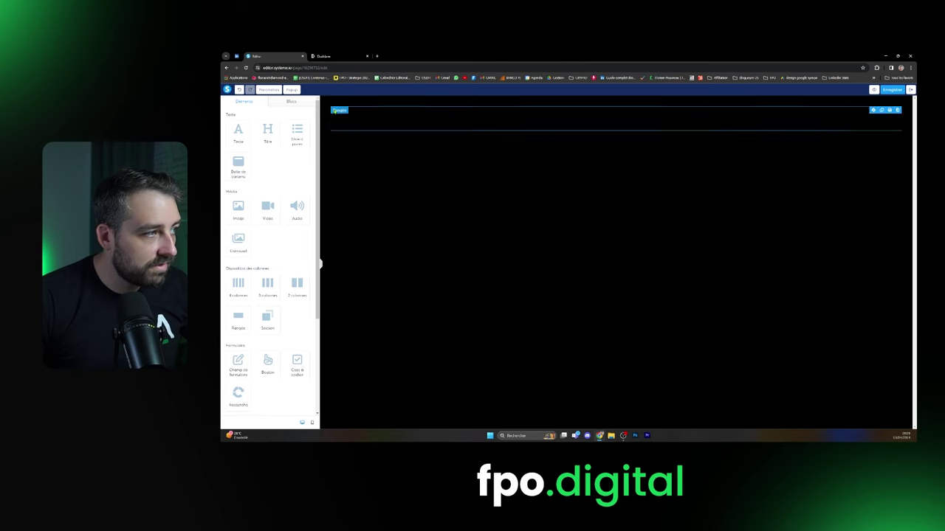
{"action": "left_click", "coordinate": [332, 110]}
{"action": "key", "text": "Delete"}
{"action": "left_click", "coordinate": [324, 108]}
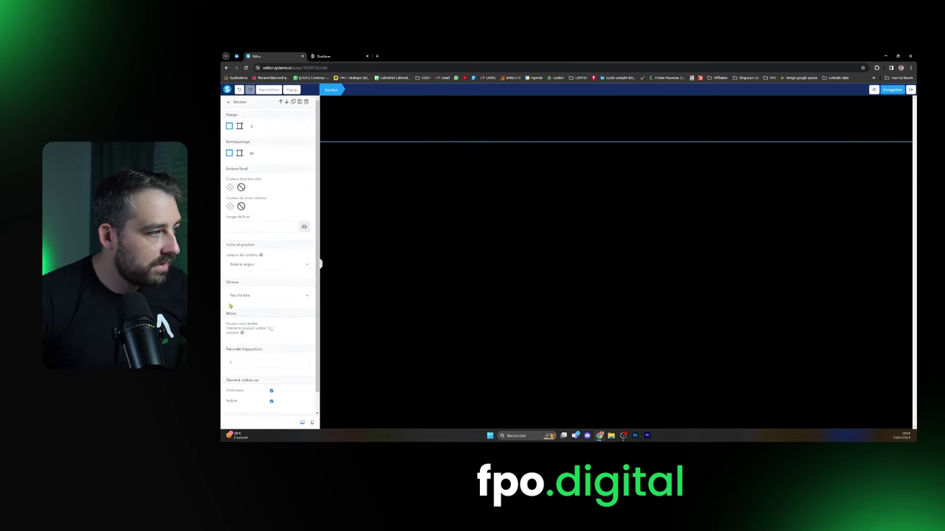
{"action": "left_click", "coordinate": [253, 264]}
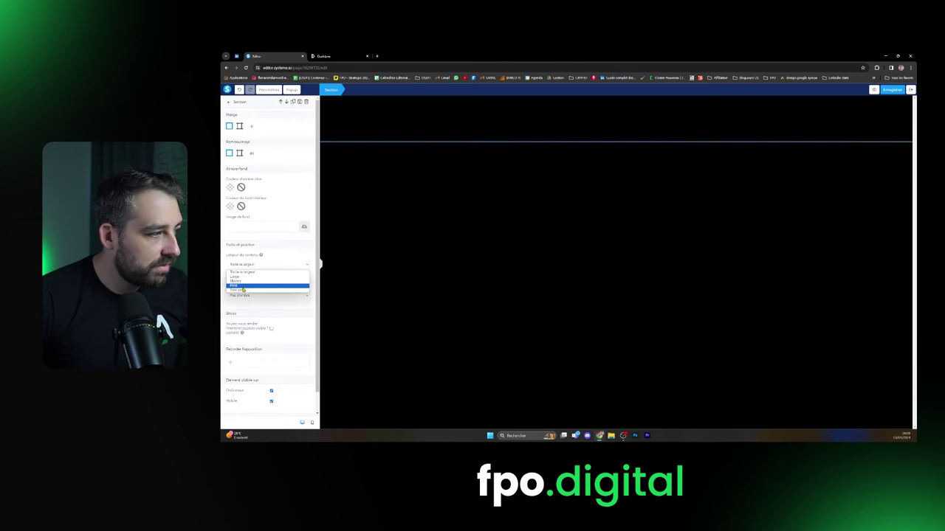
{"action": "left_click", "coordinate": [244, 287]}
{"action": "left_click", "coordinate": [558, 205]}
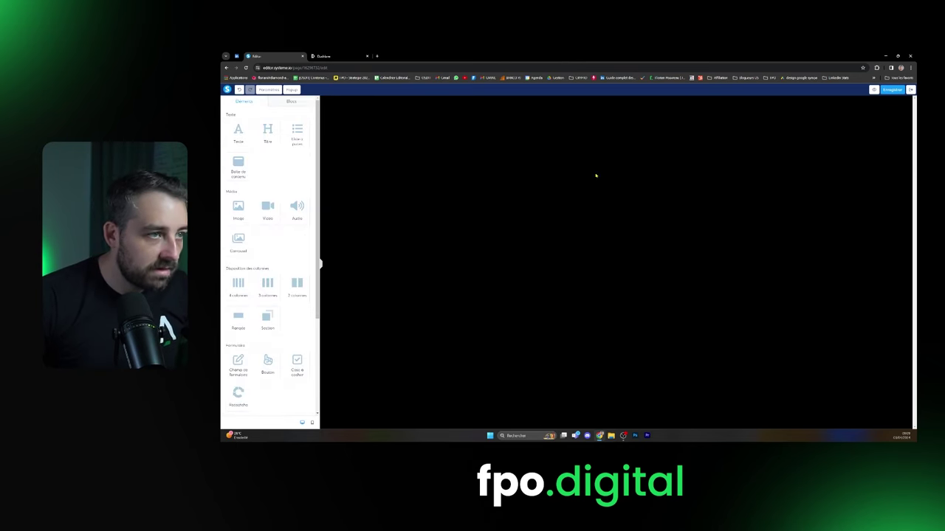
Colour the title text white and replace its placeholder wording with Prospection Interne.
{"action": "left_click", "coordinate": [620, 121]}
{"action": "left_click", "coordinate": [634, 118]}
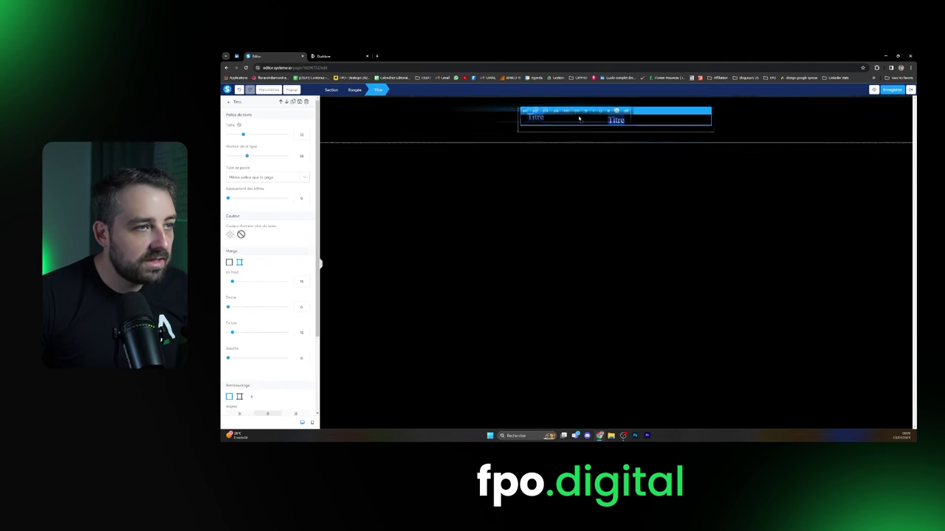
{"action": "left_click_drag", "start_coordinate": [634, 118], "coordinate": [606, 118]}
{"action": "left_click", "coordinate": [617, 109]}
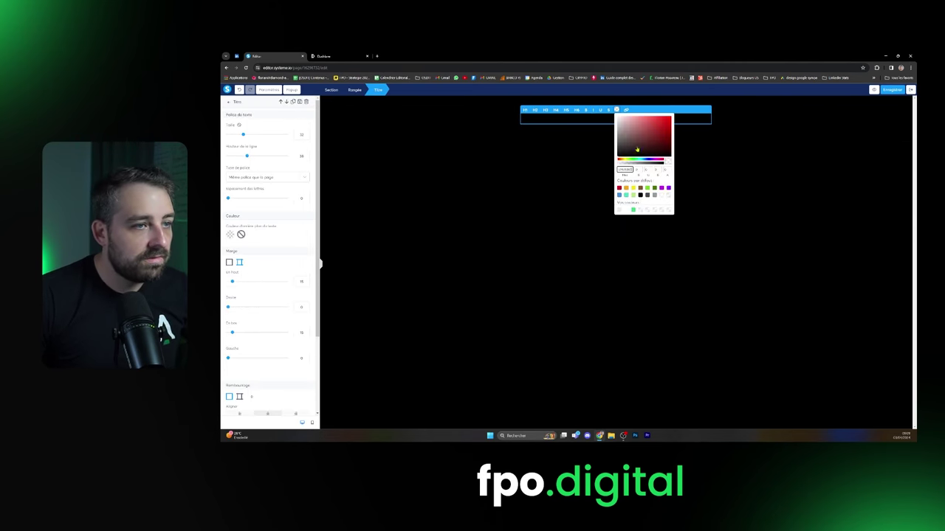
{"action": "left_click", "coordinate": [661, 196]}
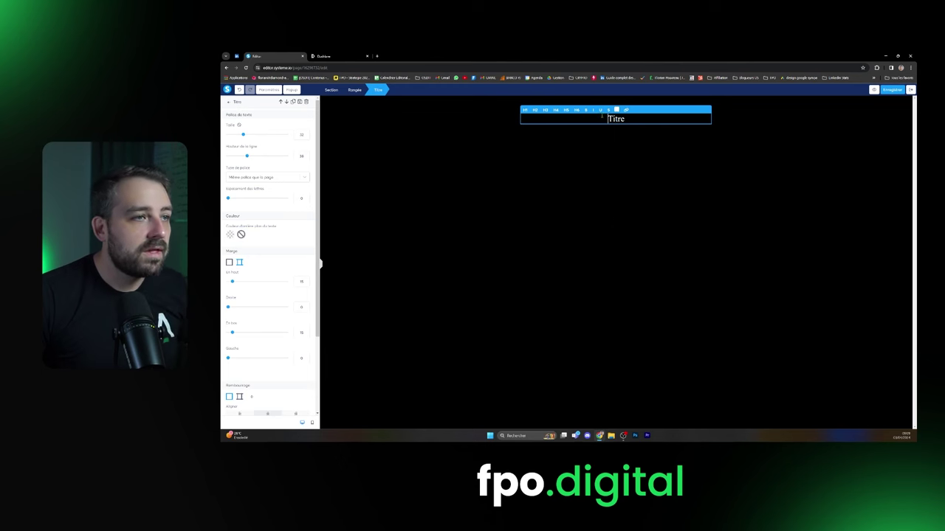
{"action": "type", "text": "Pros"}
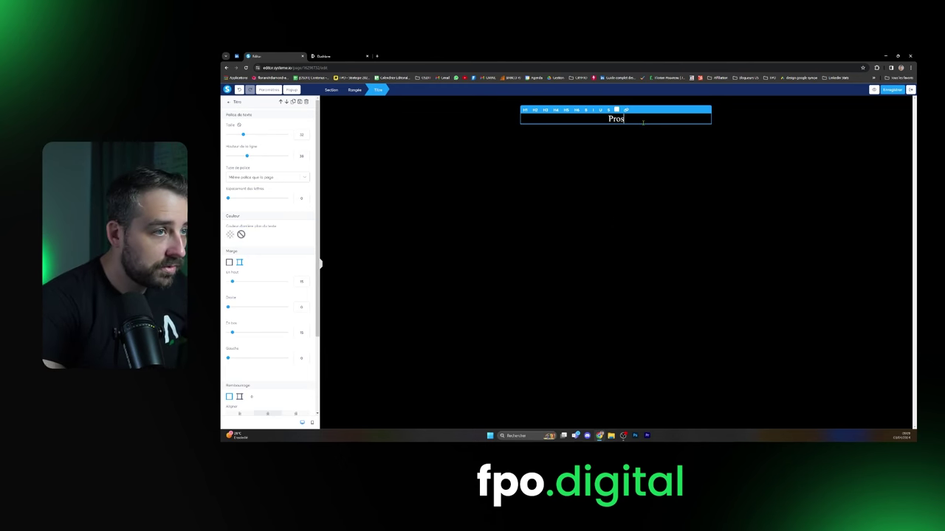
{"action": "type", "text": "pection Internet"}
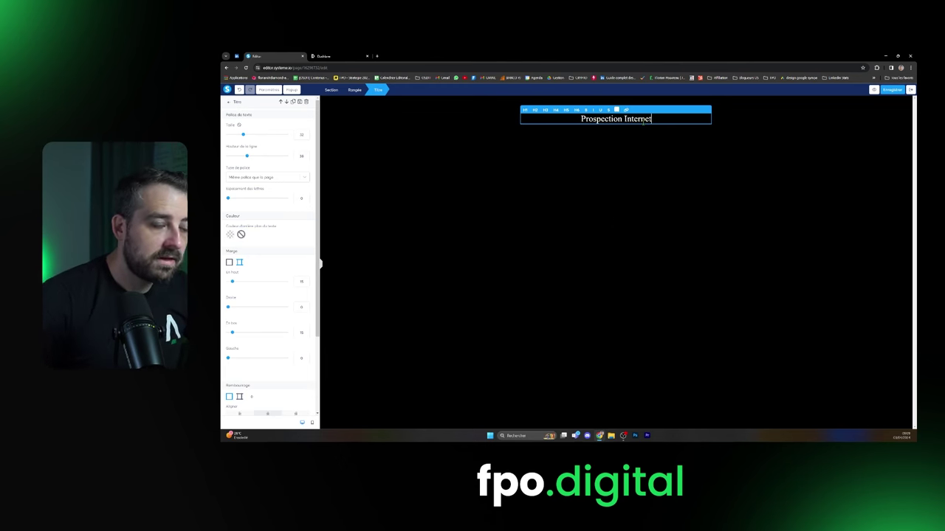
{"action": "key", "text": "BackSpace"}
{"action": "key", "text": "ctrl+a"}
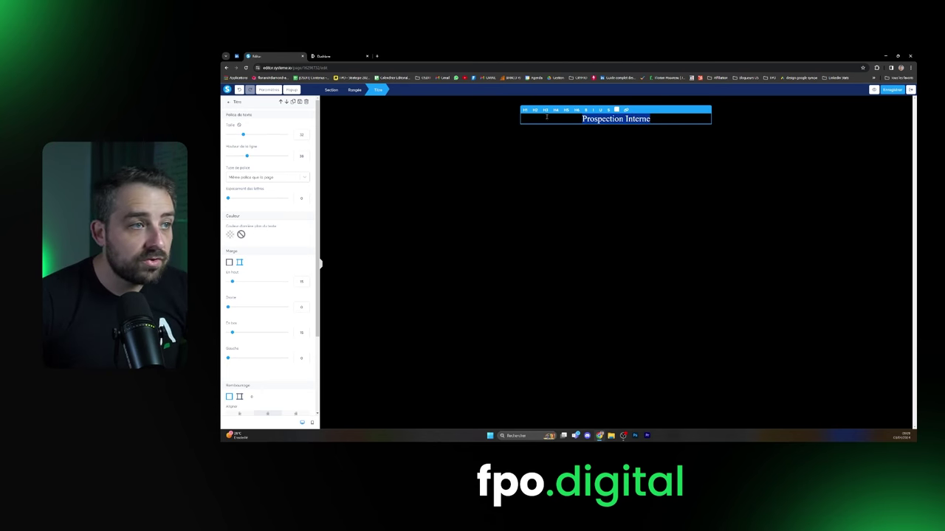
Enlarge the title to a font size of about 85 with a line height of about 90, and colour the word Interne green.
{"action": "left_click_drag", "start_coordinate": [243, 135], "coordinate": [279, 156]}
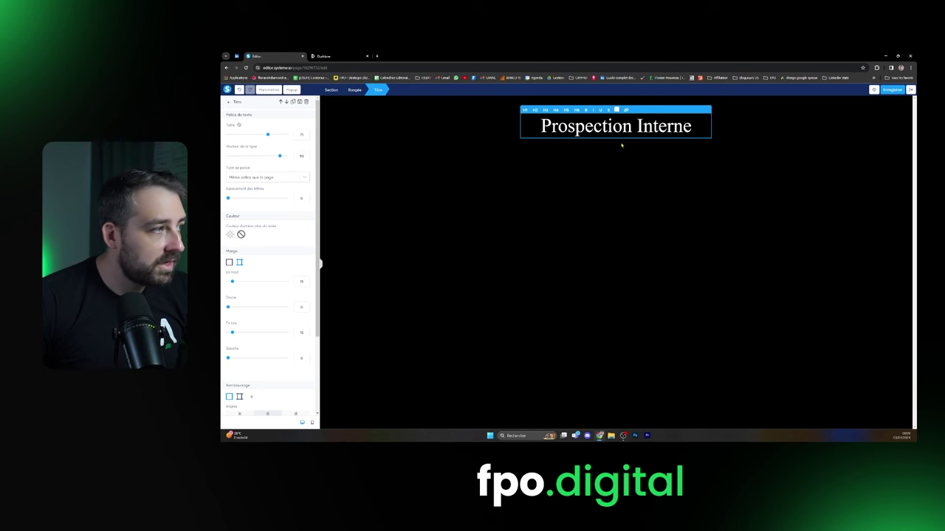
{"action": "left_click_drag", "start_coordinate": [267, 135], "coordinate": [276, 135]}
{"action": "double_click", "coordinate": [648, 126]}
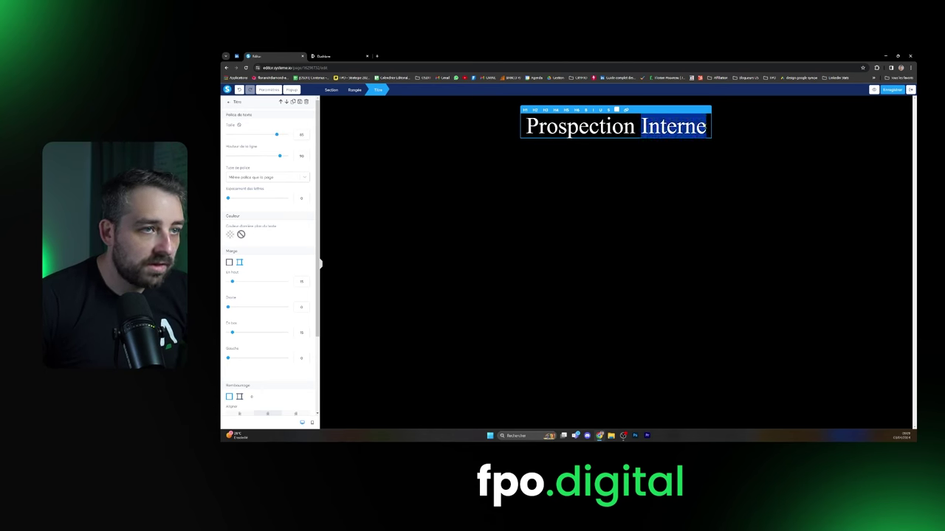
{"action": "left_click", "coordinate": [616, 110]}
{"action": "left_click", "coordinate": [633, 211]}
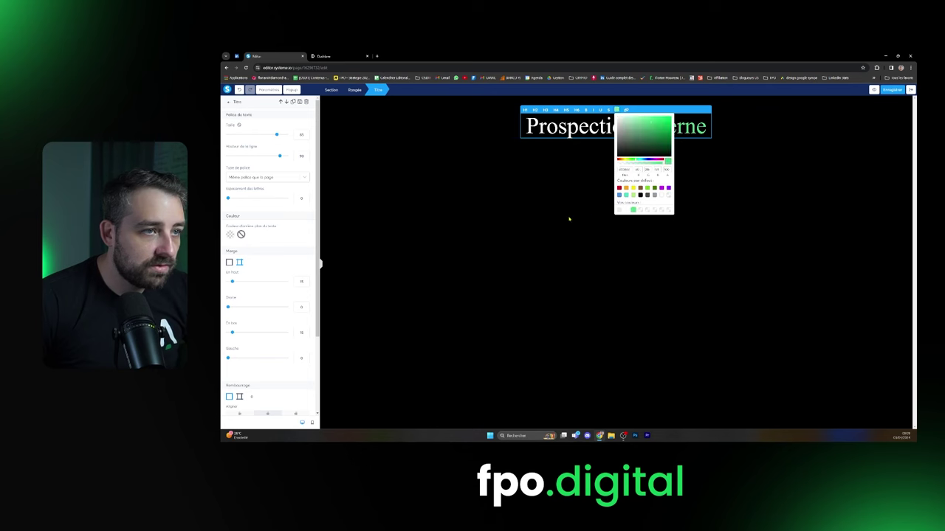
{"action": "left_click", "coordinate": [564, 216]}
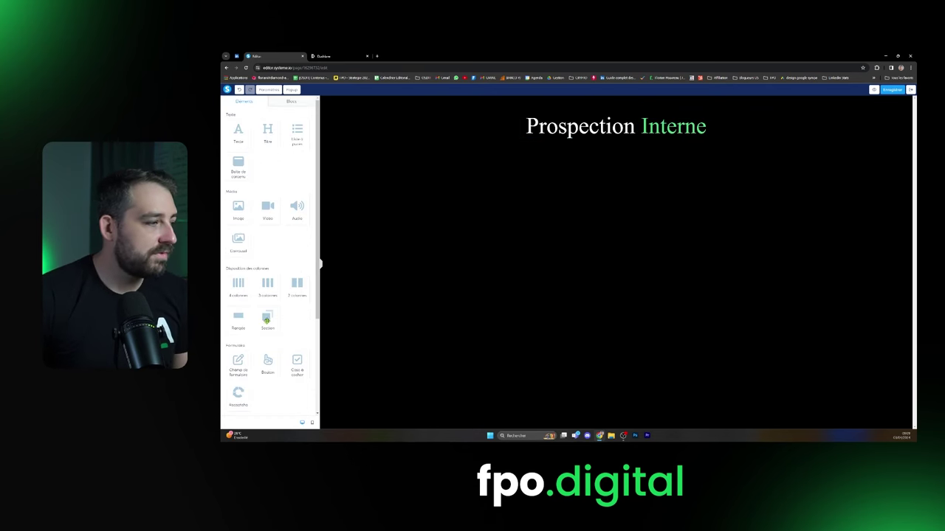
Stack three form fields and a button beneath the title, and try to save the page.
{"action": "scroll", "coordinate": [243, 347], "scroll_direction": "down", "scroll_amount": 1}
{"action": "left_click_drag", "start_coordinate": [240, 332], "coordinate": [614, 159]}
{"action": "left_click_drag", "start_coordinate": [237, 336], "coordinate": [631, 174]}
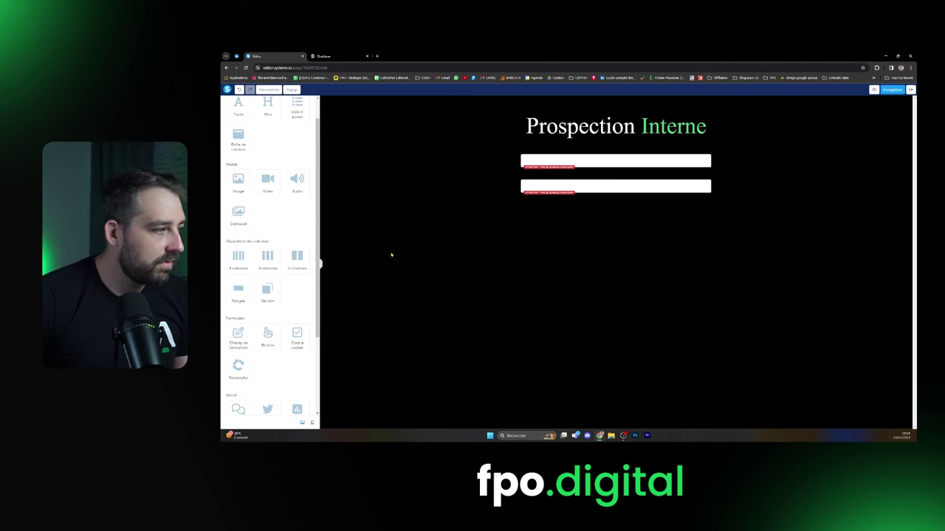
{"action": "left_click_drag", "start_coordinate": [237, 336], "coordinate": [581, 215]}
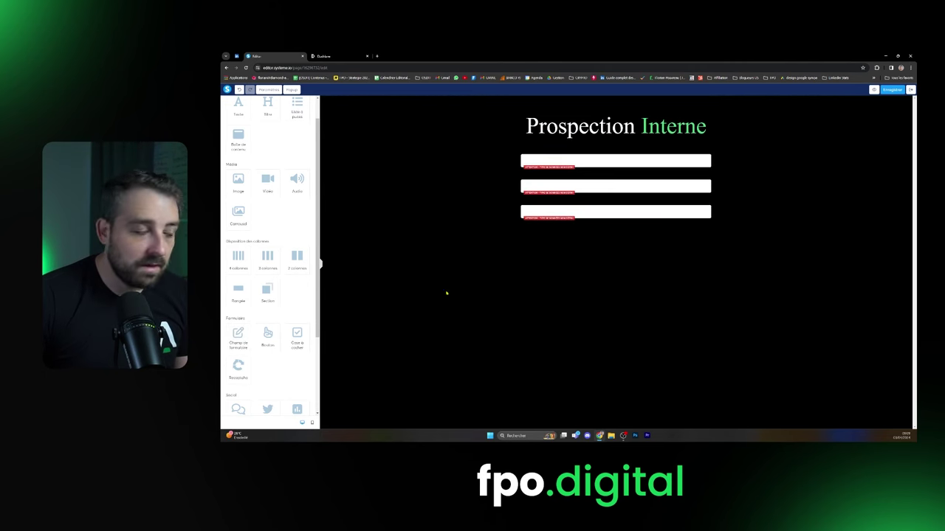
{"action": "left_click_drag", "start_coordinate": [276, 330], "coordinate": [583, 218]}
{"action": "left_click", "coordinate": [892, 90]}
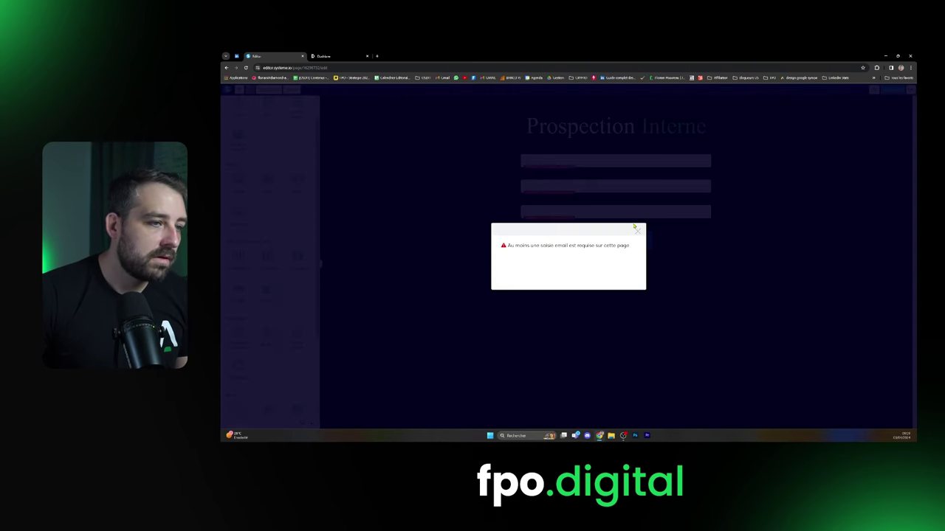
{"action": "left_click", "coordinate": [638, 231]}
Set the data type of the first form field to Prénom and of the second to Email.
{"action": "left_click", "coordinate": [565, 164]}
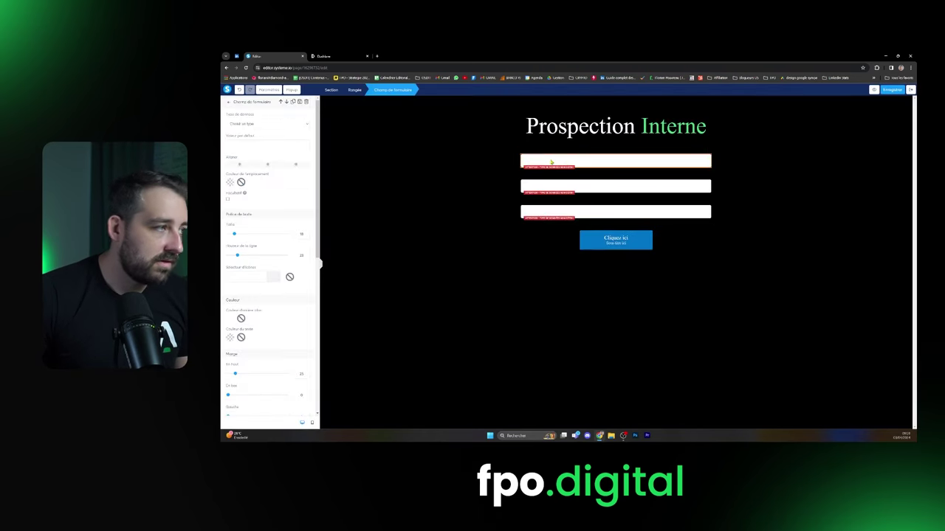
{"action": "left_click", "coordinate": [256, 124]}
{"action": "left_click", "coordinate": [244, 160]}
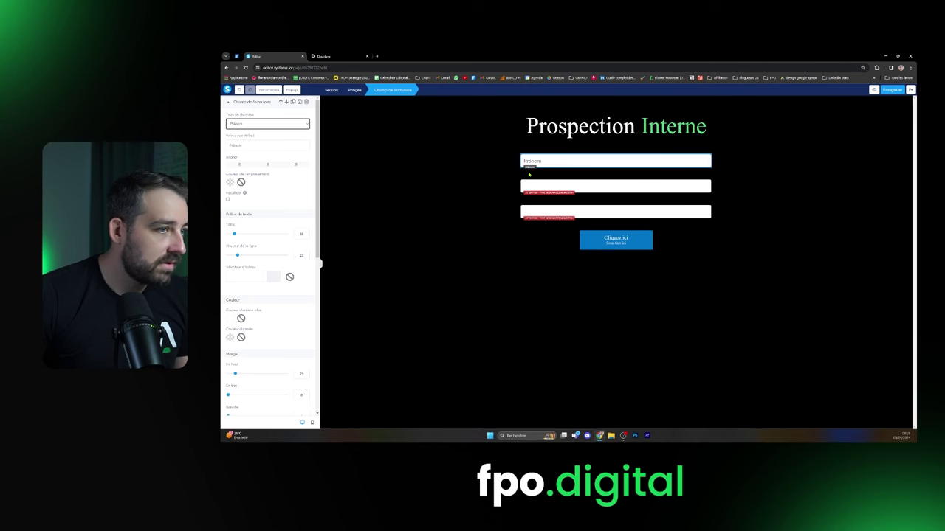
{"action": "left_click", "coordinate": [559, 187]}
{"action": "left_click", "coordinate": [256, 124]}
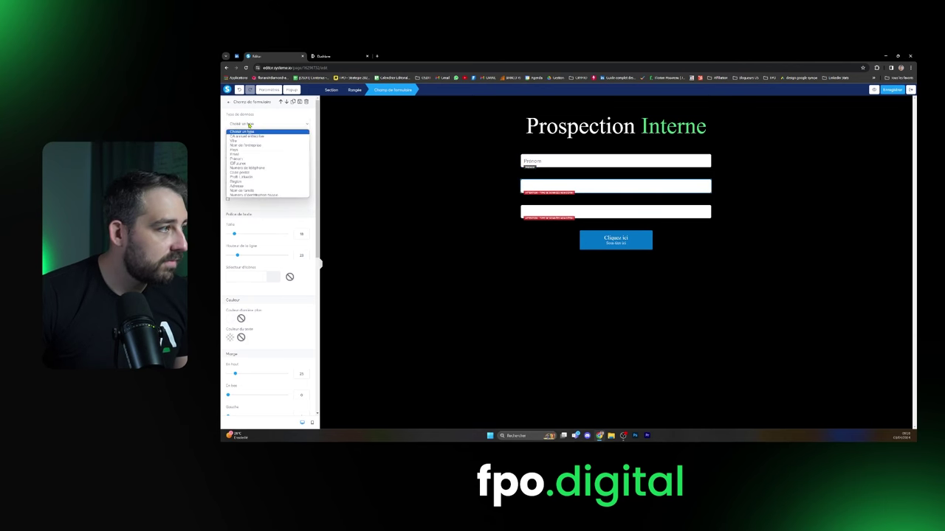
{"action": "left_click", "coordinate": [245, 155]}
{"action": "left_click", "coordinate": [563, 198]}
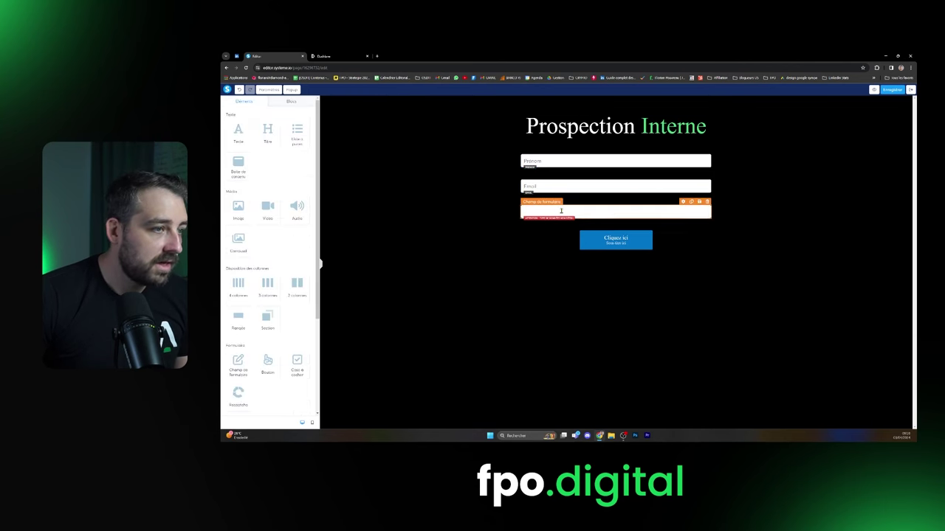
{"action": "left_click", "coordinate": [556, 211]}
{"action": "left_click", "coordinate": [468, 207]}
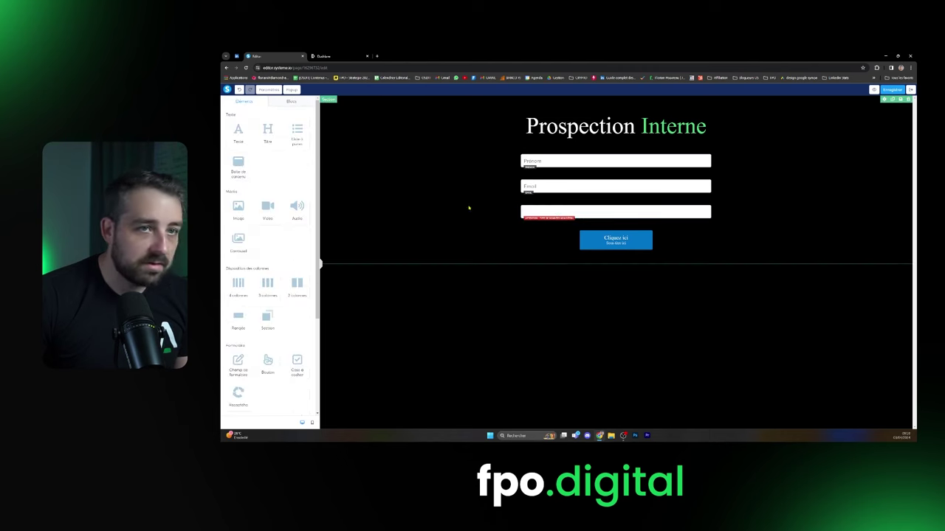
Save the page and exit the editor to return to the PROSPECTION INTERNE tunnel.
{"action": "left_click", "coordinate": [888, 90]}
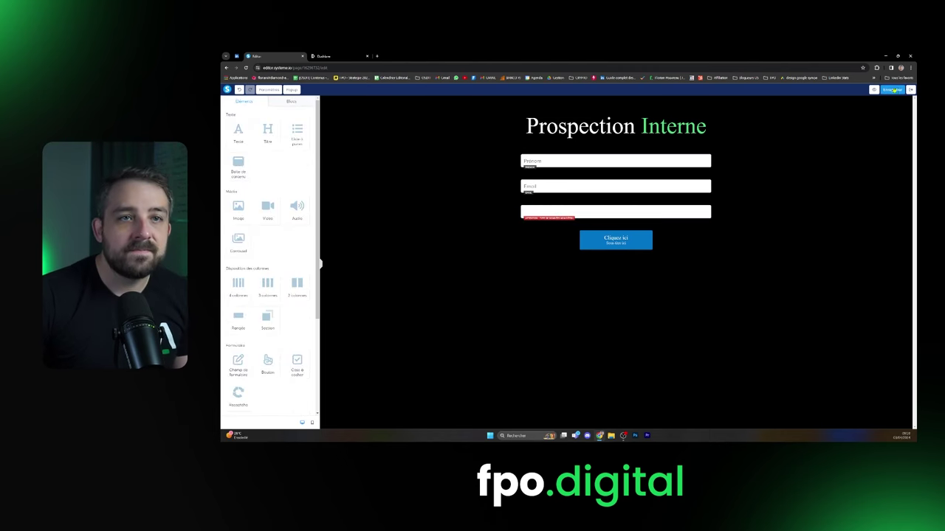
{"action": "left_click", "coordinate": [911, 90]}
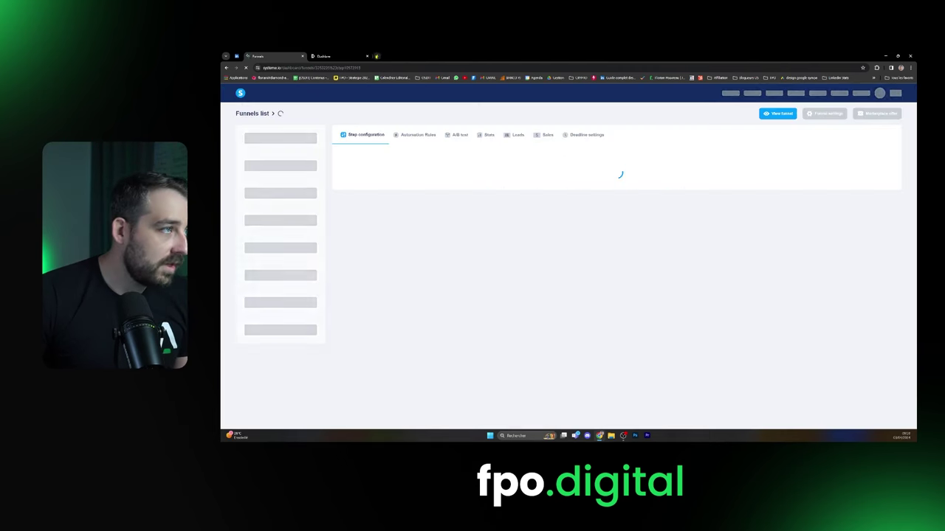
{"action": "key", "text": "ctrl+t"}
{"action": "type", "text": "web.whatsapp.com"}
{"action": "key", "text": "ctrl+w"}
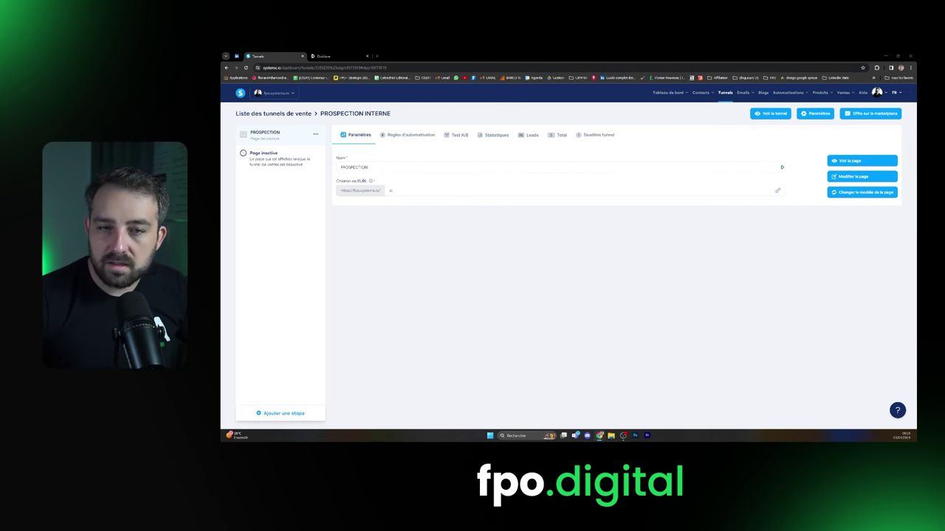
{"action": "left_click", "coordinate": [622, 436]}
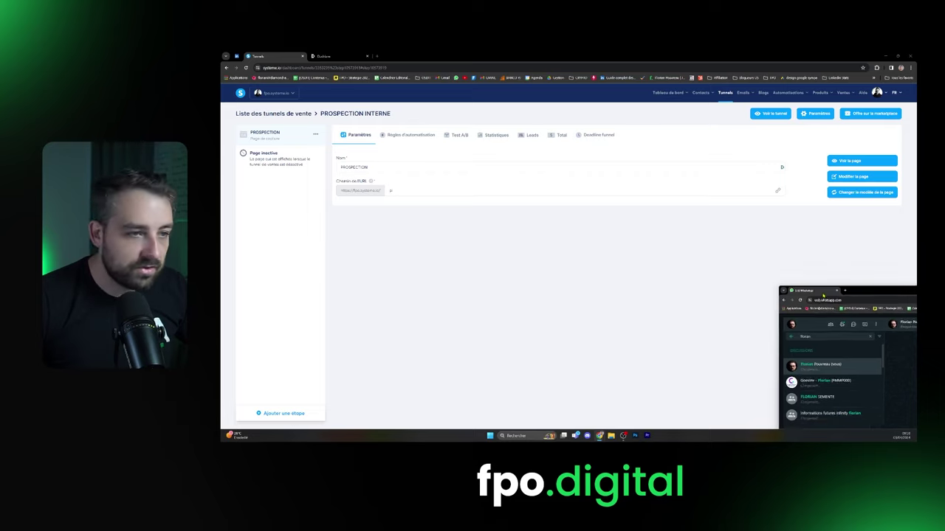
{"action": "left_click_drag", "start_coordinate": [492, 116], "coordinate": [915, 192]}
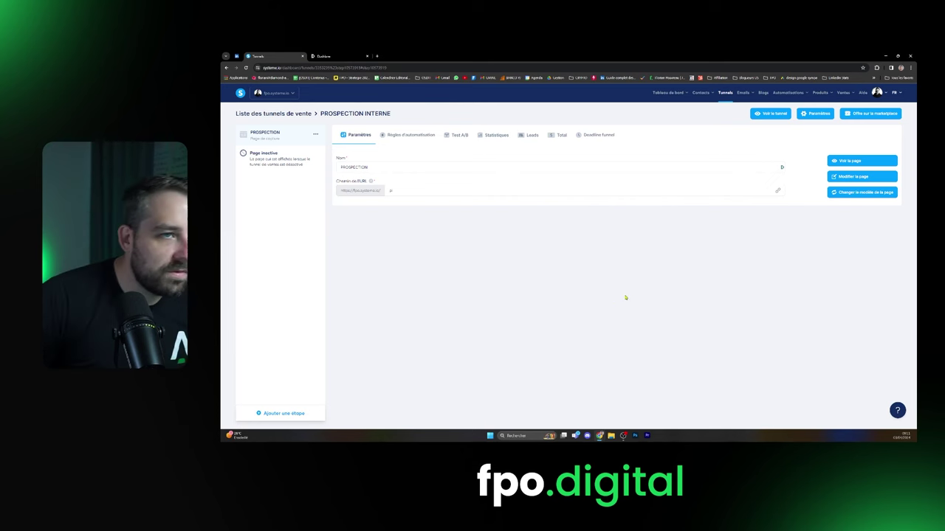
Start a new email campaign and name it PROSPECTION INTERNE.
{"action": "mouse_move", "coordinate": [741, 96]}
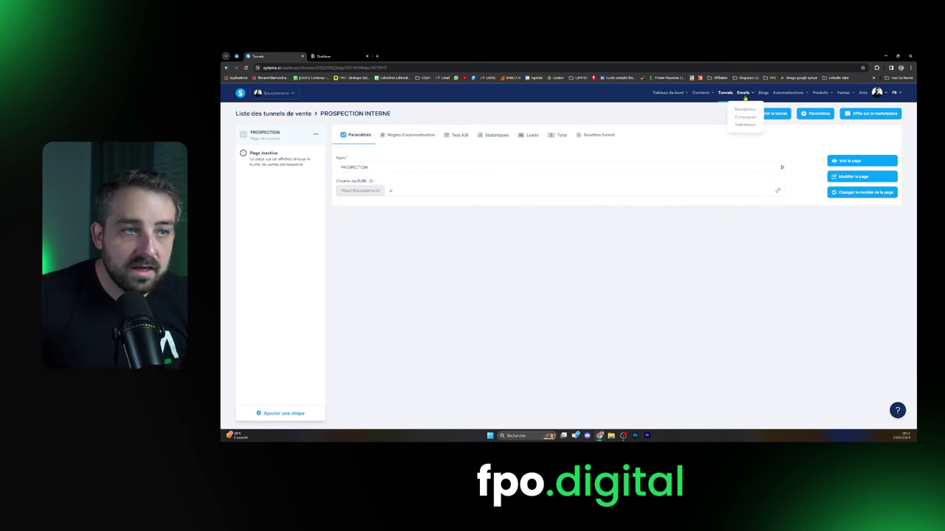
{"action": "left_click", "coordinate": [744, 119]}
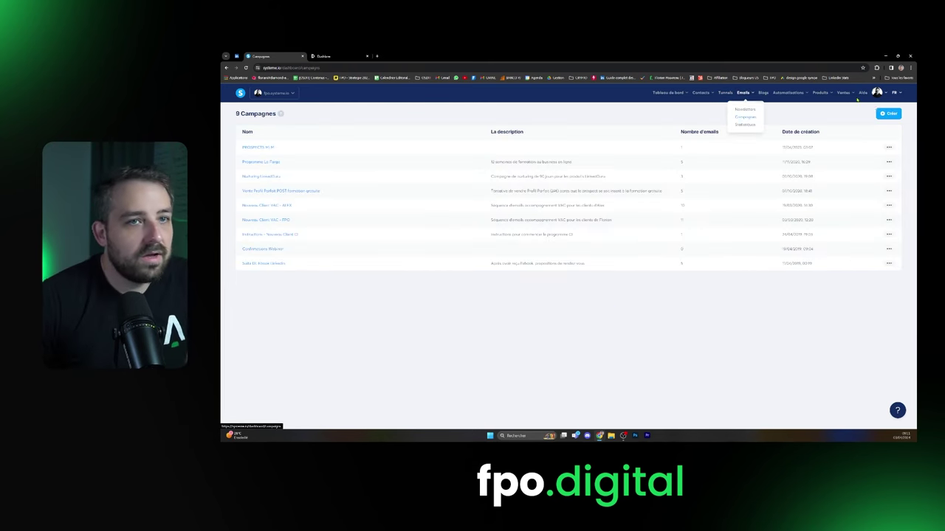
{"action": "left_click", "coordinate": [888, 113]}
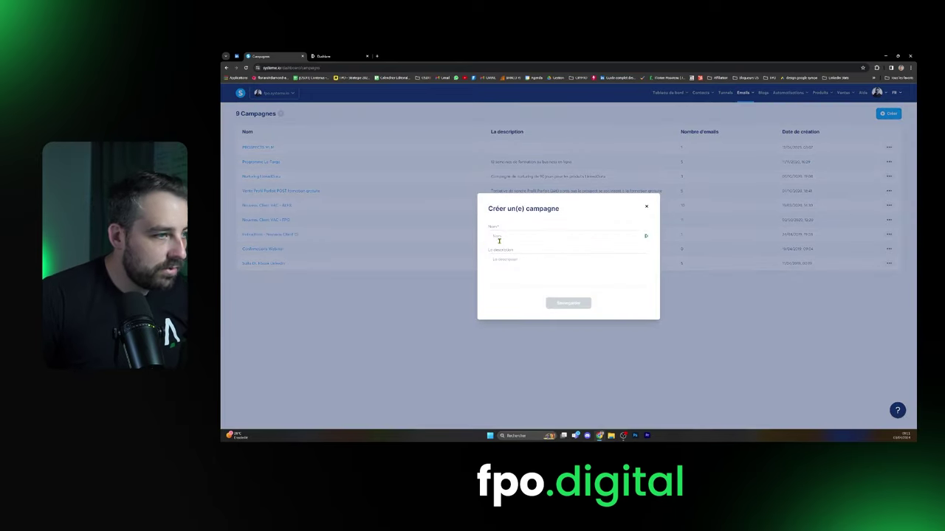
{"action": "left_click", "coordinate": [499, 238]}
{"action": "type", "text": "PROSPECTSION INTERNE"}
{"action": "left_click", "coordinate": [537, 269]}
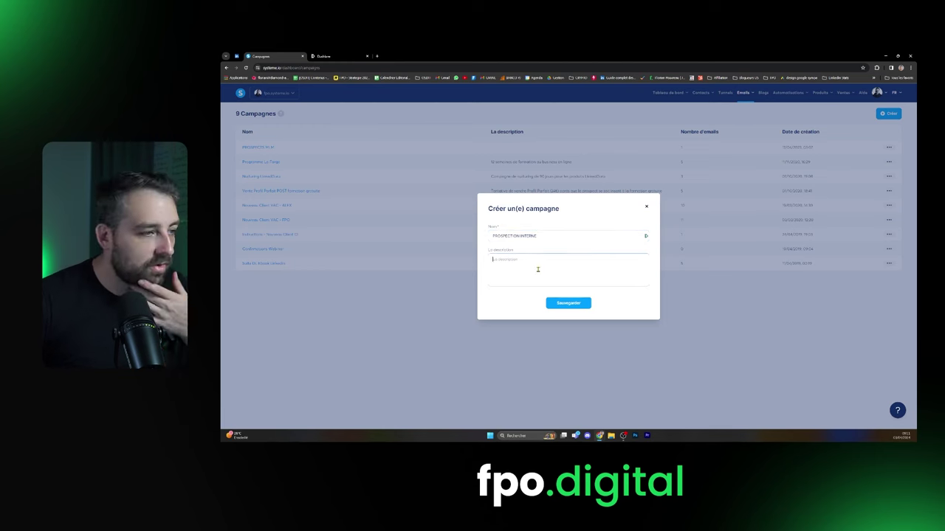
{"action": "type", "text": "Campa"}
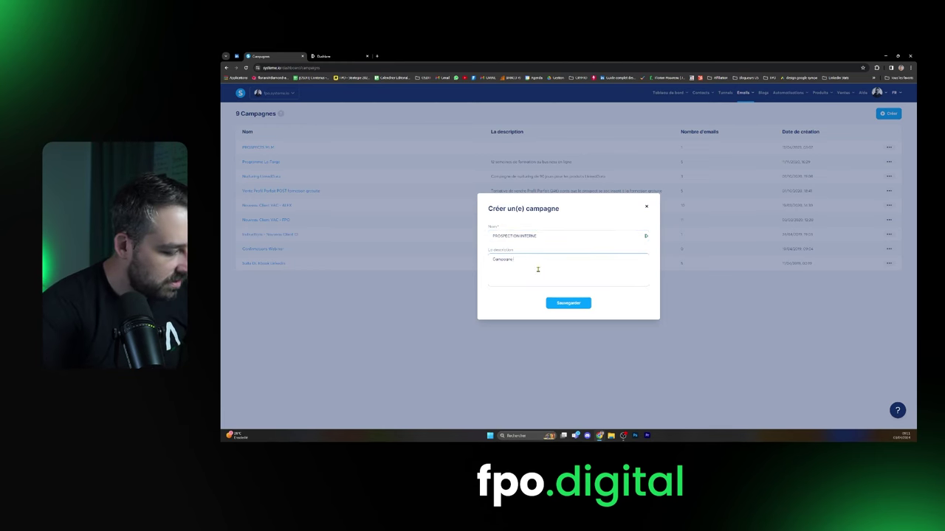
{"action": "type", "text": "gne de prospectio"}
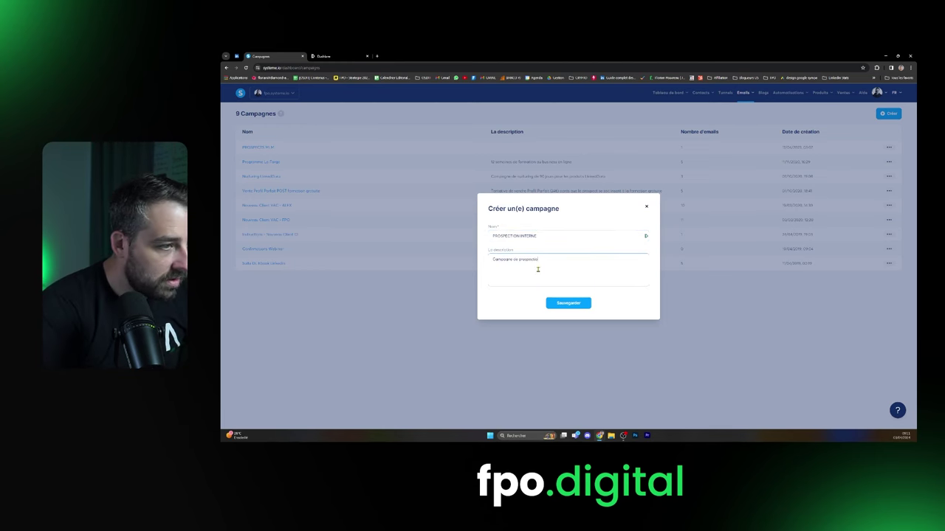
{"action": "type", "text": "n i"}
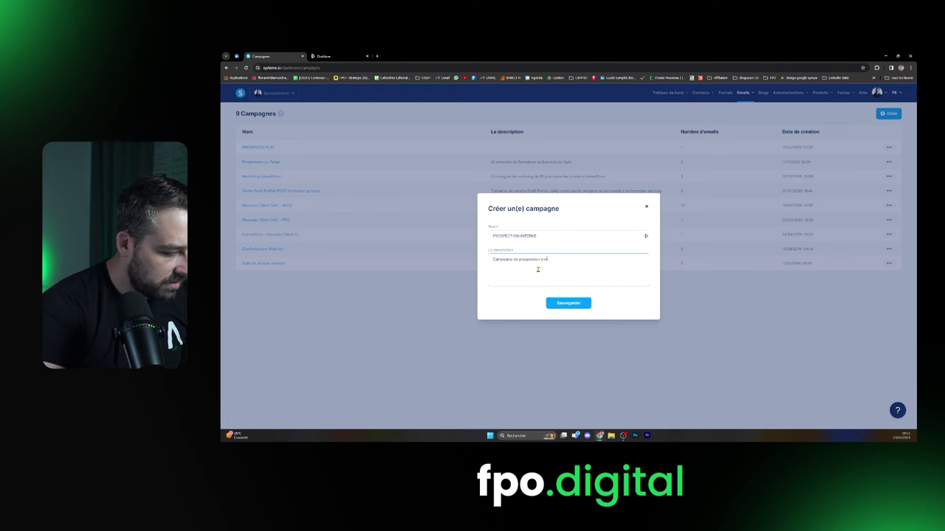
{"action": "type", "text": "nvoyes automatiquement"}
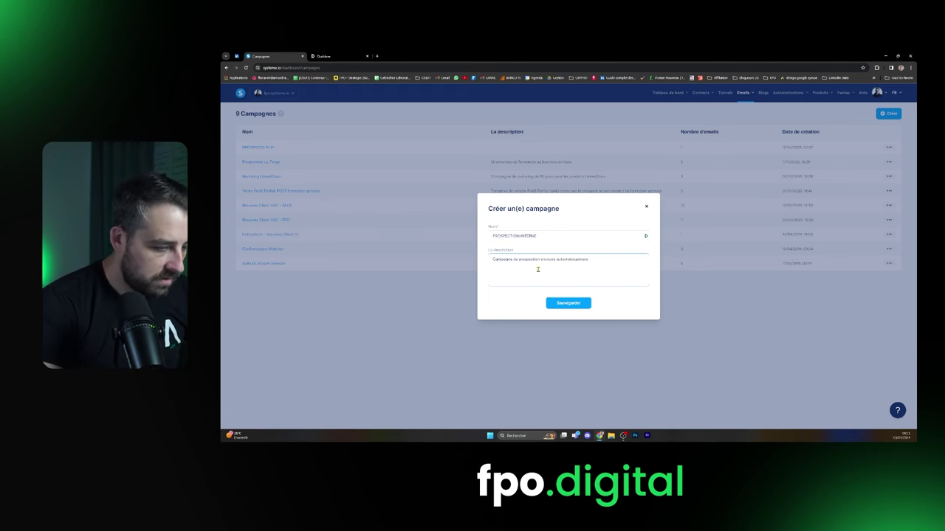
{"action": "type", "text": " lorsque l'on suive la page"}
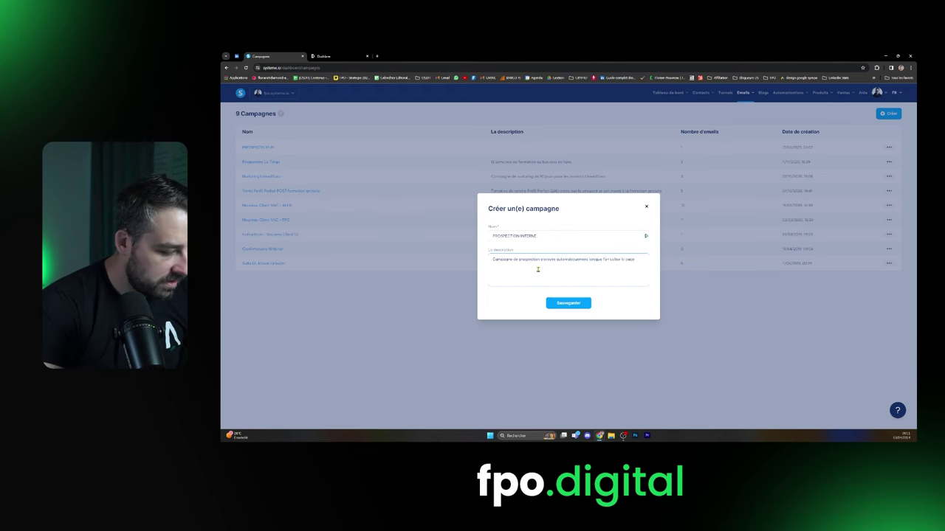
{"action": "type", "text": "digital"}
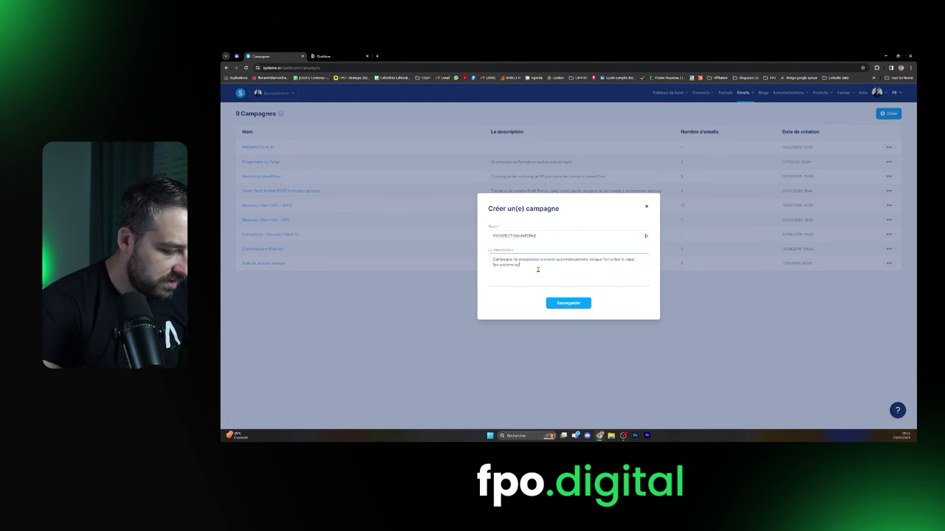
{"action": "type", "text": "/"}
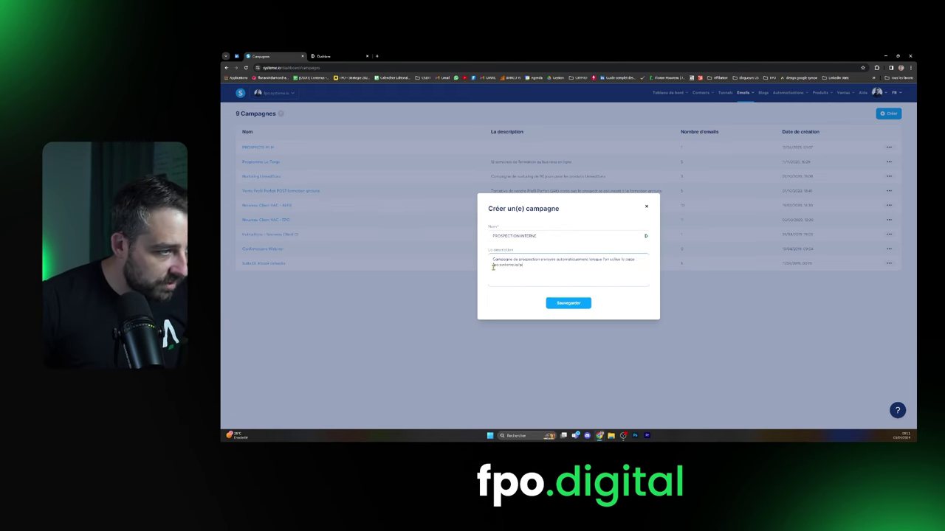
{"action": "type", "text": "ros"}
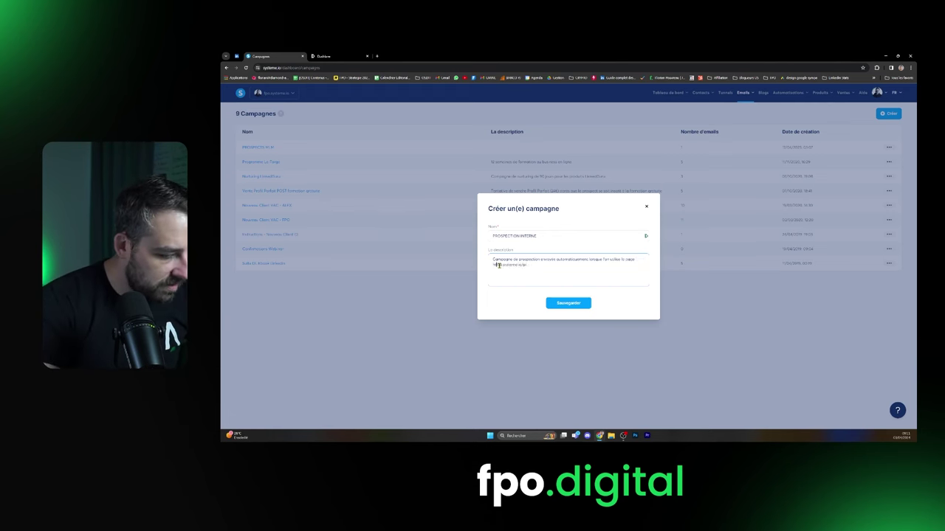
{"action": "type", "text": "p"}
{"action": "type", "text": "https://"}
{"action": "type", "text": "www.fpo.systeme.io/p"}
{"action": "left_click", "coordinate": [563, 303]}
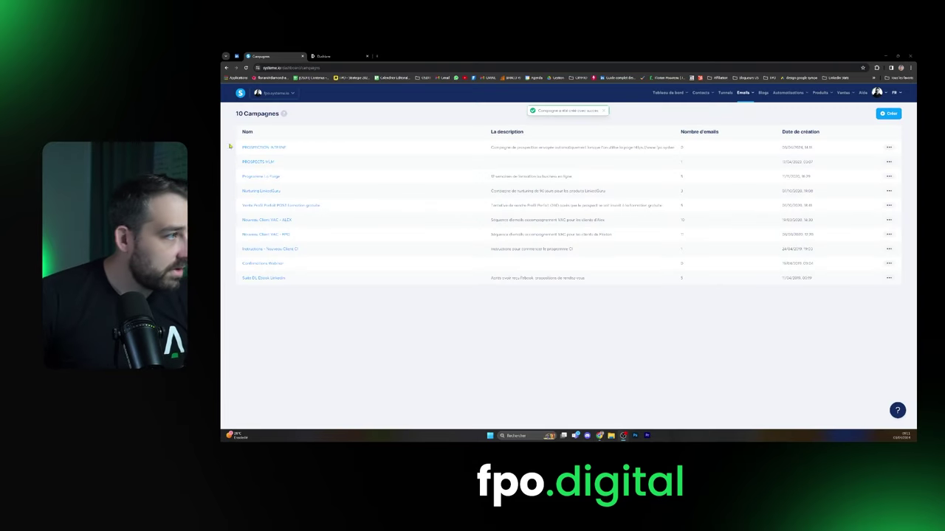
Add an email step with the subject "Invitation pour" to the PROSPECTION INTERNE campaign, using the classic editor.
{"action": "left_click", "coordinate": [264, 148]}
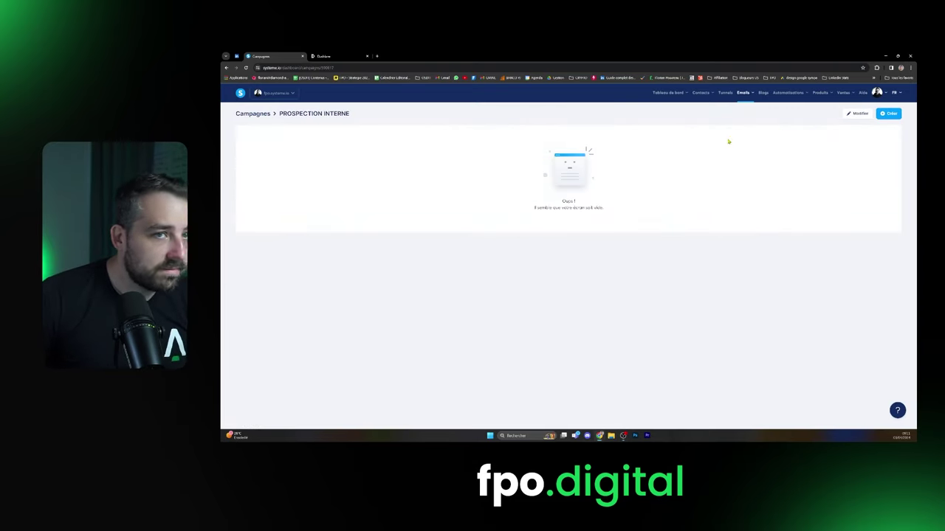
{"action": "left_click", "coordinate": [885, 114]}
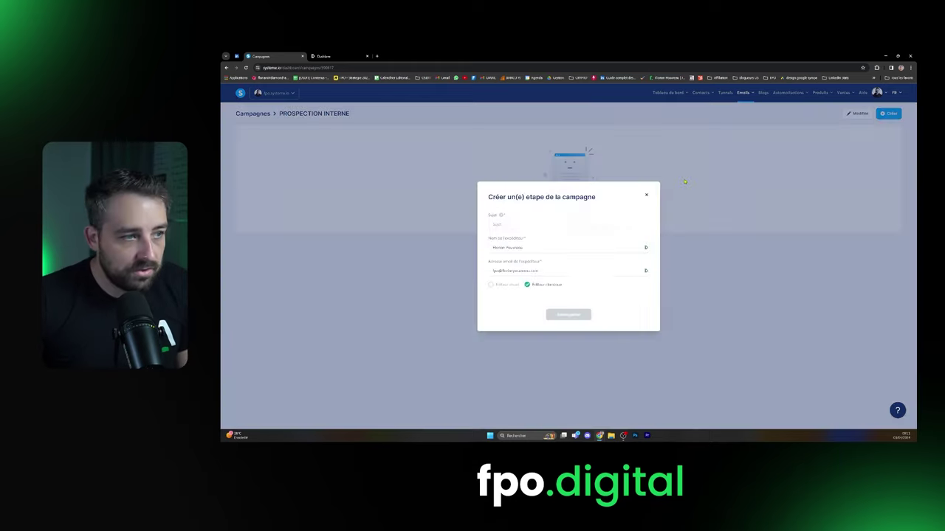
{"action": "left_click", "coordinate": [511, 224]}
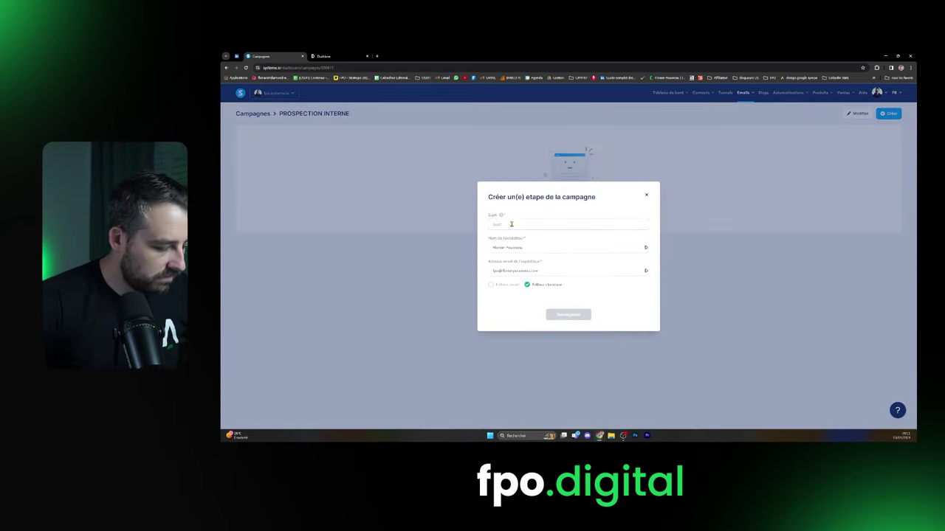
{"action": "type", "text": "Bonjour"}
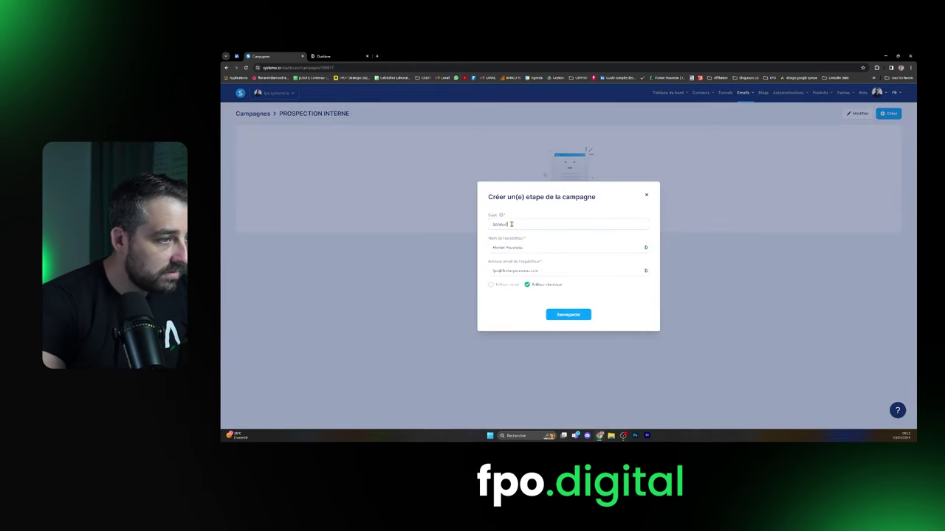
{"action": "key", "text": "ctrl+a"}
{"action": "key", "text": "BackSpace"}
{"action": "type", "text": "Invita"}
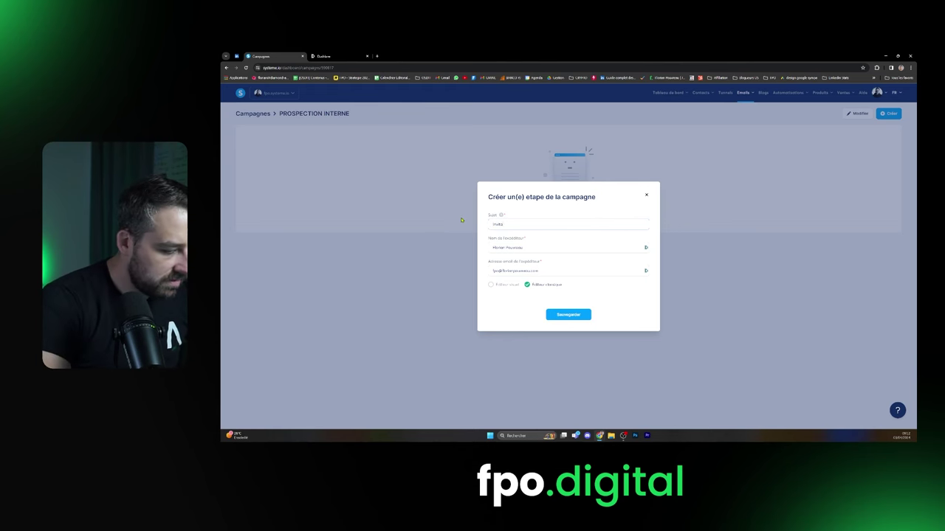
{"action": "type", "text": "tion àour"}
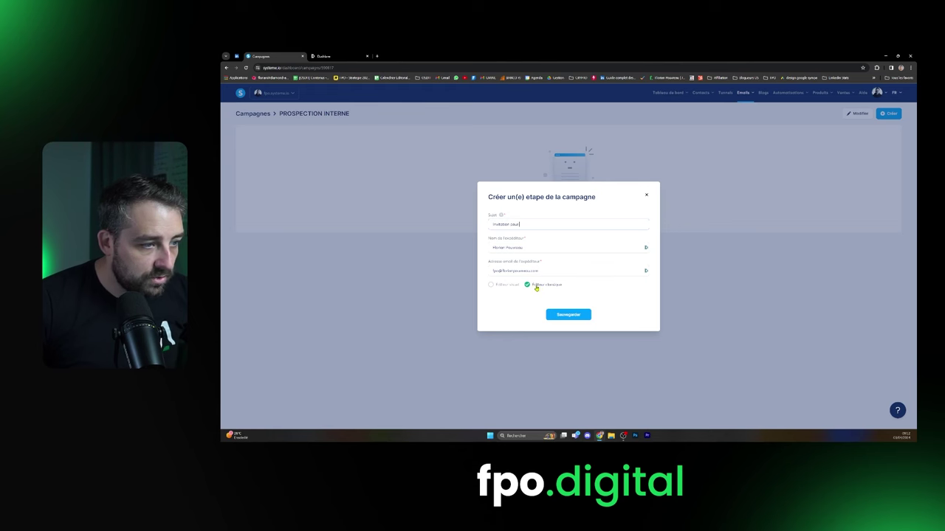
{"action": "left_click", "coordinate": [498, 285]}
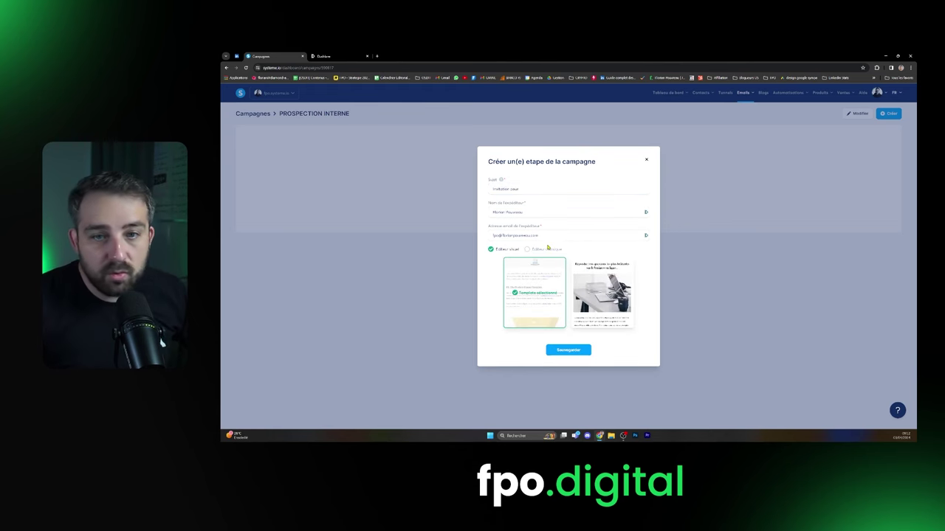
{"action": "left_click", "coordinate": [547, 249]}
{"action": "left_click", "coordinate": [568, 315]}
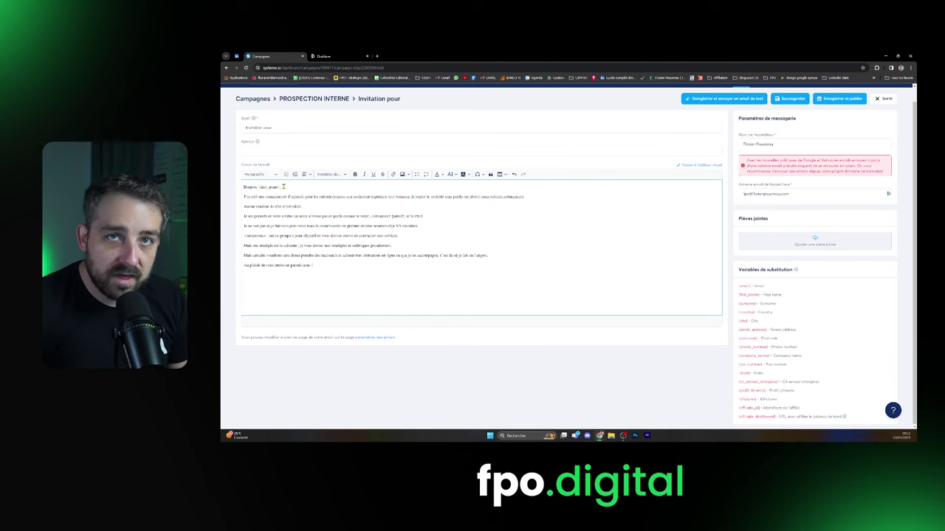
Review the first-name substitution variable and the opening paragraphs of the invitation email, including the bracketed passage.
{"action": "left_click_drag", "start_coordinate": [764, 294], "coordinate": [737, 296]}
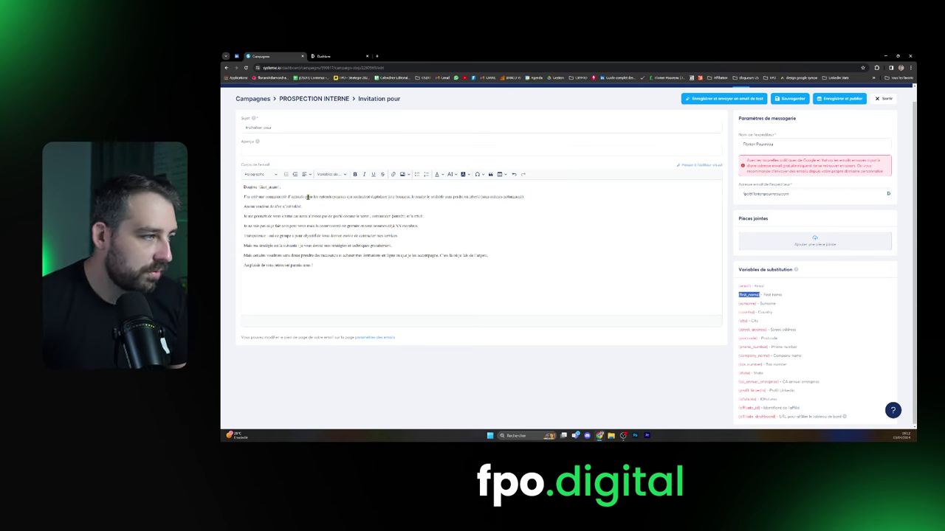
{"action": "left_click_drag", "start_coordinate": [414, 198], "coordinate": [525, 198]}
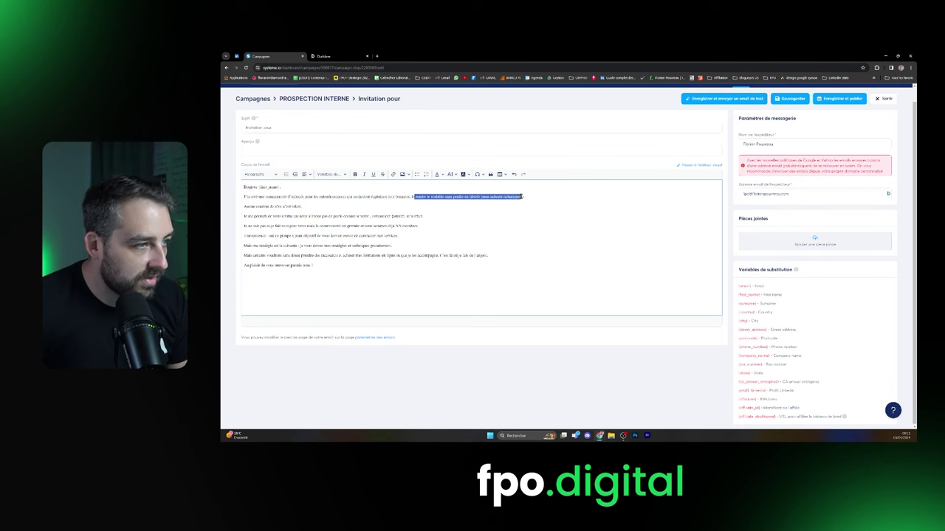
{"action": "left_click", "coordinate": [443, 216]}
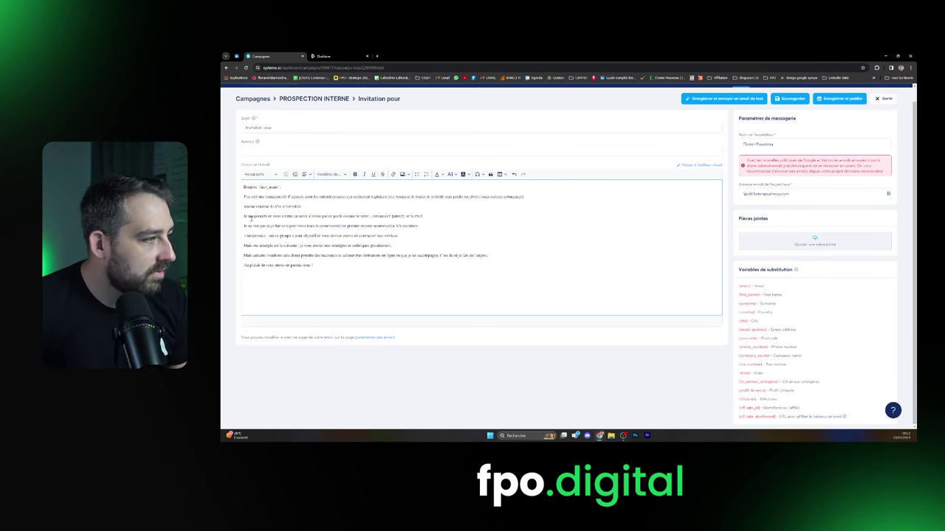
{"action": "left_click_drag", "start_coordinate": [244, 216], "coordinate": [299, 216]}
{"action": "left_click", "coordinate": [291, 216]}
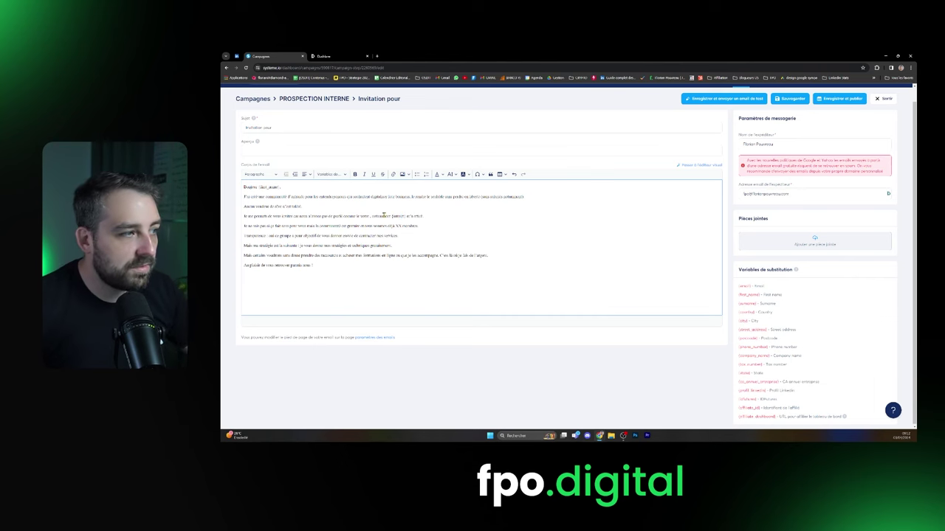
{"action": "left_click_drag", "start_coordinate": [406, 215], "coordinate": [391, 216]}
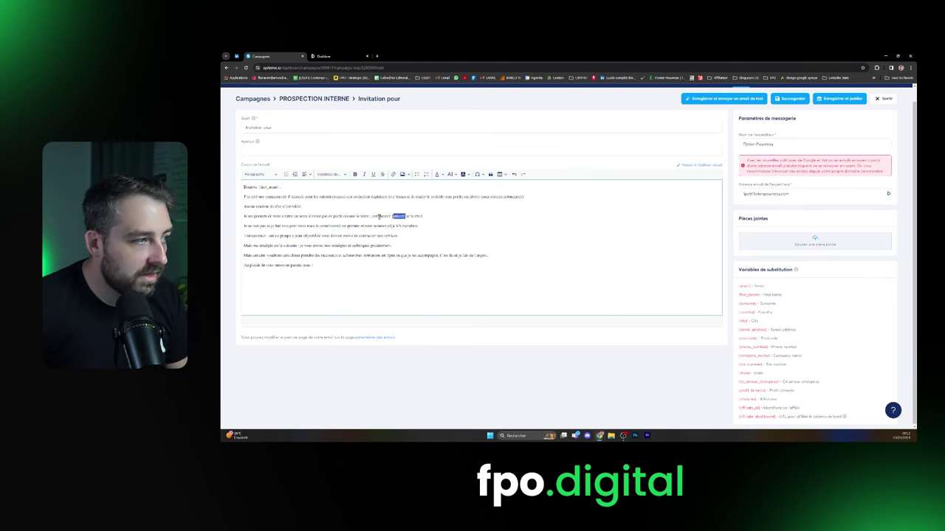
{"action": "left_click", "coordinate": [391, 216]}
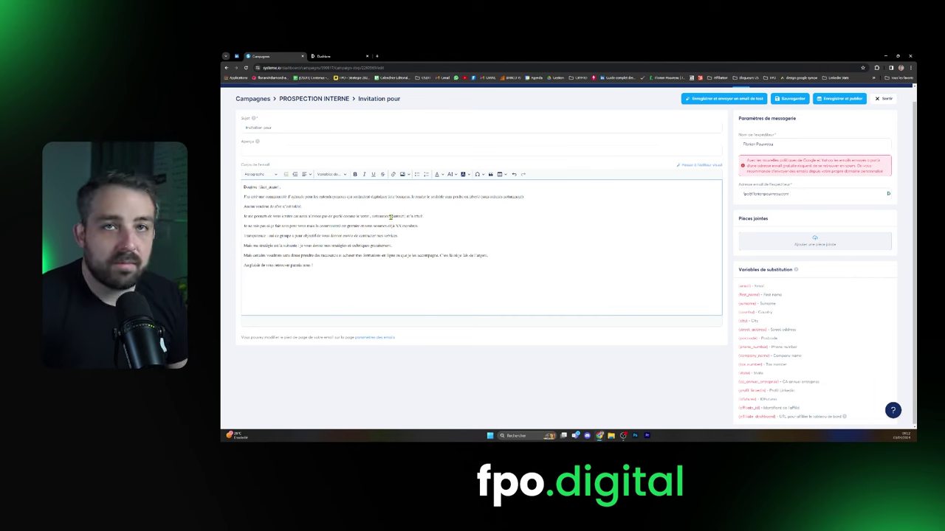
Replace the XX placeholder before "membres" in the sentence about the free community.
{"action": "left_click_drag", "start_coordinate": [243, 226], "coordinate": [417, 226]}
{"action": "double_click", "coordinate": [397, 226]}
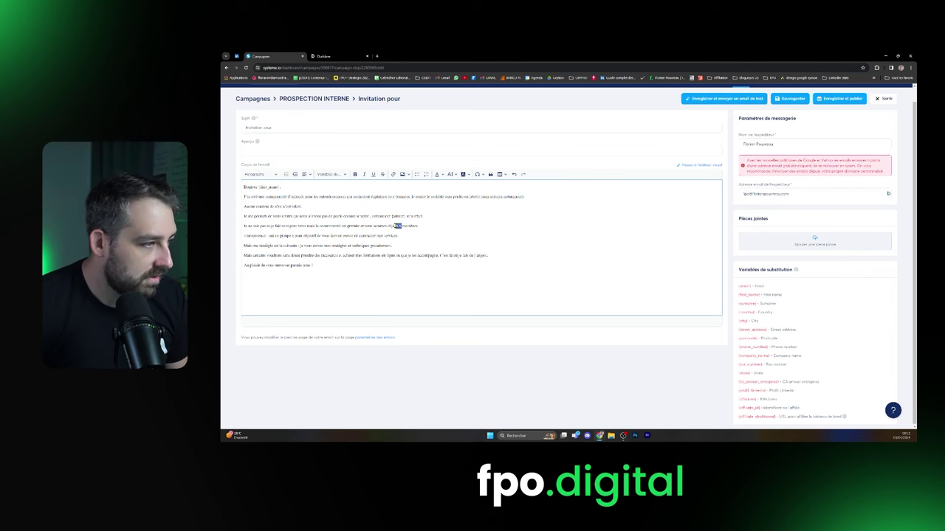
{"action": "key", "text": "BackSpace"}
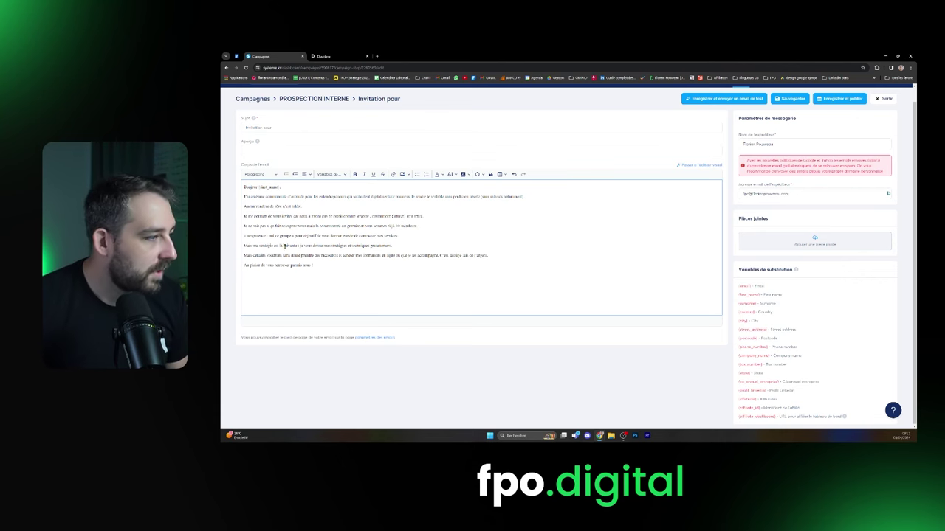
Make the word Transparence bold and insert a blank line above its paragraph.
{"action": "left_click_drag", "start_coordinate": [267, 235], "coordinate": [244, 235]}
{"action": "left_click", "coordinate": [355, 175]}
{"action": "left_click", "coordinate": [301, 238]}
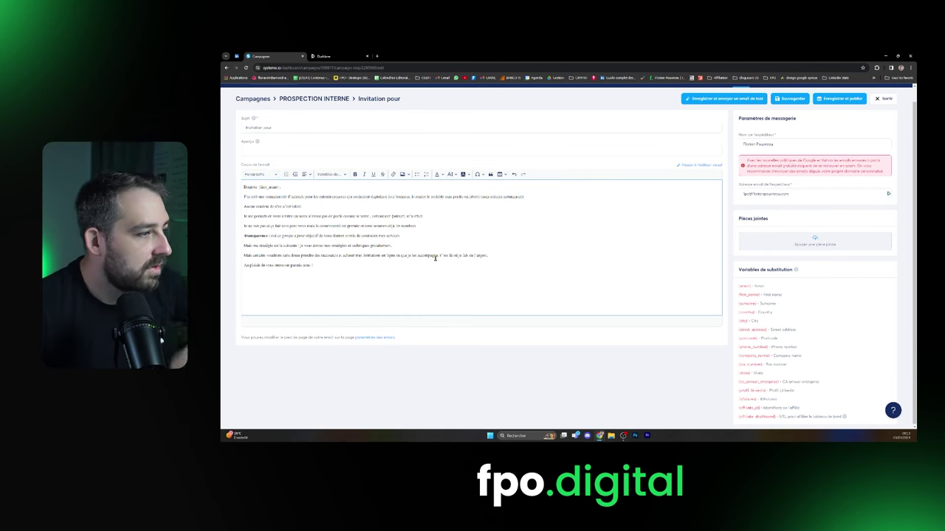
{"action": "left_click", "coordinate": [243, 236]}
{"action": "key", "text": "Return"}
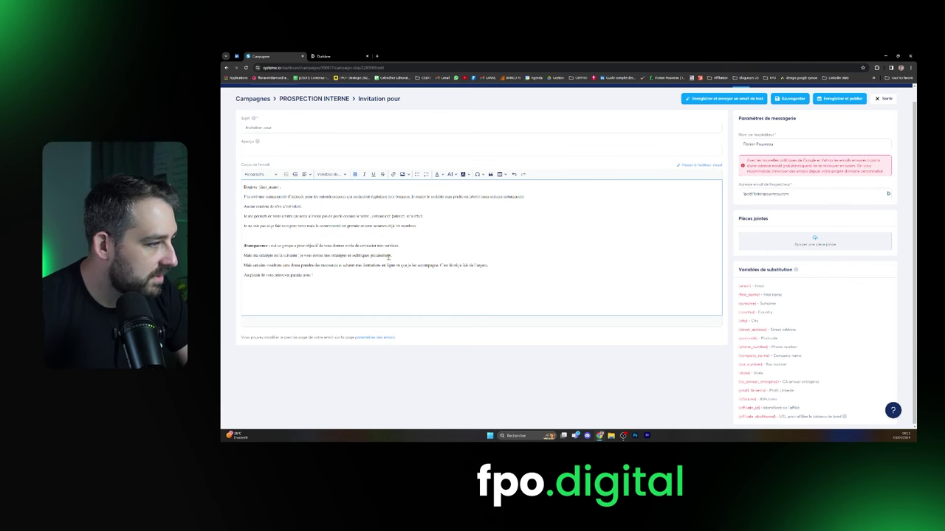
Split the sentence beginning "C'est là" off the paragraph about paid support into its own paragraph.
{"action": "left_click_drag", "start_coordinate": [246, 265], "coordinate": [505, 266]}
{"action": "left_click", "coordinate": [445, 267]}
{"action": "left_click", "coordinate": [448, 269]}
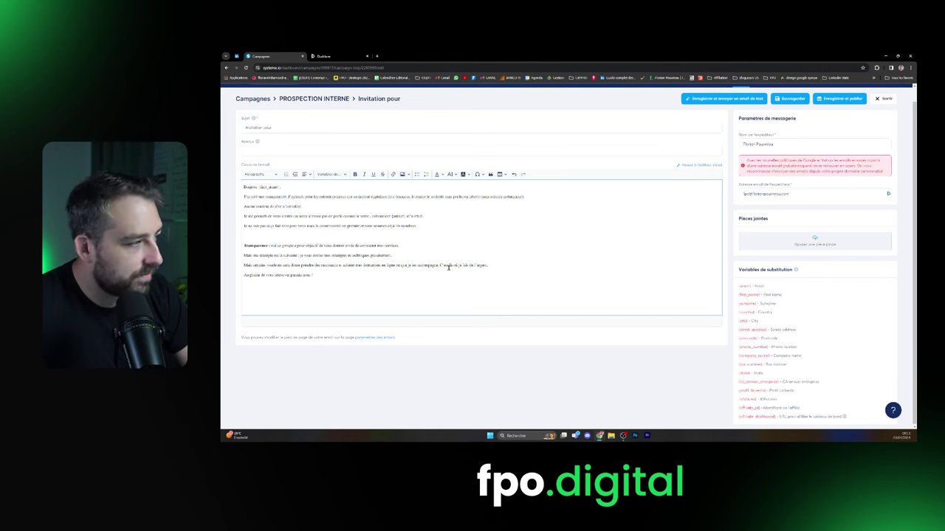
{"action": "left_click", "coordinate": [440, 265]}
{"action": "key", "text": "Return"}
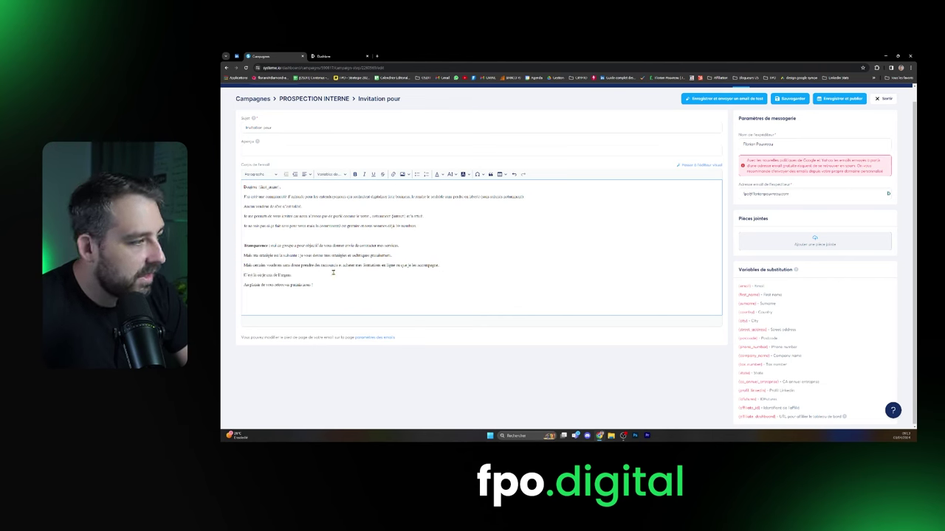
Sign the email with the sender's full name on a new line below the closing sentence.
{"action": "key", "text": "Return"}
{"action": "type", "text": "Florian Pourreau"}
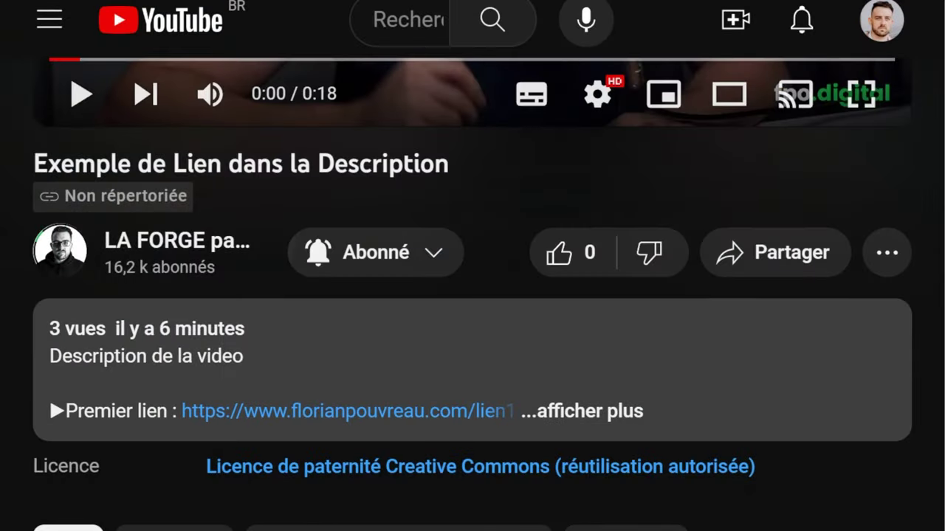
{"action": "left_click", "coordinate": [620, 413]}
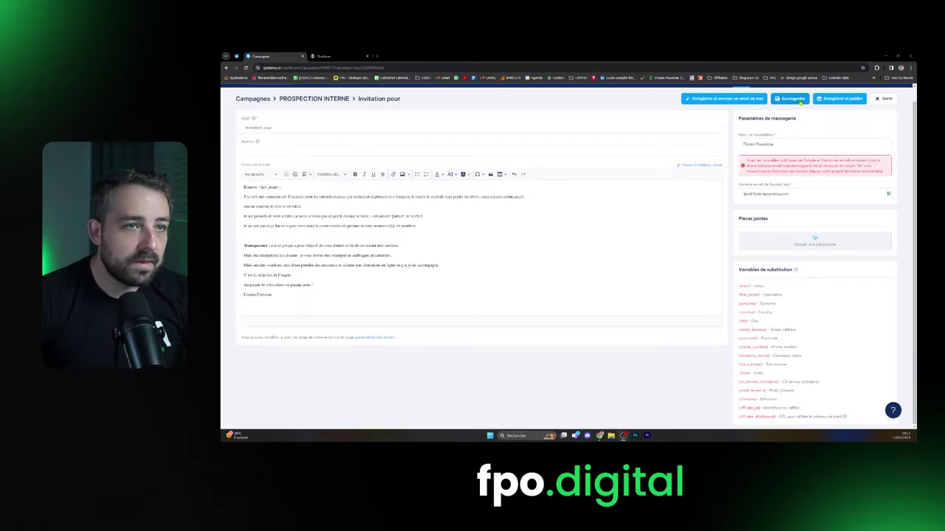
Save the invitation email and check the interest placeholder in the paragraph beginning "Je me permets".
{"action": "left_click", "coordinate": [792, 99]}
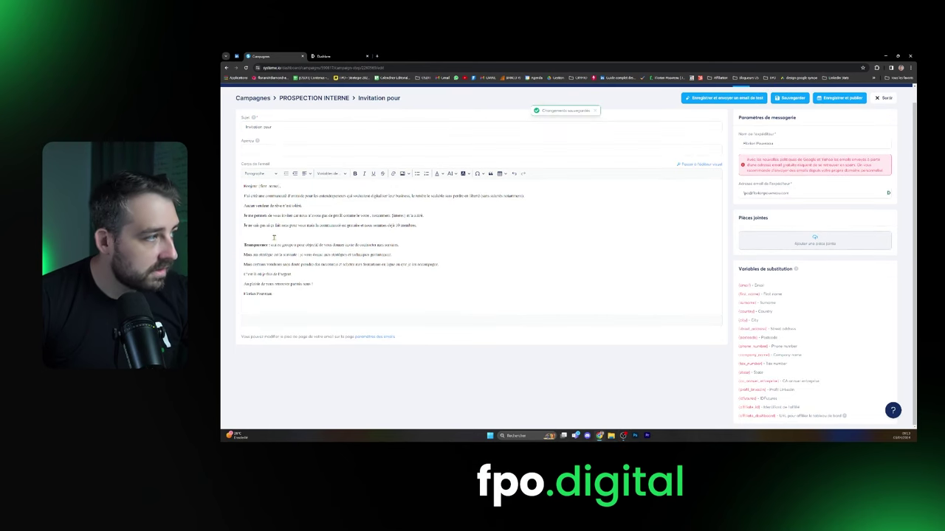
{"action": "double_click", "coordinate": [404, 214]}
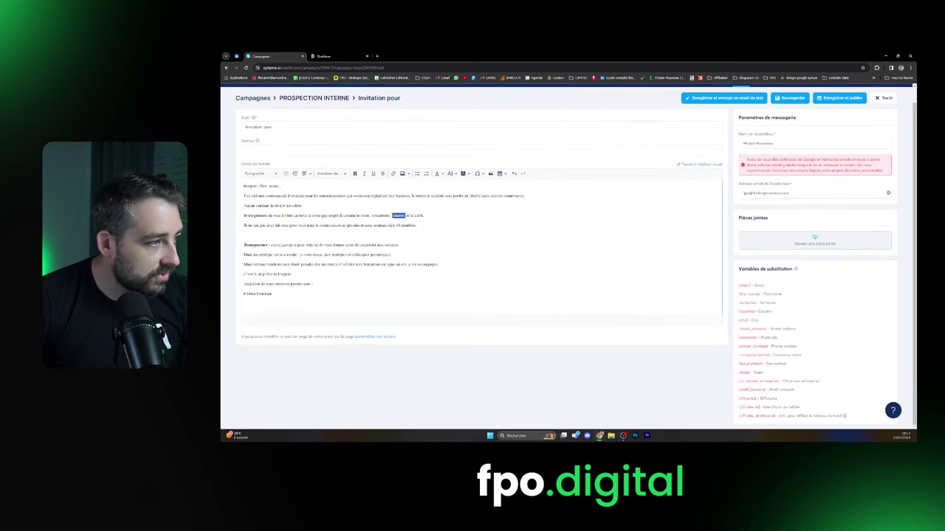
{"action": "left_click", "coordinate": [484, 233]}
Open the first contact's record and start a new custom field named "Intérêt Prospection Interne".
{"action": "scroll", "coordinate": [591, 169], "scroll_direction": "up", "scroll_amount": 1}
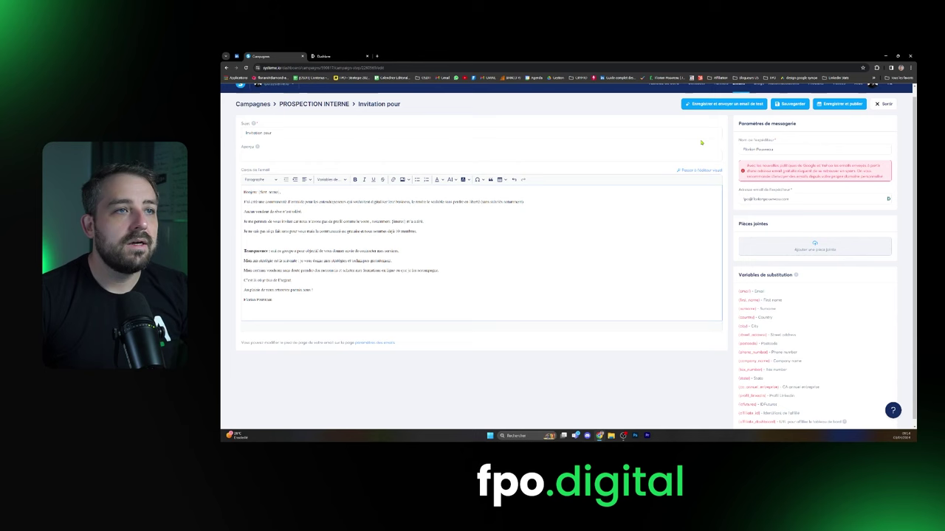
{"action": "left_click", "coordinate": [698, 109]}
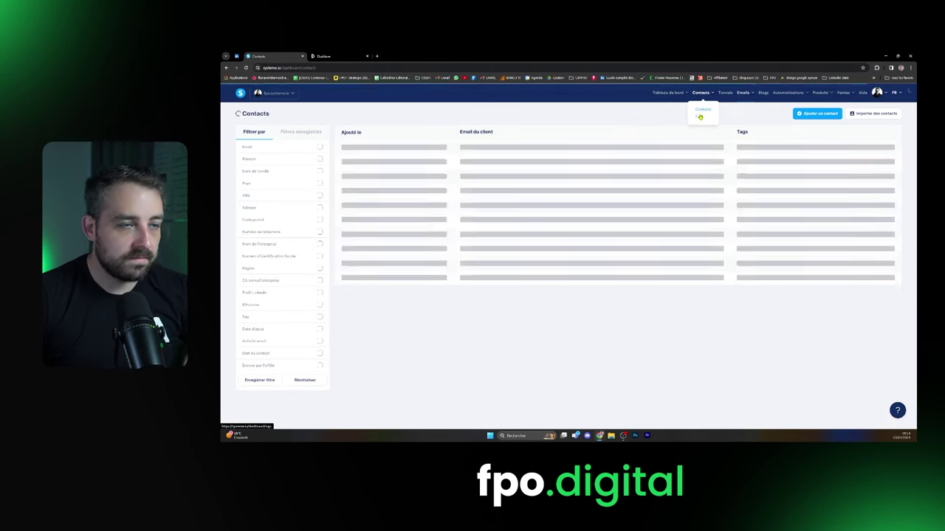
{"action": "left_click", "coordinate": [508, 151]}
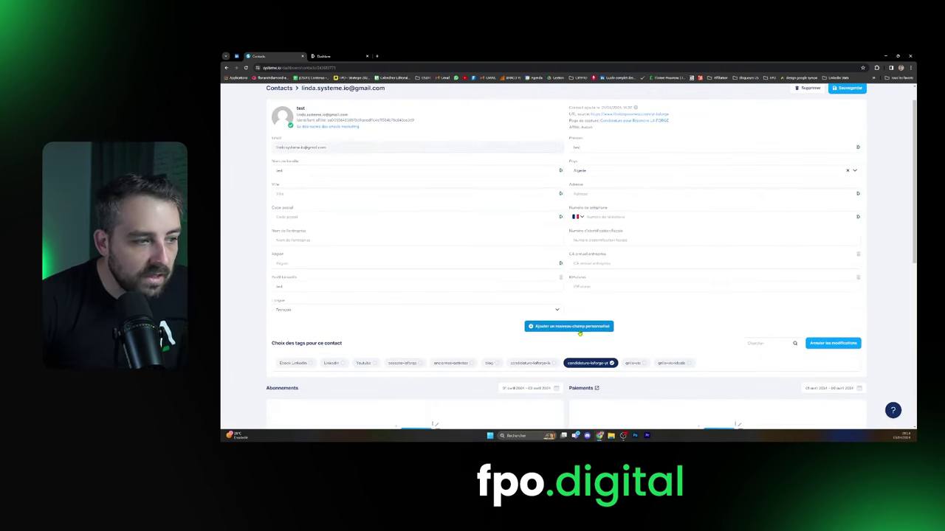
{"action": "left_click", "coordinate": [574, 330]}
{"action": "left_click", "coordinate": [516, 250]}
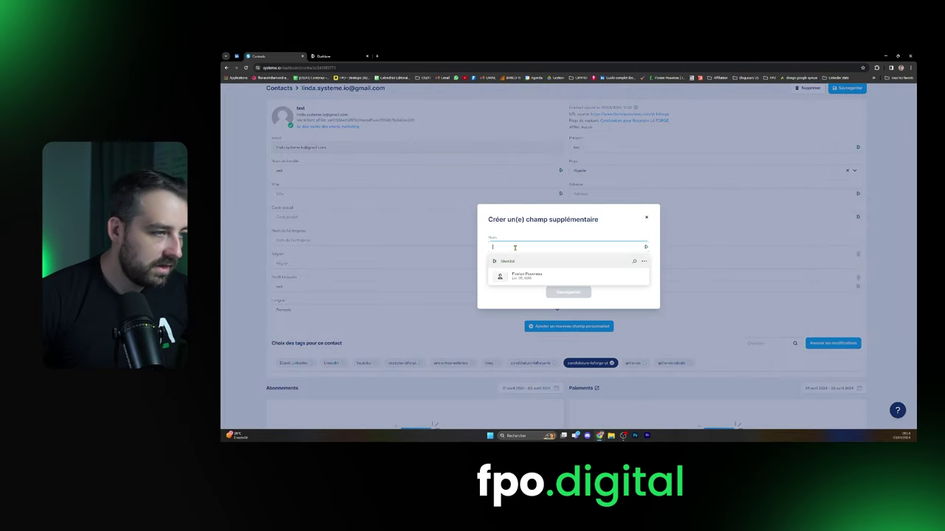
{"action": "type", "text": "H"}
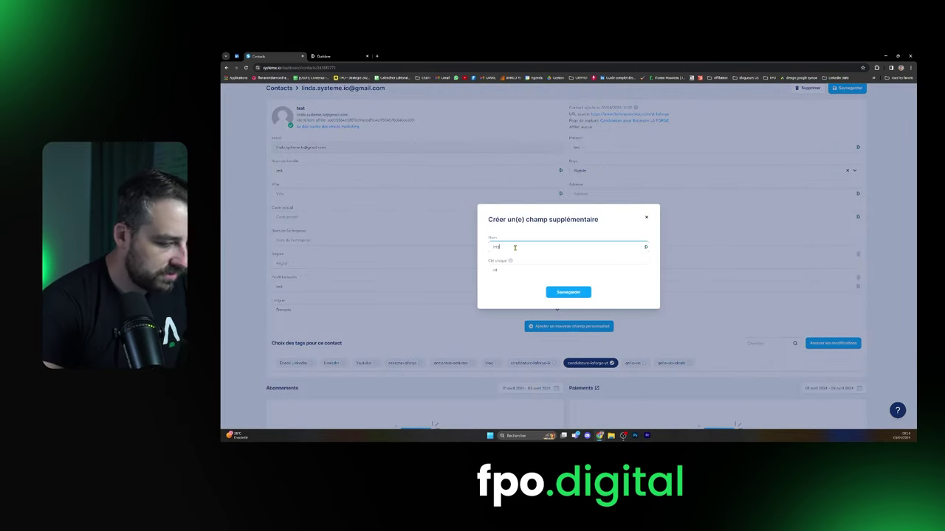
{"action": "type", "text": "ntérêt Prospect"}
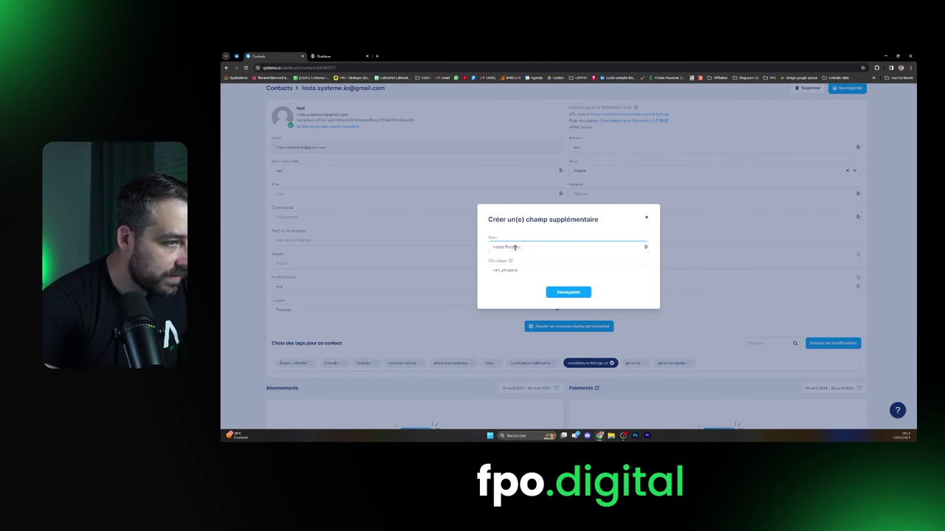
{"action": "type", "text": "ion Interne"}
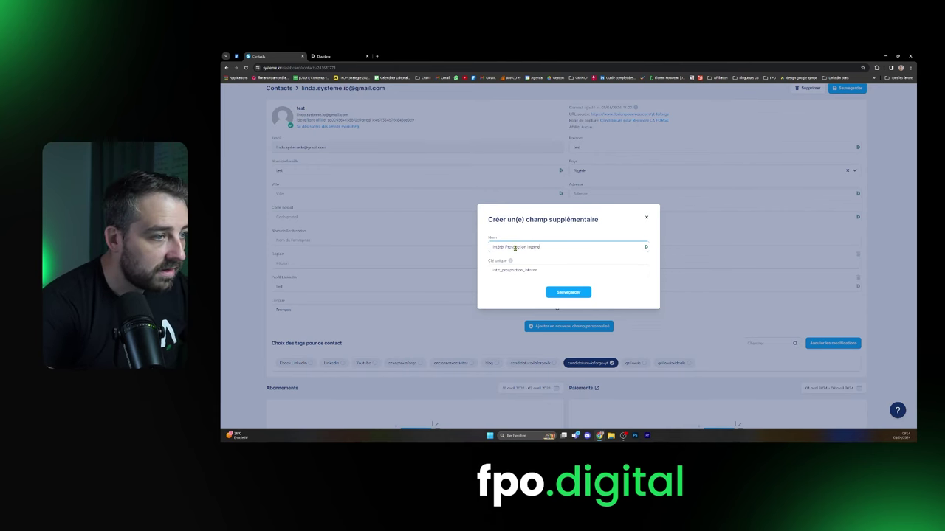
Set the new custom field's unique key to "interet" and save the field.
{"action": "left_click", "coordinate": [526, 271]}
{"action": "double_click", "coordinate": [527, 271]}
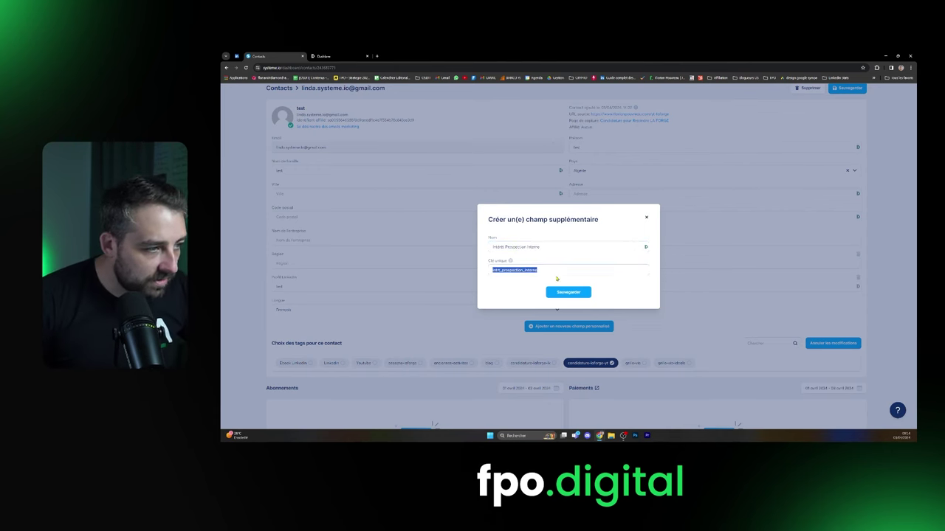
{"action": "type", "text": "interet"}
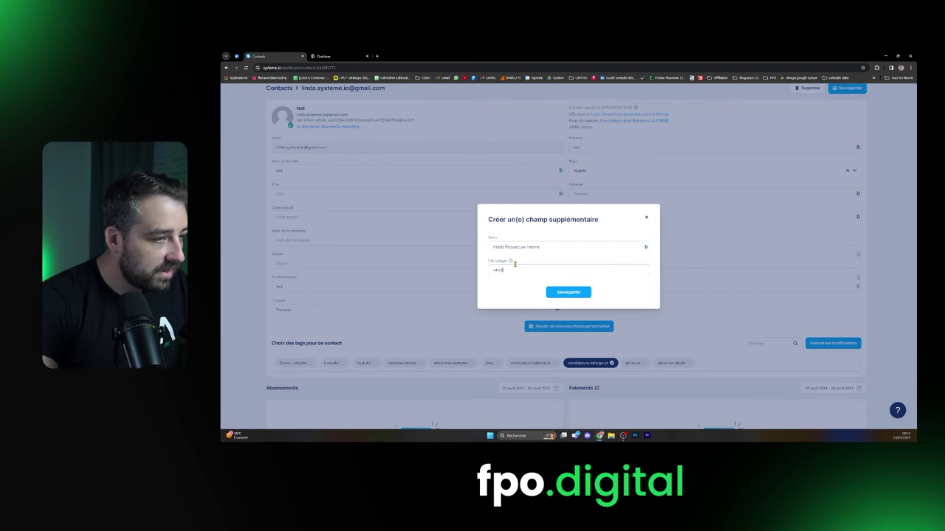
{"action": "left_click", "coordinate": [564, 294]}
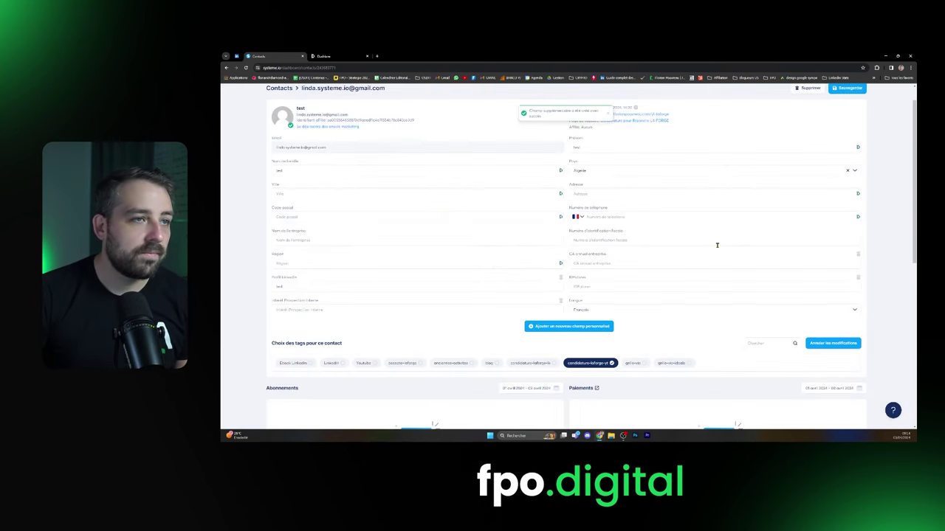
Open the capture page of the PROSPECTION INTERNE funnel for editing.
{"action": "scroll", "coordinate": [716, 245], "scroll_direction": "up", "scroll_amount": 1}
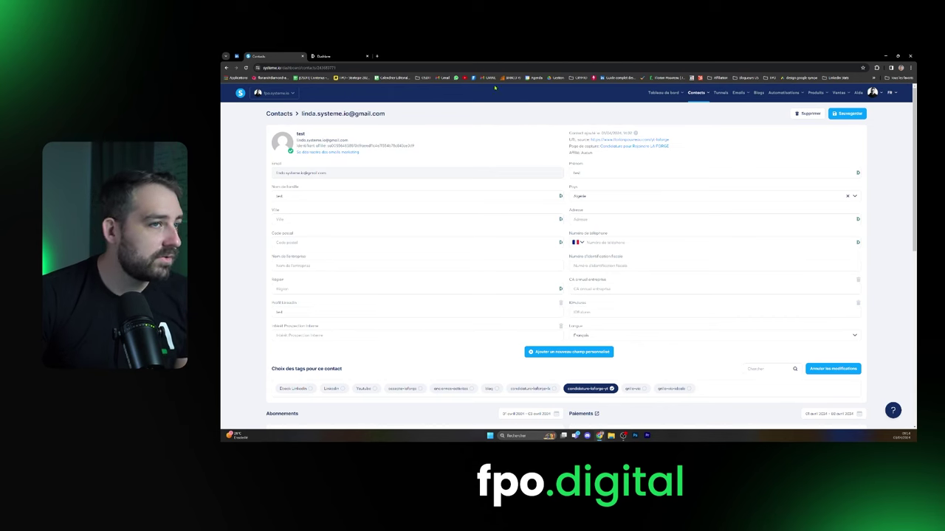
{"action": "left_click", "coordinate": [721, 93]}
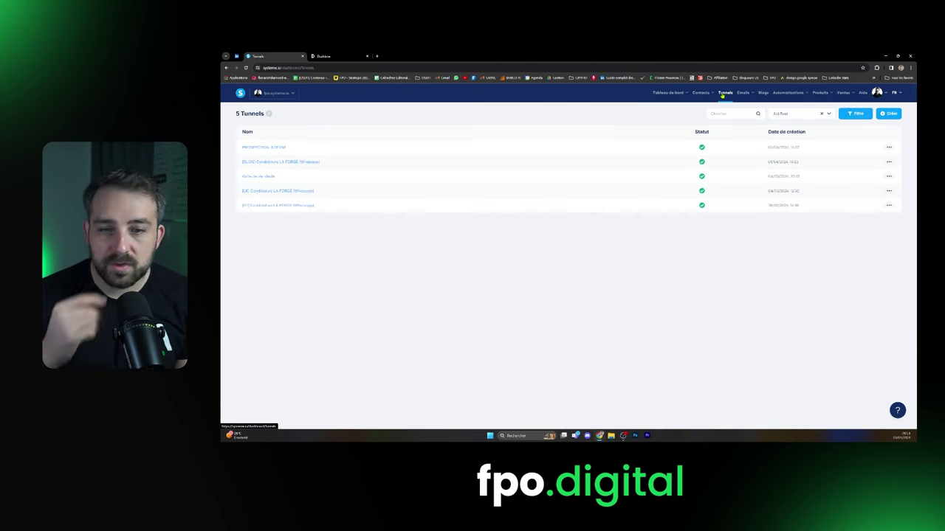
{"action": "left_click", "coordinate": [273, 147]}
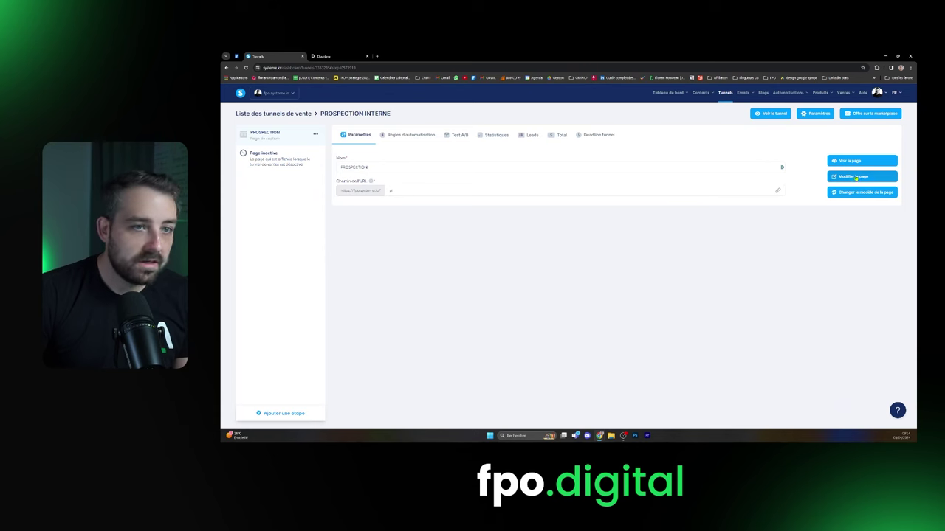
{"action": "left_click", "coordinate": [860, 177]}
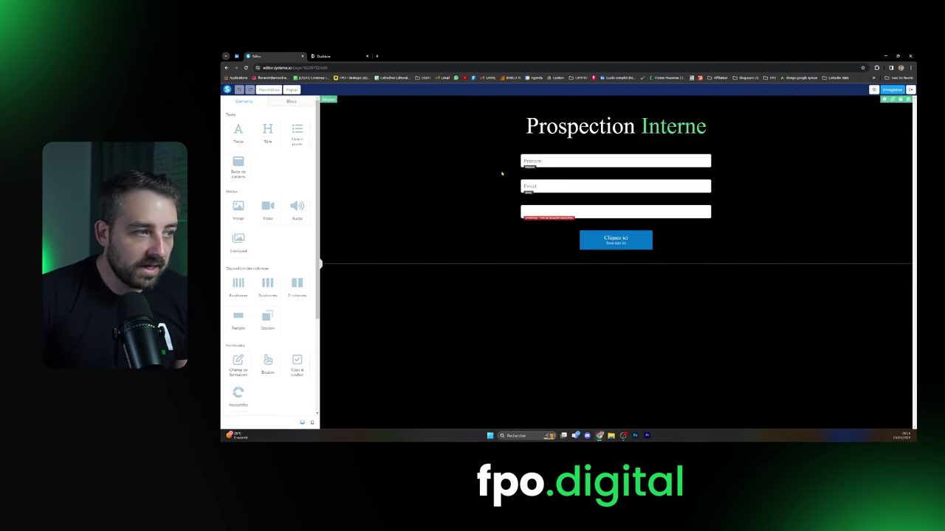
Assign the input type "Intérêt Prospection Interne" to the empty third form field.
{"action": "left_click", "coordinate": [543, 209]}
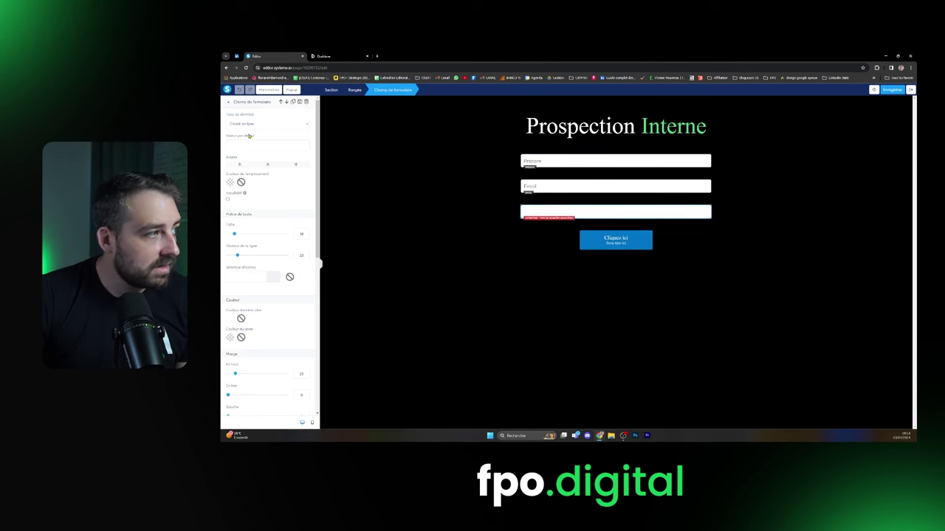
{"action": "left_click", "coordinate": [260, 124]}
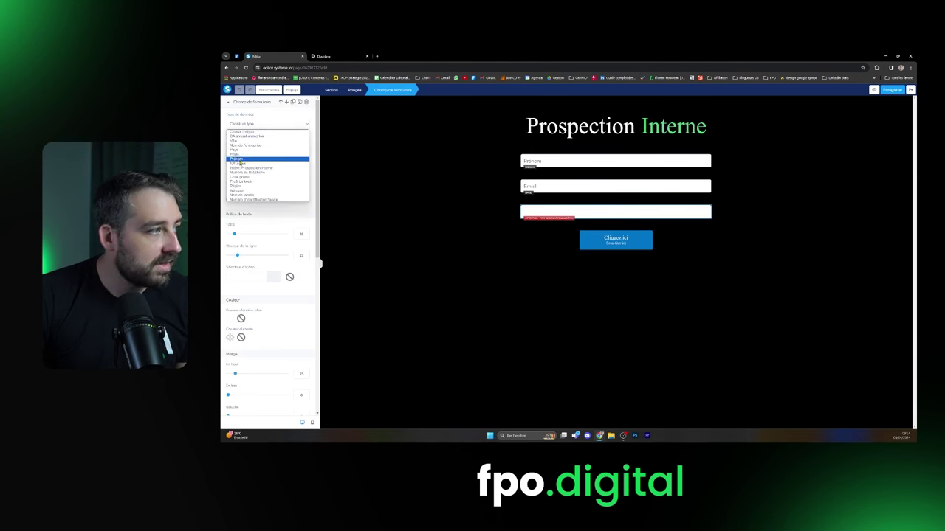
{"action": "left_click", "coordinate": [245, 169]}
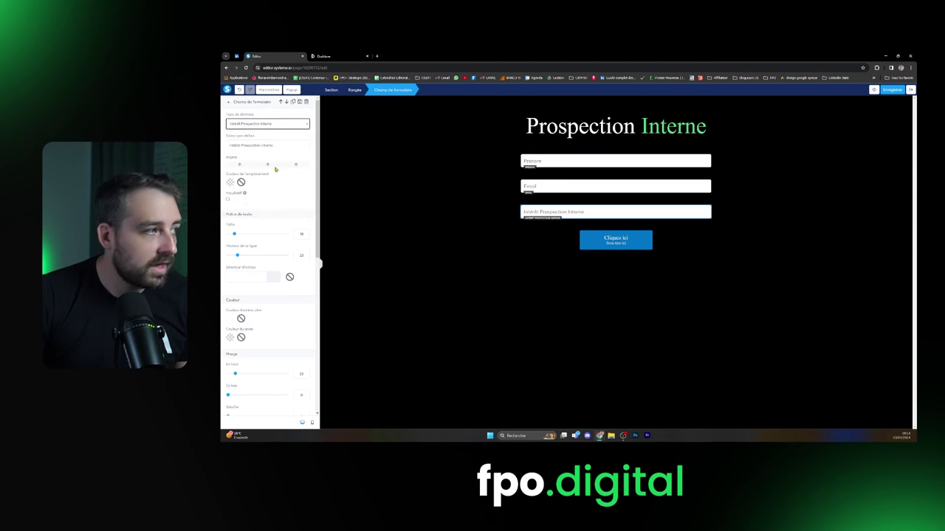
{"action": "left_click", "coordinate": [440, 189]}
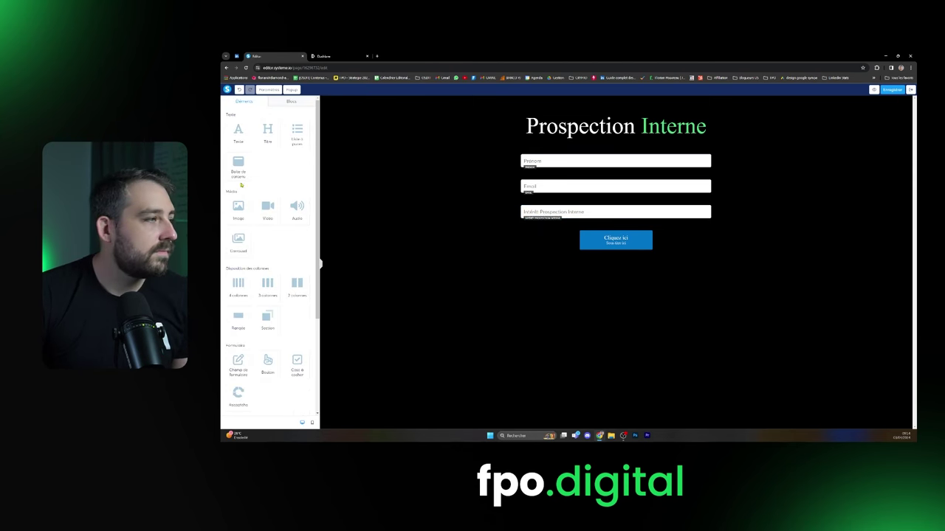
{"action": "left_click_drag", "start_coordinate": [235, 134], "coordinate": [577, 231]}
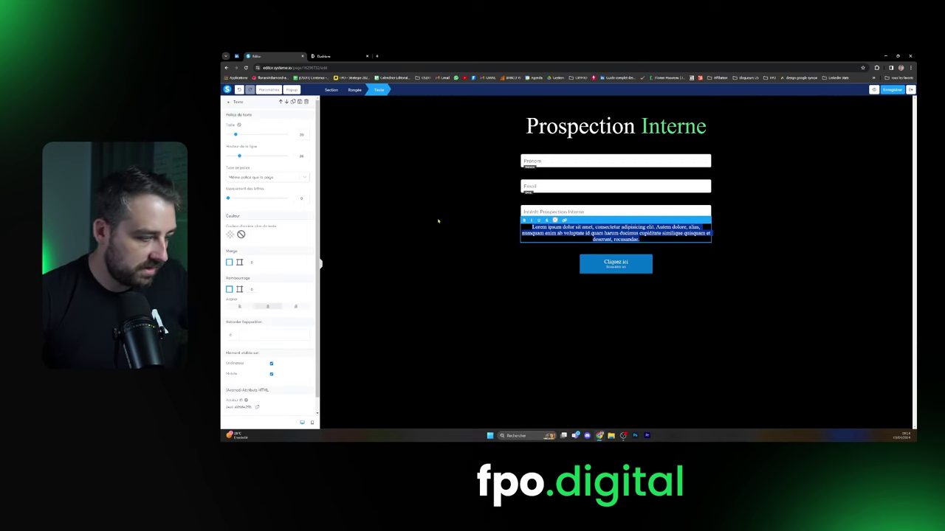
{"action": "type", "text": "Exemple"}
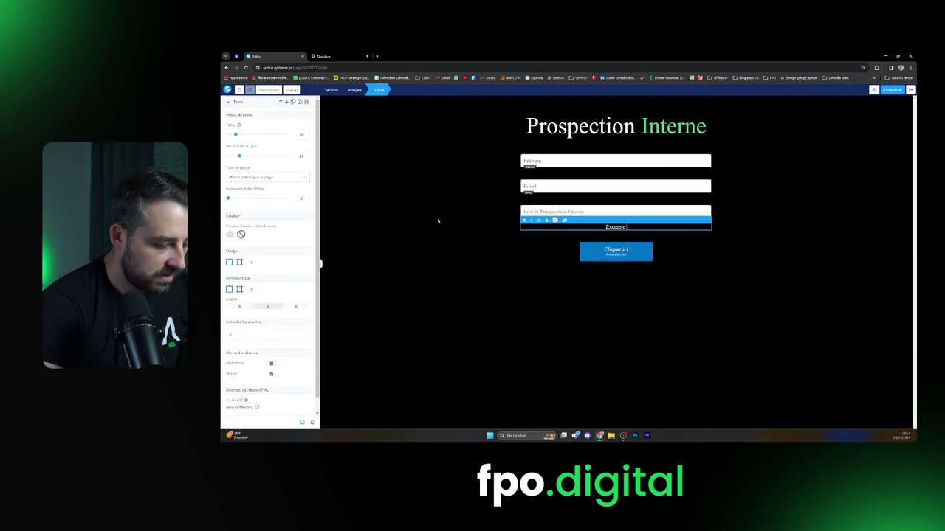
{"action": "type", "text": " inte"}
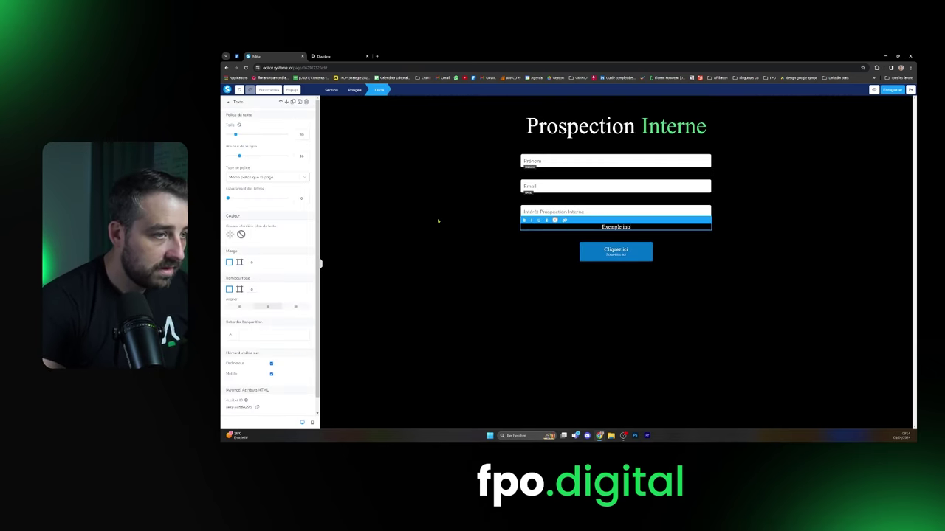
{"action": "key", "text": "BackSpace"}
{"action": "type", "text": "érêt"}
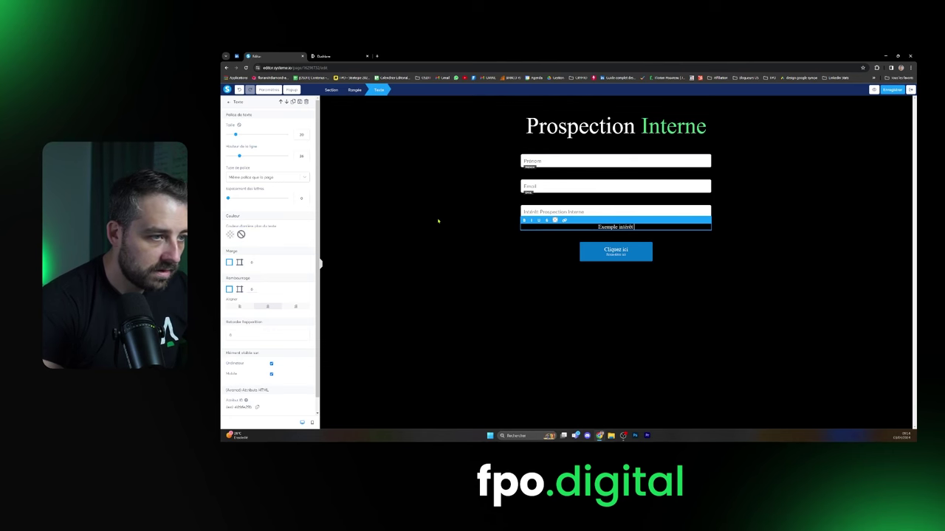
{"action": "key", "text": "ctrl+BackSpace"}
{"action": "key", "text": "ctrl+BackSpace"}
{"action": "left_click", "coordinate": [700, 273]}
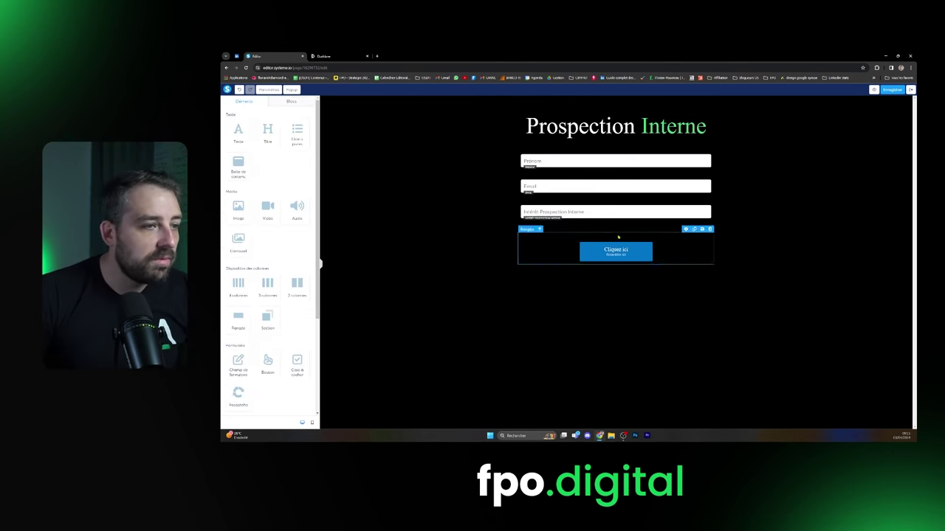
{"action": "left_click", "coordinate": [707, 220]}
{"action": "left_click", "coordinate": [589, 104]}
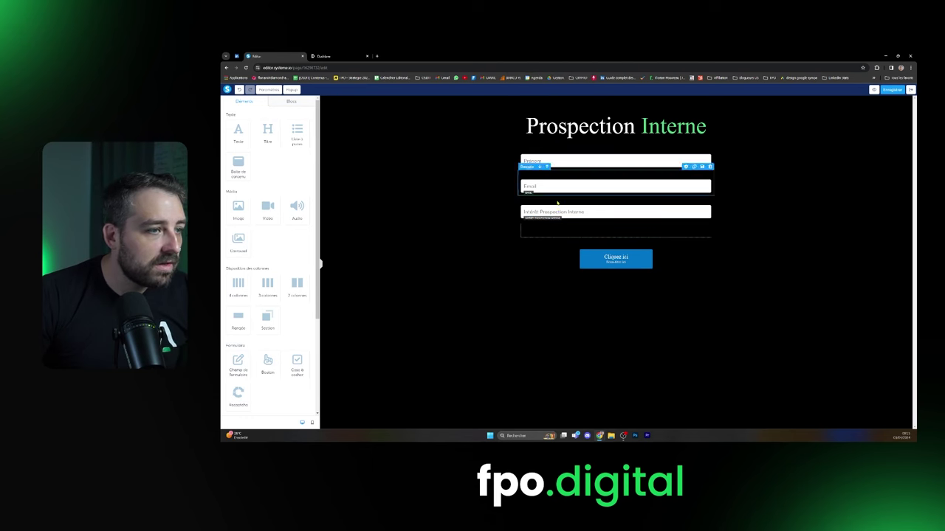
Stack the Prénom, Intérêt Prospection Interne and Email fields and the button in the first column of a new two-column row, and widen the section.
{"action": "left_click_drag", "start_coordinate": [295, 286], "coordinate": [565, 198]}
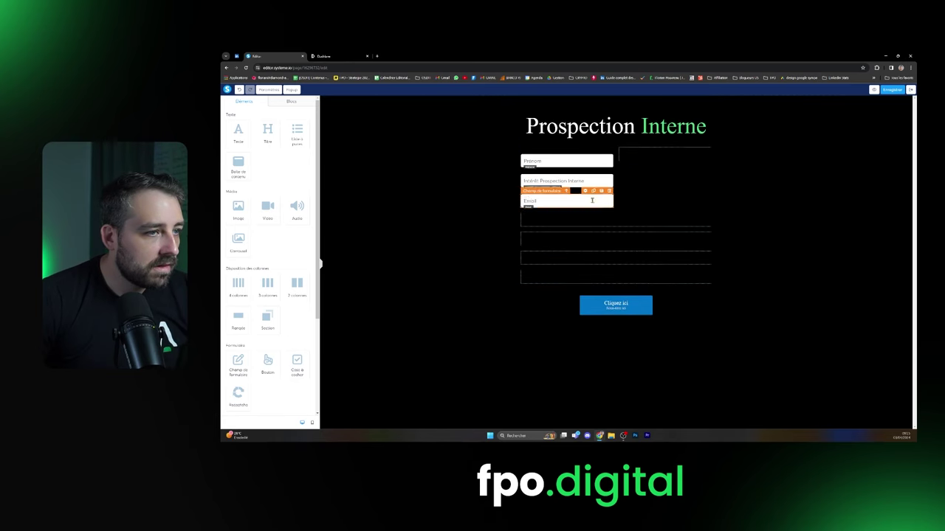
{"action": "left_click", "coordinate": [475, 154]}
{"action": "left_click", "coordinate": [240, 270]}
{"action": "left_click", "coordinate": [247, 284]}
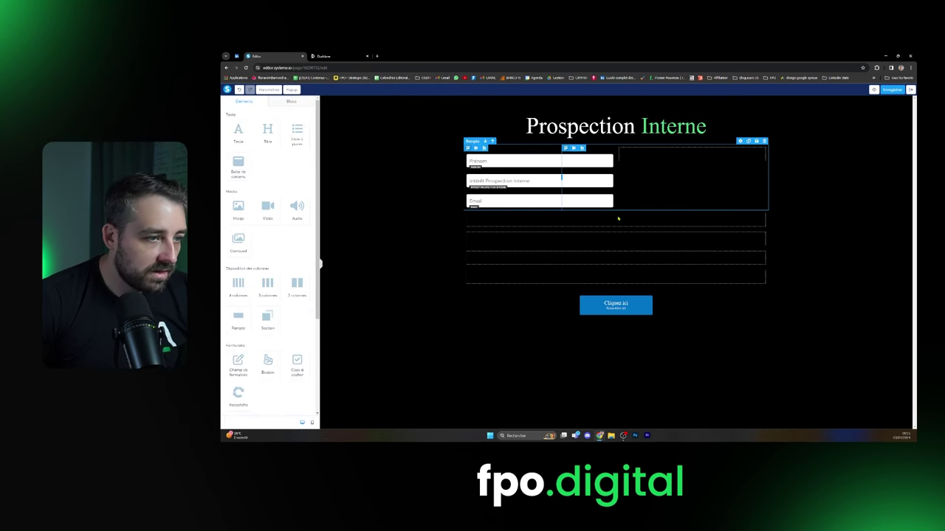
{"action": "left_click_drag", "start_coordinate": [616, 305], "coordinate": [552, 214]}
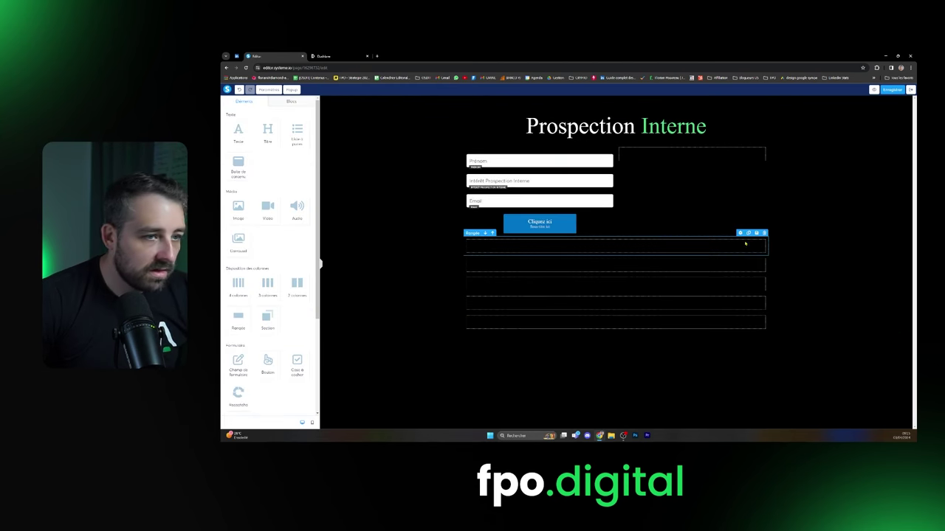
Delete the five empty rows below the form, and save the page before leaving the editor.
{"action": "left_click", "coordinate": [764, 234]}
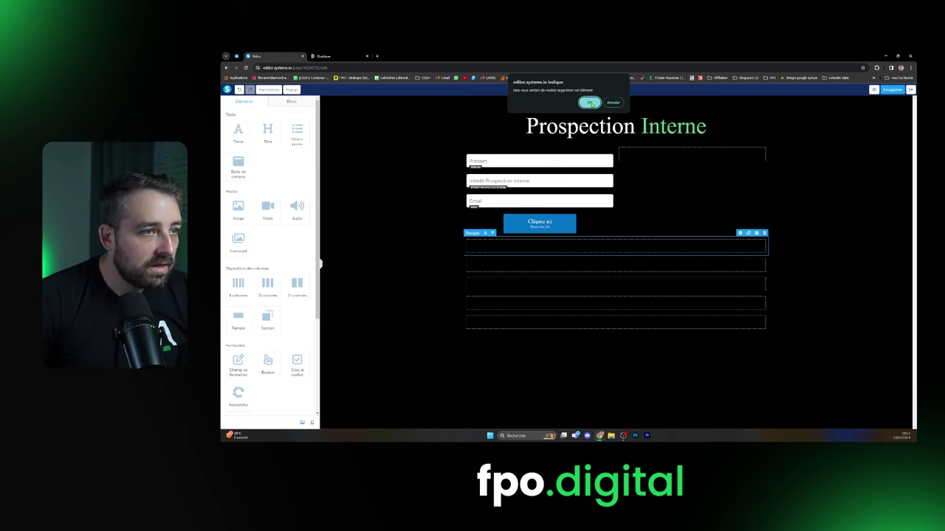
{"action": "left_click", "coordinate": [589, 102]}
{"action": "left_click", "coordinate": [764, 233]}
{"action": "left_click", "coordinate": [588, 102]}
{"action": "left_click", "coordinate": [764, 233]}
{"action": "left_click", "coordinate": [589, 102]}
{"action": "left_click", "coordinate": [764, 234]}
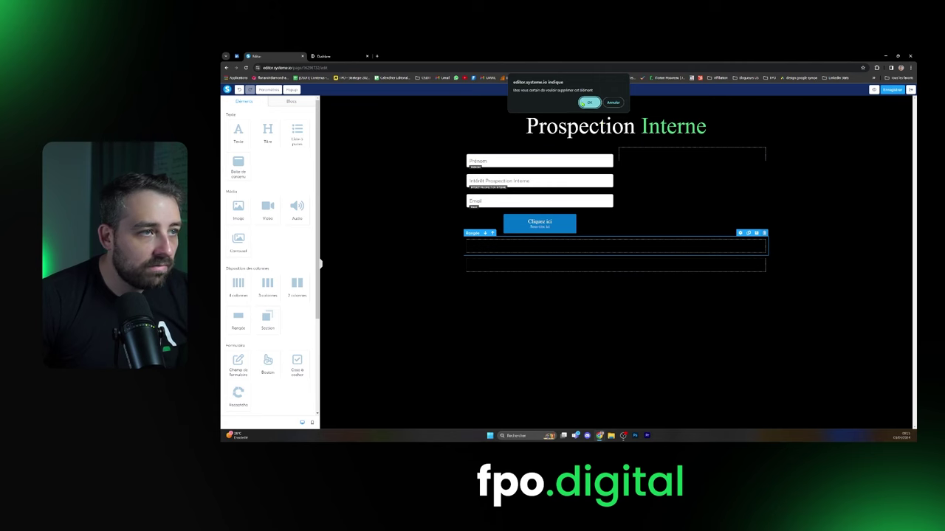
{"action": "left_click", "coordinate": [583, 104]}
{"action": "left_click", "coordinate": [764, 233]}
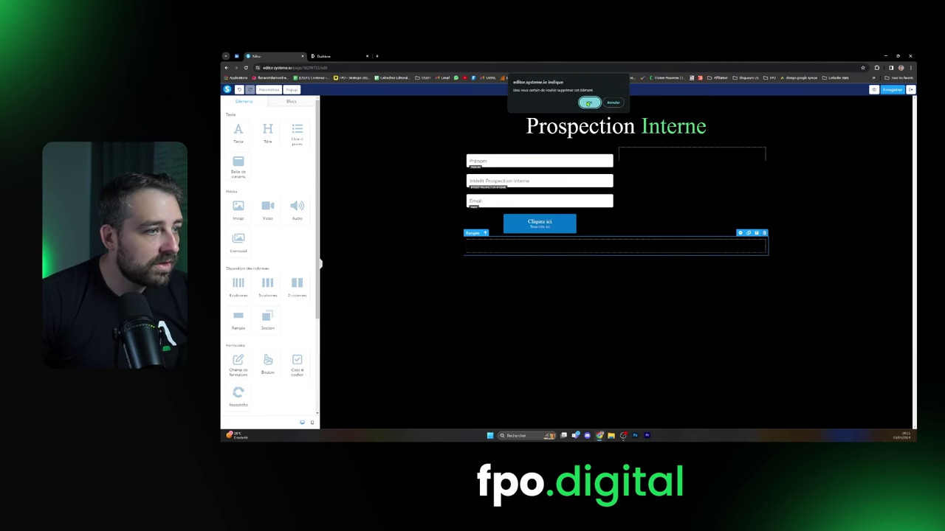
{"action": "left_click", "coordinate": [588, 102]}
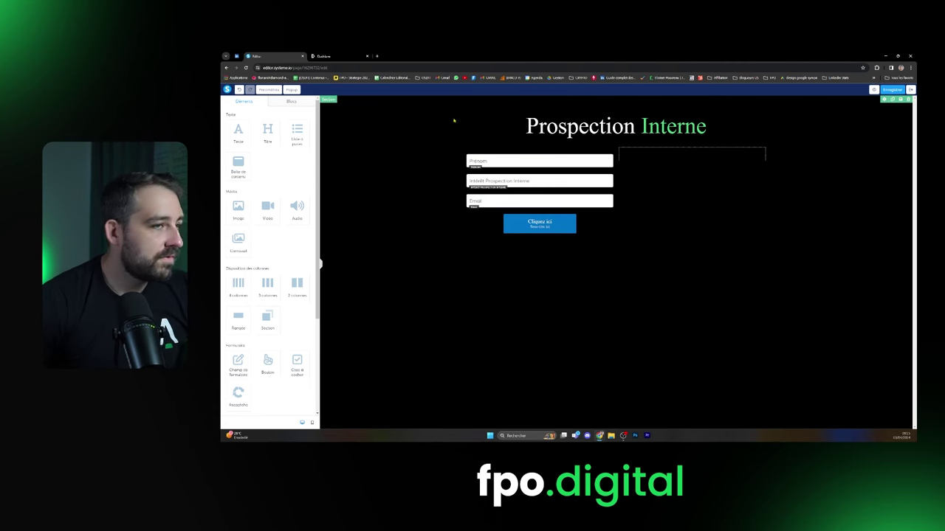
{"action": "left_click", "coordinate": [888, 90]}
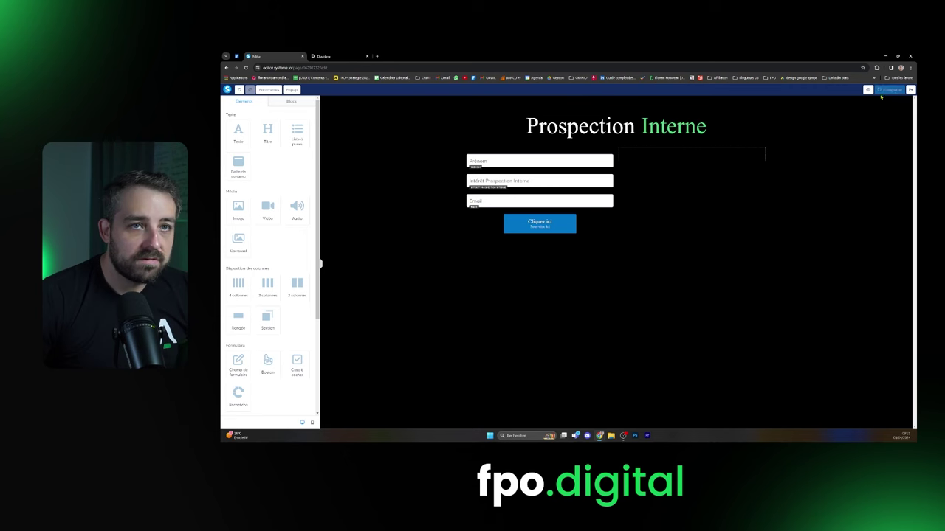
{"action": "left_click", "coordinate": [911, 89]}
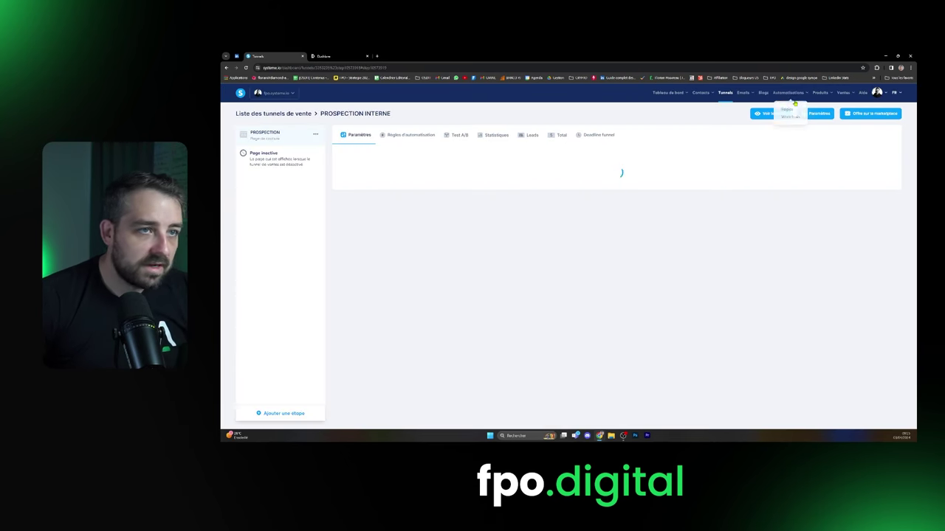
Open the invitation email of the PROSPECTION INTERNE campaign for editing.
{"action": "mouse_move", "coordinate": [742, 94]}
{"action": "left_click", "coordinate": [745, 116]}
{"action": "left_click", "coordinate": [279, 150]}
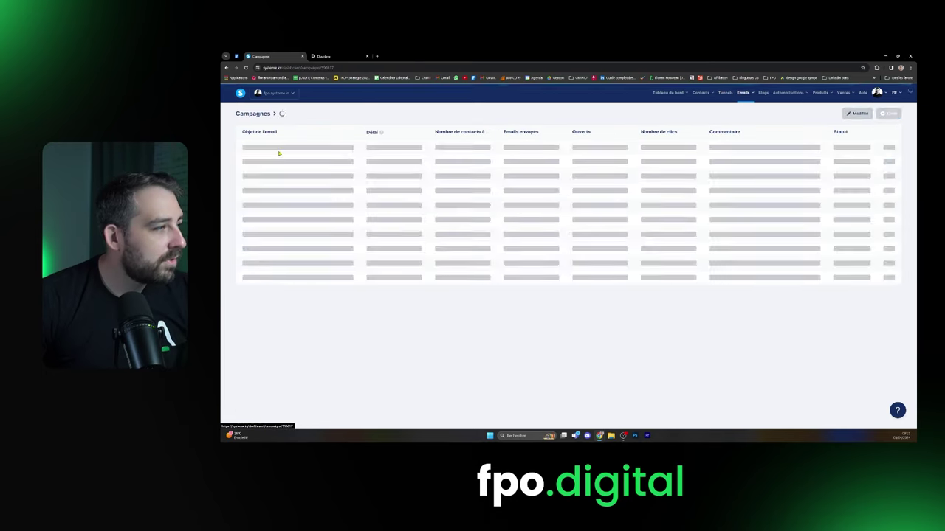
{"action": "left_click", "coordinate": [260, 151]}
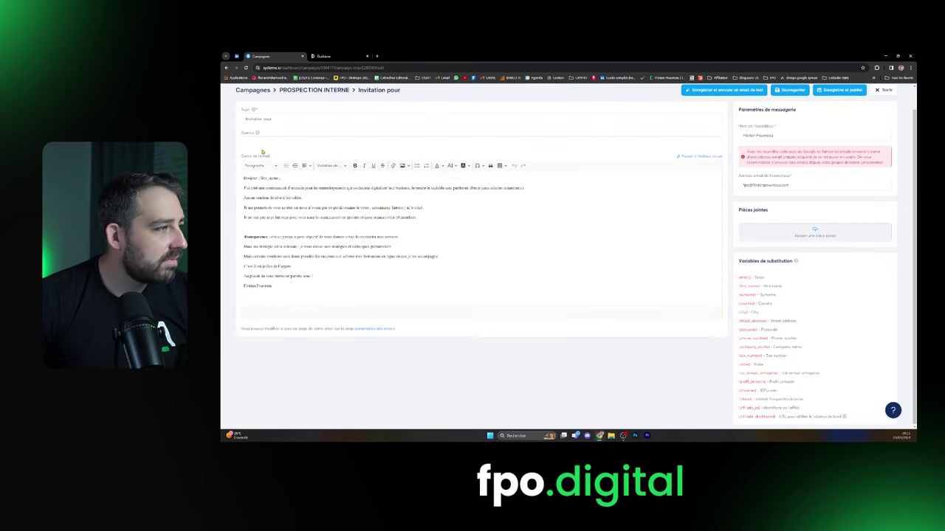
Complete the email subject as "Invitation personnelle pour {first_name}" using the first-name substitution variable.
{"action": "left_click", "coordinate": [289, 119]}
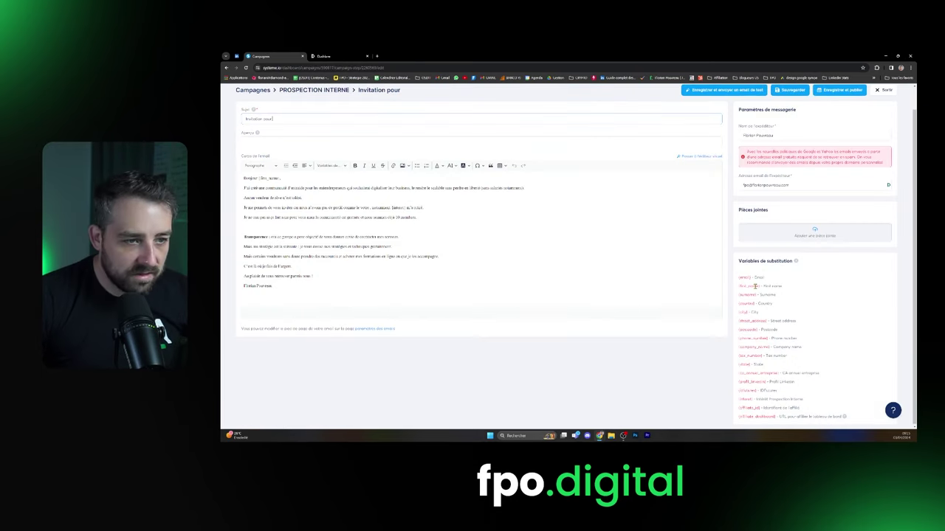
{"action": "left_click_drag", "start_coordinate": [758, 286], "coordinate": [736, 288]}
{"action": "key", "text": "ctrl+c"}
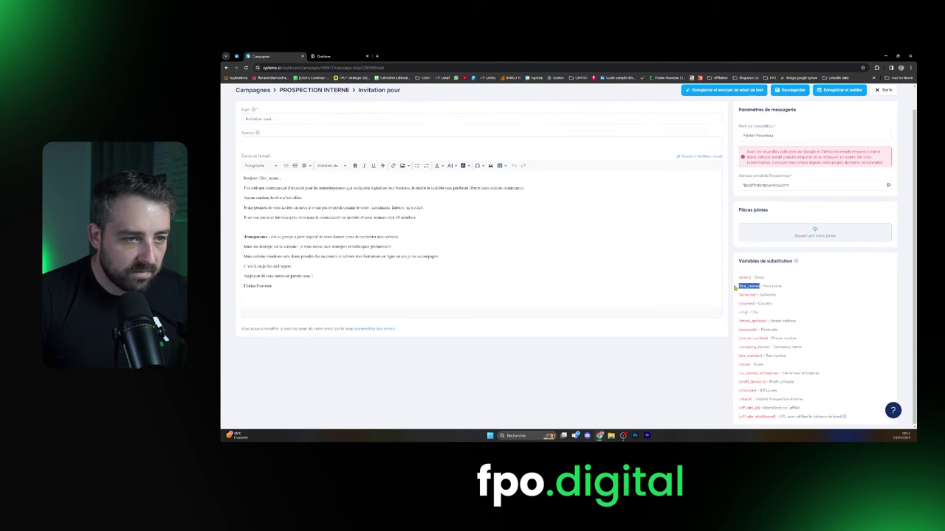
{"action": "left_click", "coordinate": [263, 119]}
{"action": "key", "text": "ctrl+v"}
{"action": "type", "text": "personnelle"}
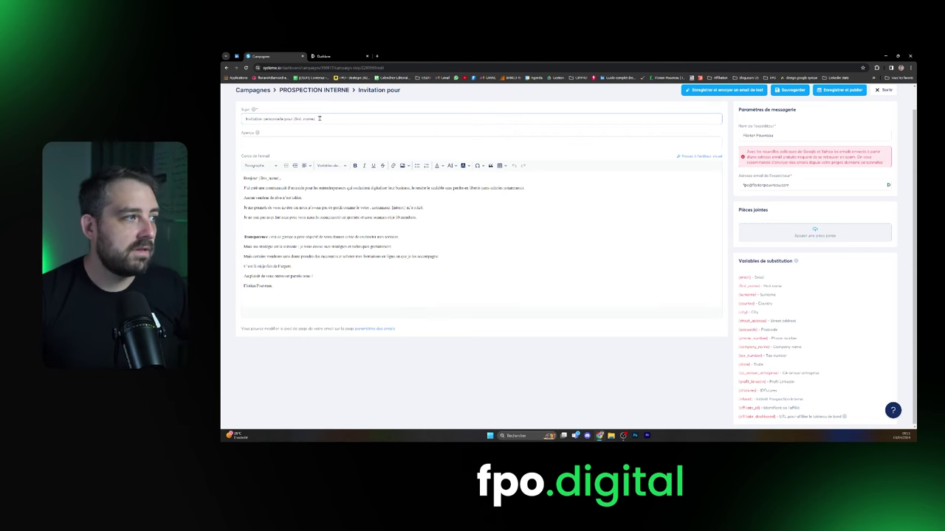
Copy the whole body text of the invitation email, and save the email.
{"action": "left_click_drag", "start_coordinate": [320, 118], "coordinate": [226, 112]}
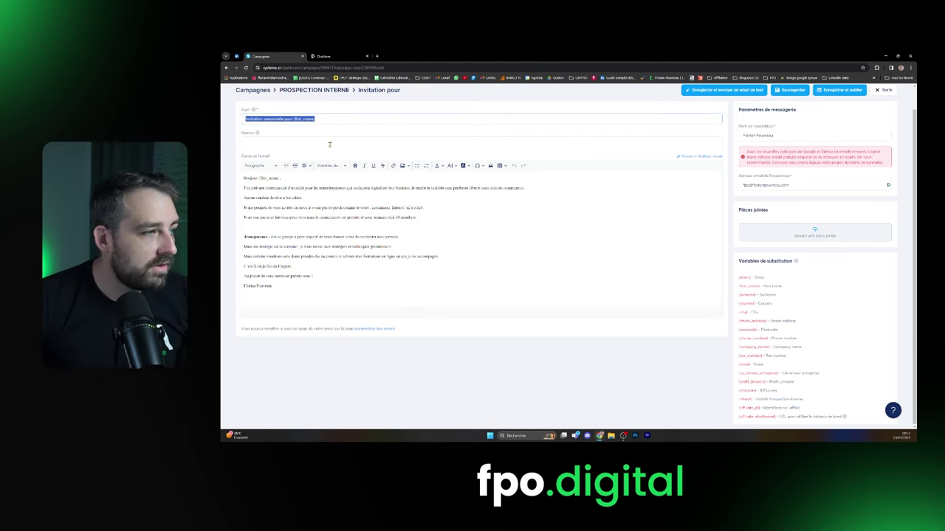
{"action": "left_click", "coordinate": [472, 270]}
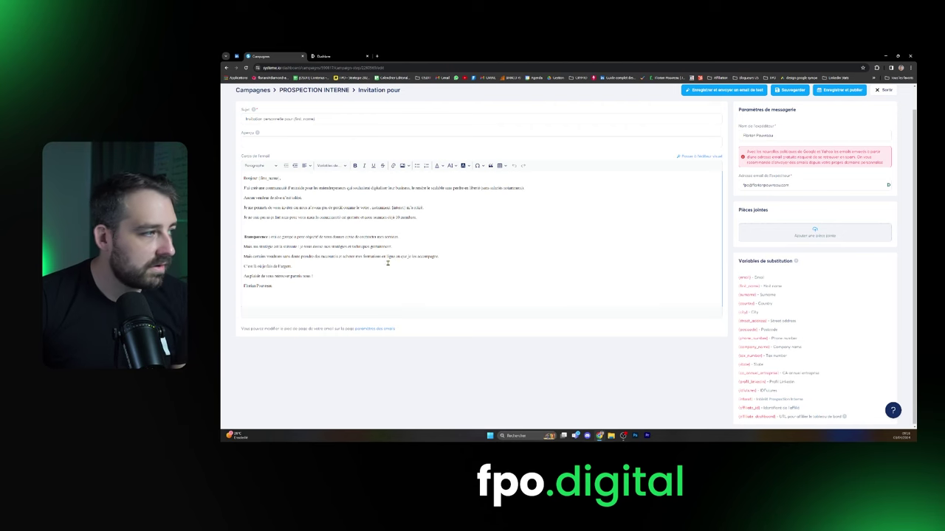
{"action": "left_click_drag", "start_coordinate": [294, 288], "coordinate": [226, 166]}
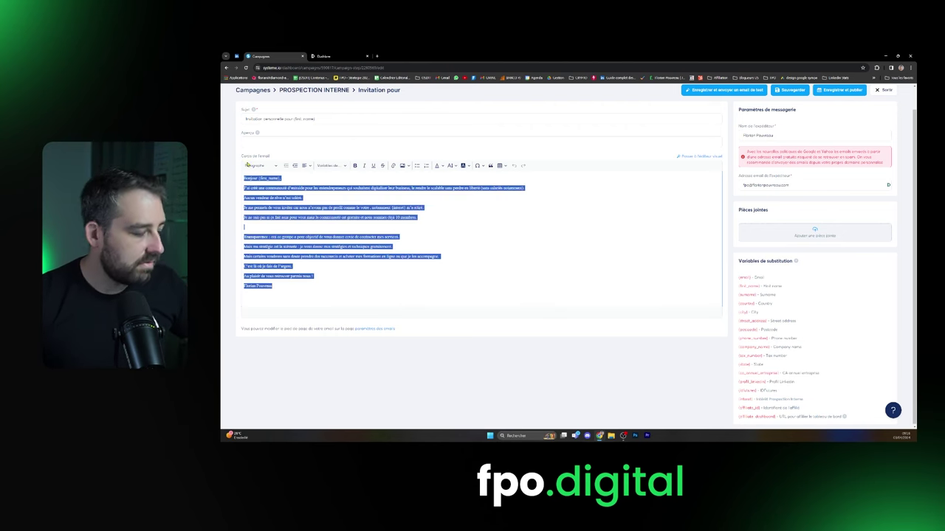
{"action": "left_click", "coordinate": [318, 55]}
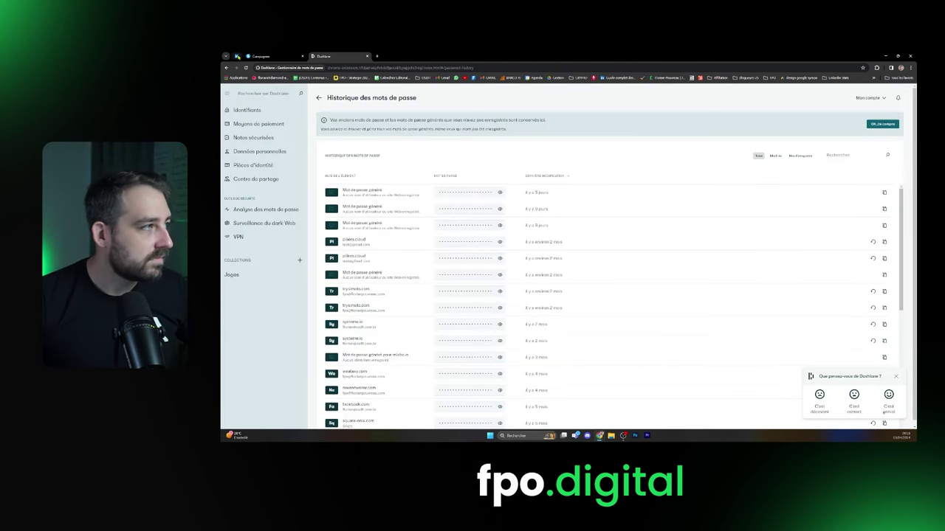
{"action": "left_click", "coordinate": [256, 56]}
{"action": "left_click", "coordinate": [803, 90]}
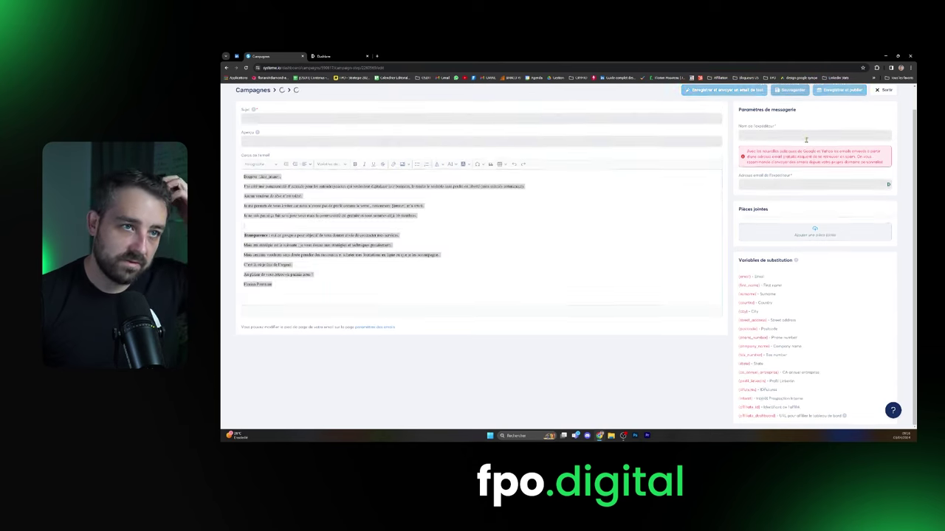
{"action": "scroll", "coordinate": [731, 111], "scroll_direction": "up", "scroll_amount": 2}
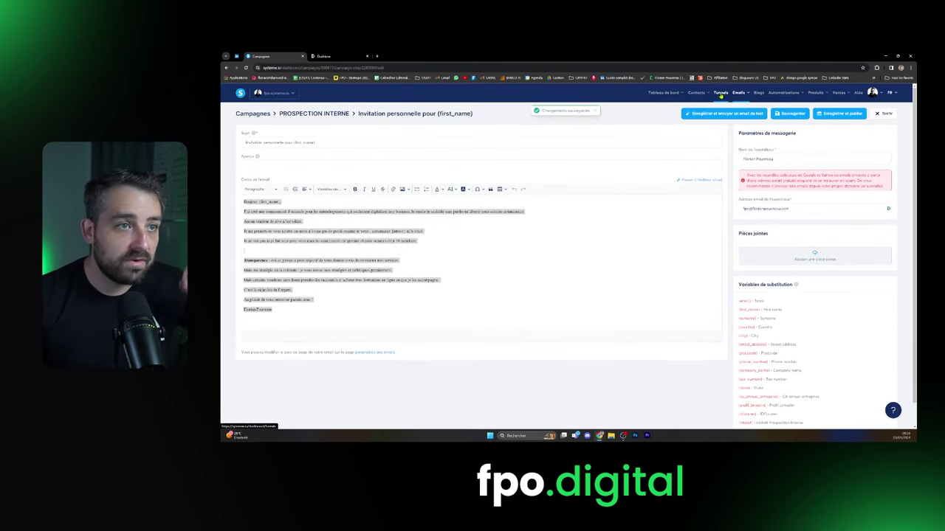
Return to the PROSPECTION INTERNE funnel and open its capture page for editing.
{"action": "left_click", "coordinate": [722, 94]}
{"action": "left_click", "coordinate": [270, 160]}
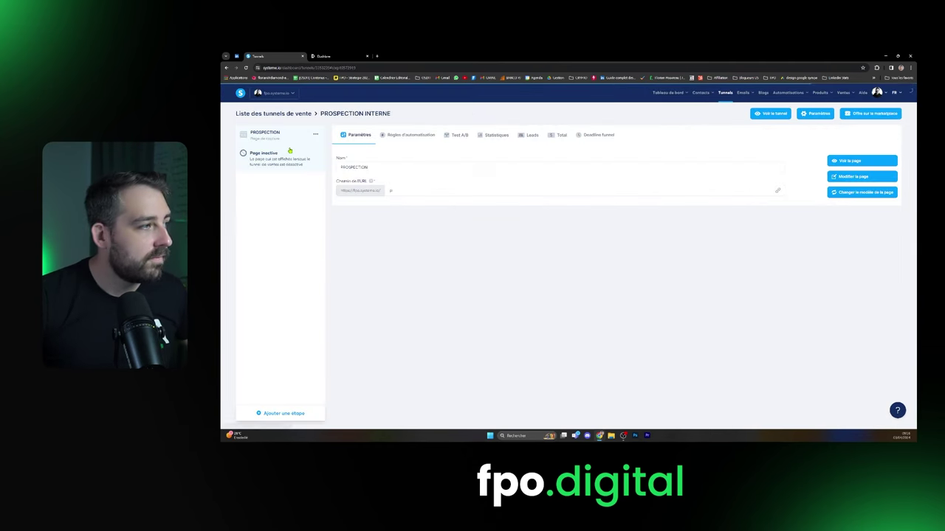
{"action": "left_click", "coordinate": [872, 176]}
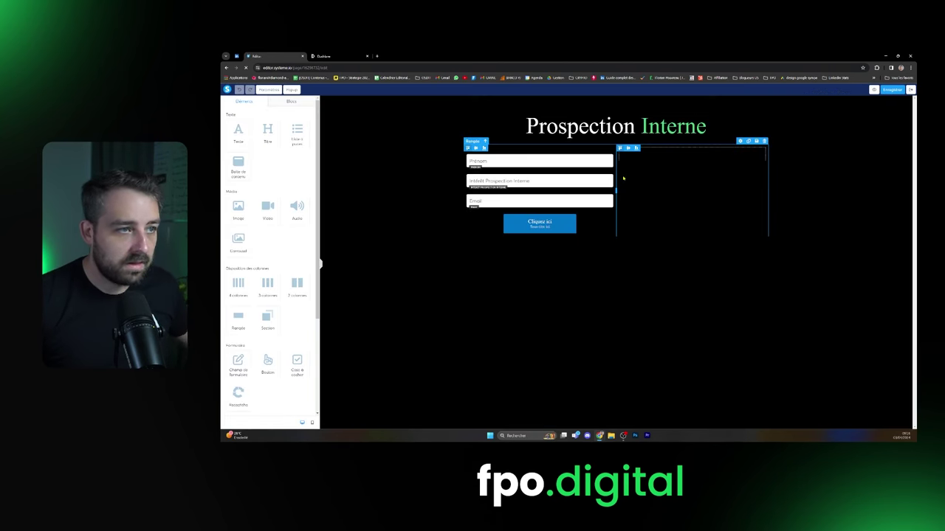
Add a text element in the empty second column beside the form, and replace its placeholder with the copied email body.
{"action": "left_click", "coordinate": [643, 157]}
{"action": "left_click", "coordinate": [386, 175]}
{"action": "left_click_drag", "start_coordinate": [240, 137], "coordinate": [687, 176]}
{"action": "left_click", "coordinate": [764, 188]}
{"action": "key", "text": "ctrl+a"}
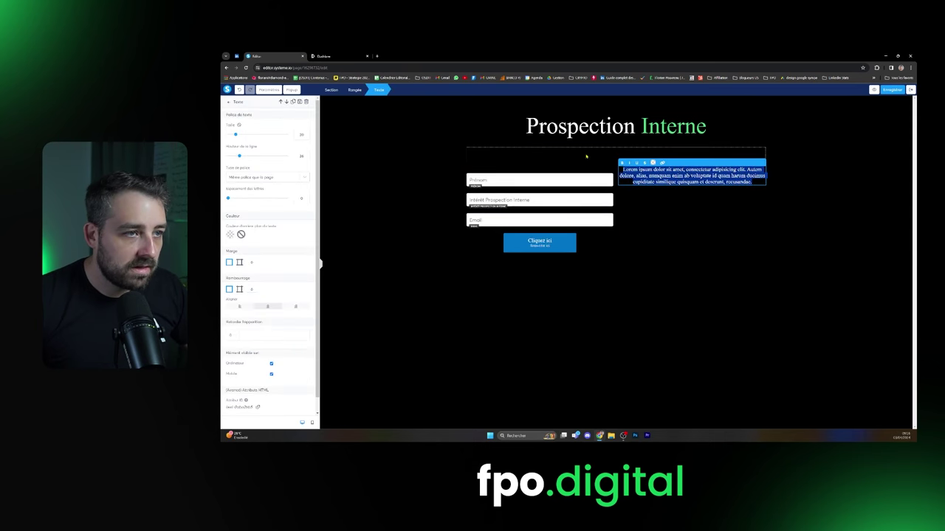
{"action": "key", "text": "ctrl+v"}
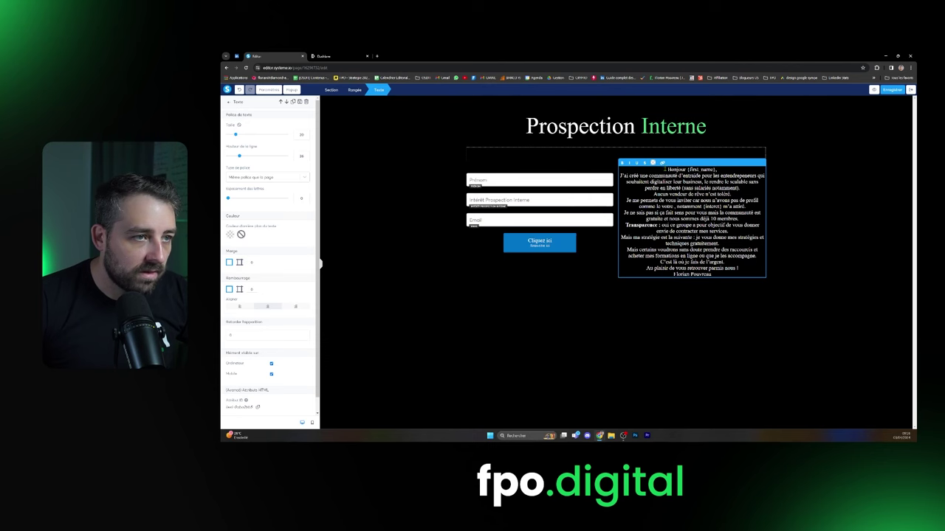
Set the font of the pasted email text to the Google font Poppins.
{"action": "left_click_drag", "start_coordinate": [666, 169], "coordinate": [733, 270]}
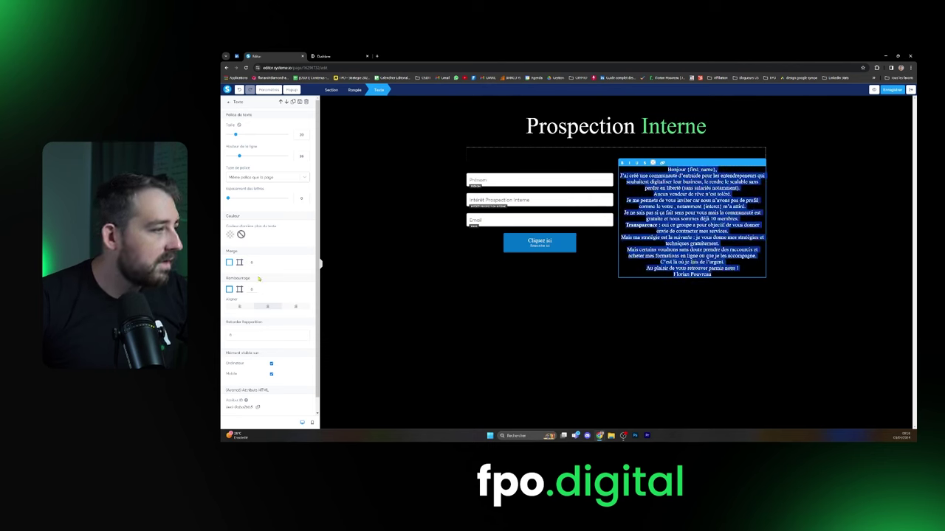
{"action": "left_click", "coordinate": [265, 177]}
{"action": "left_click", "coordinate": [250, 200]}
{"action": "left_click", "coordinate": [245, 191]}
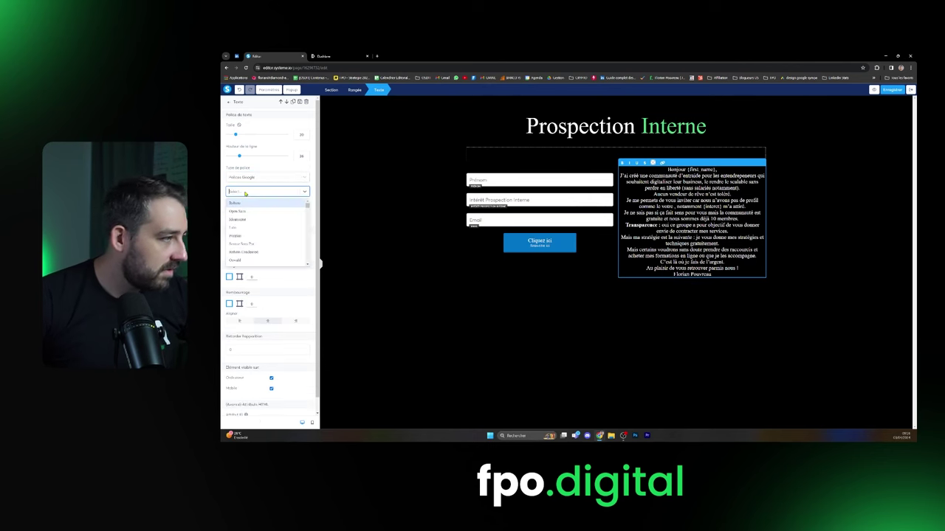
{"action": "type", "text": "poppin"}
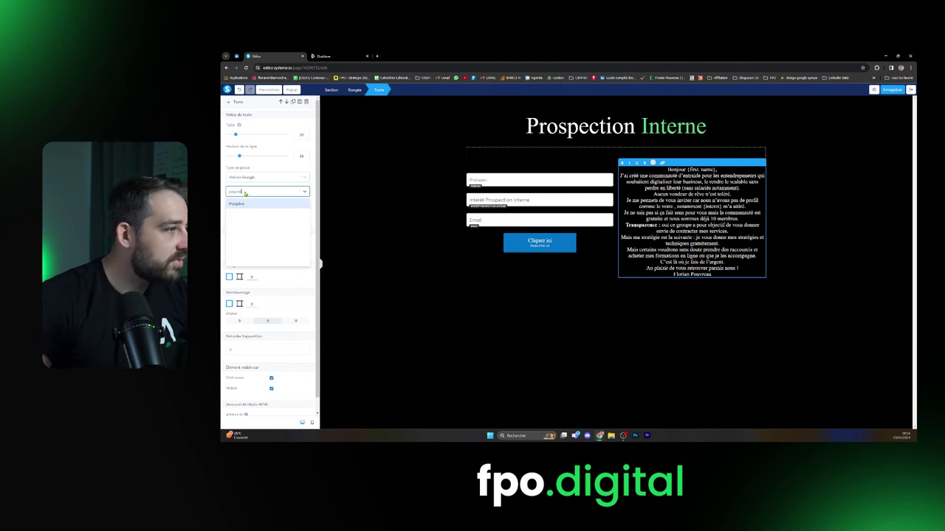
{"action": "left_click", "coordinate": [253, 204]}
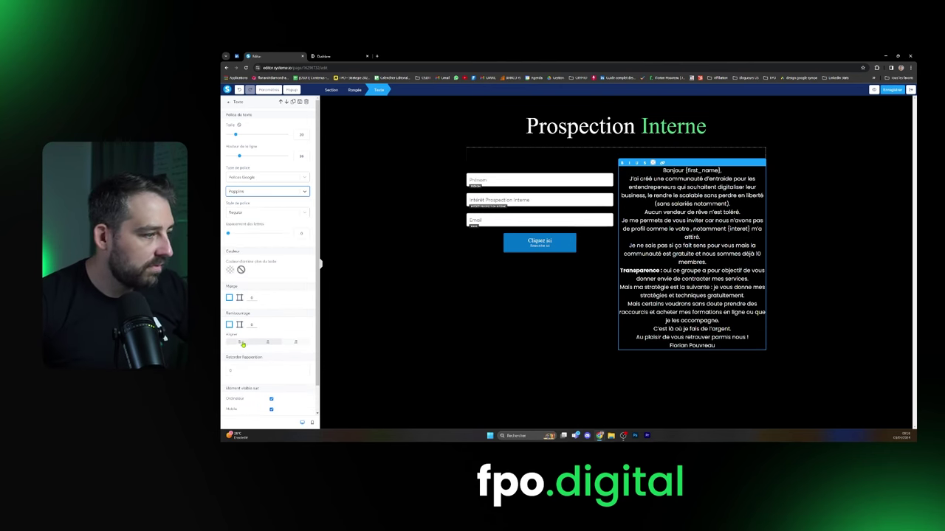
Left-align the email text and reduce its font size to 15.
{"action": "left_click", "coordinate": [305, 140]}
{"action": "left_click", "coordinate": [306, 140]}
{"action": "left_click", "coordinate": [306, 140]}
{"action": "left_click", "coordinate": [306, 141]}
{"action": "left_click", "coordinate": [306, 140]}
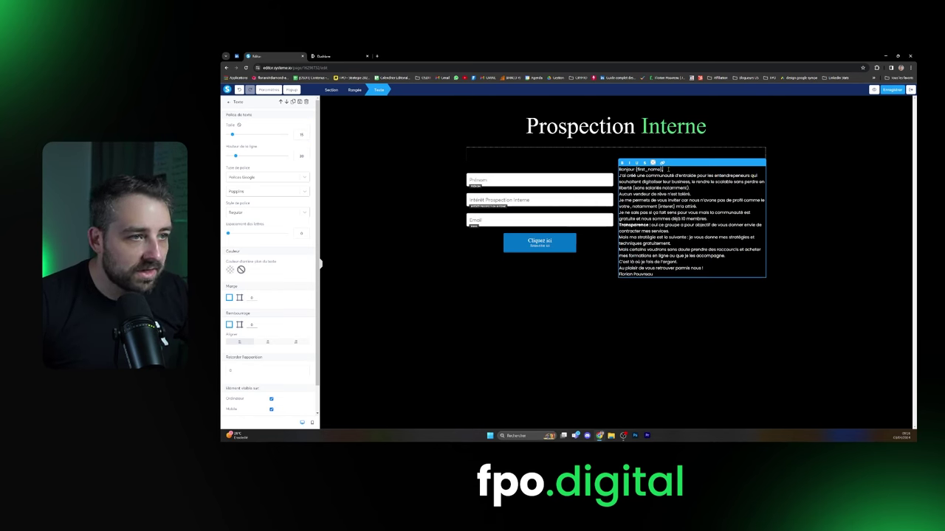
Colour the {first_name} variable in the greeting with the saved green.
{"action": "left_click_drag", "start_coordinate": [662, 170], "coordinate": [635, 169]}
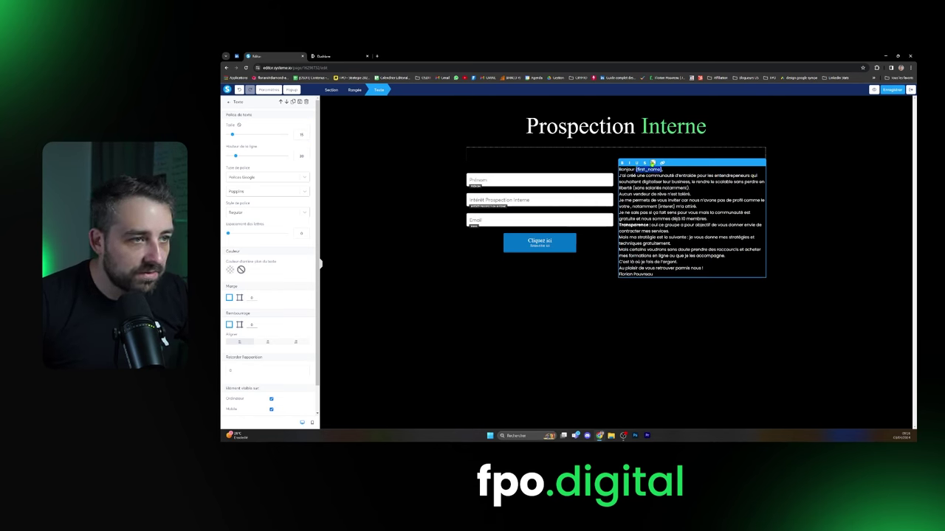
{"action": "left_click", "coordinate": [653, 162]}
{"action": "left_click", "coordinate": [679, 210]}
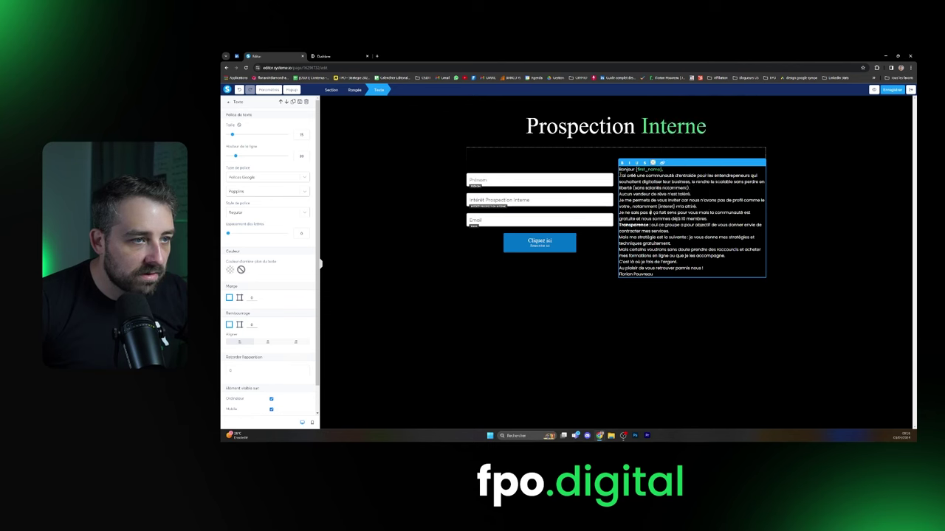
Insert blank lines between the paragraphs from the greeting down to the sentence containing the {interet} variable.
{"action": "key", "text": "Return"}
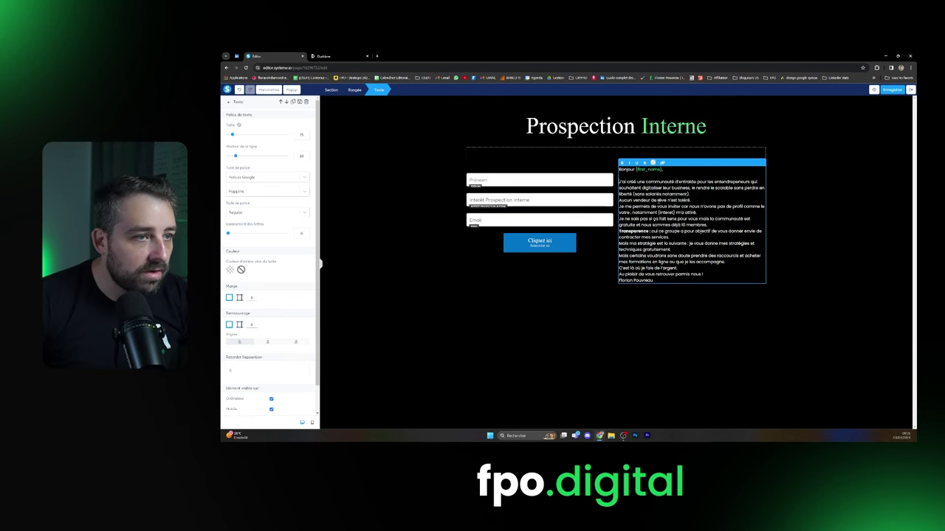
{"action": "key", "text": "Return"}
{"action": "left_click", "coordinate": [700, 207]}
{"action": "key", "text": "Return"}
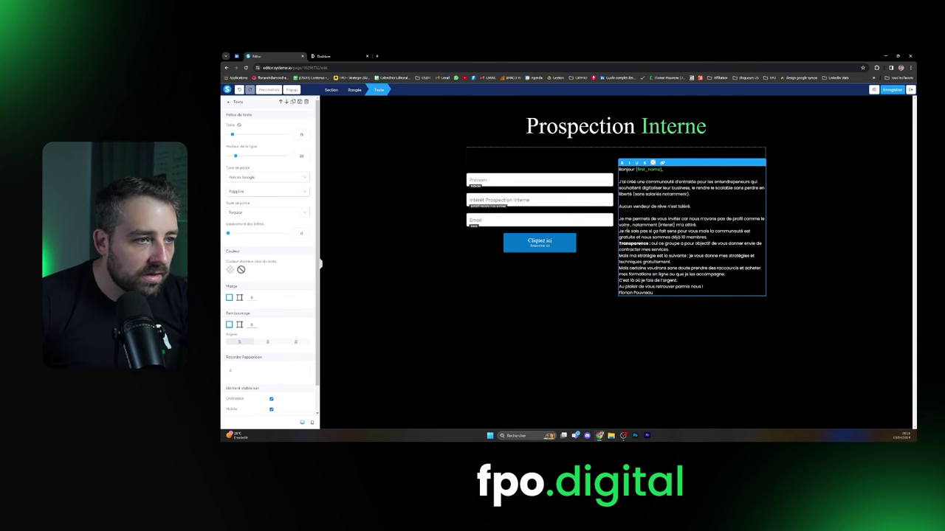
{"action": "left_click", "coordinate": [704, 224]}
{"action": "key", "text": "Return"}
Colour the {interet} variable in the email text with the same saved green.
{"action": "double_click", "coordinate": [665, 224]}
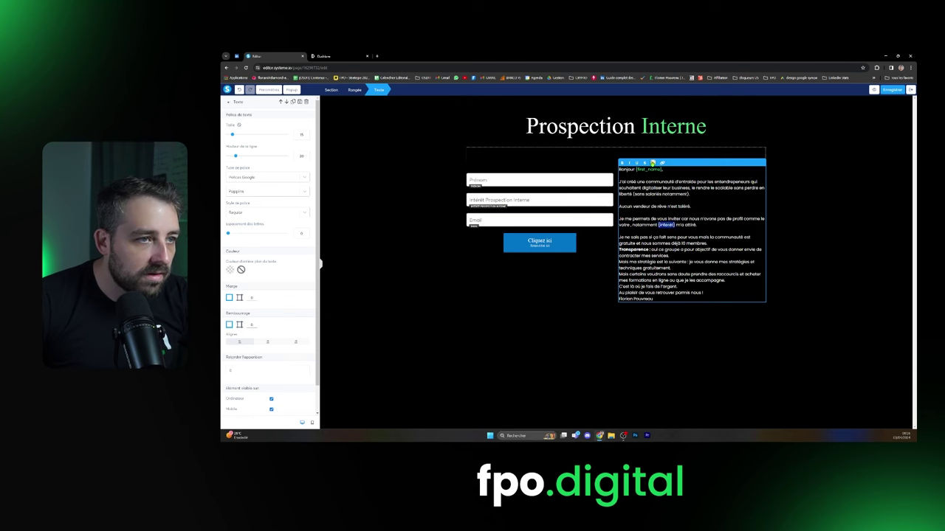
{"action": "left_click", "coordinate": [652, 162]}
{"action": "left_click", "coordinate": [677, 209]}
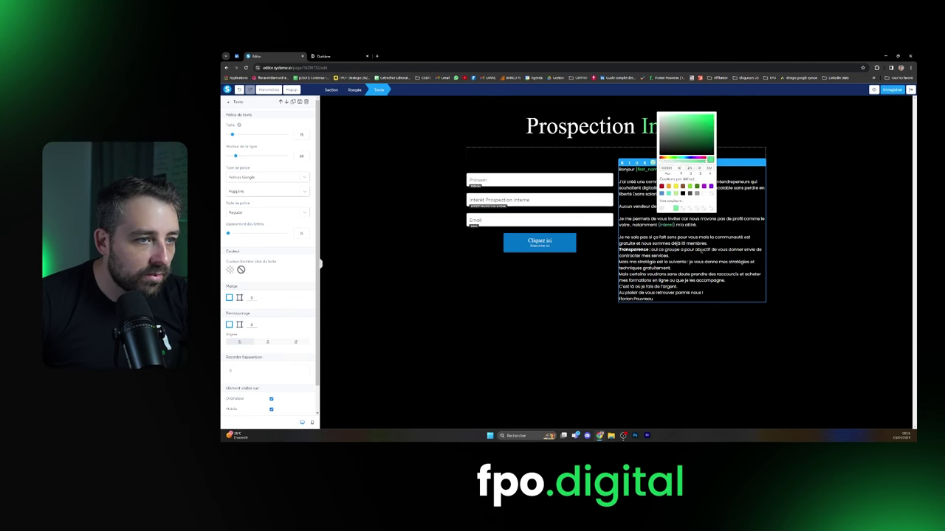
Insert blank lines between the remaining paragraphs, from "Transparence" down to the closing "Au plaisir de vous retrouver parmis nous !".
{"action": "left_click", "coordinate": [713, 244]}
{"action": "key", "text": "Return"}
{"action": "key", "text": "Return"}
{"action": "left_click", "coordinate": [697, 280]}
{"action": "key", "text": "Return"}
{"action": "left_click", "coordinate": [732, 299]}
{"action": "key", "text": "Return"}
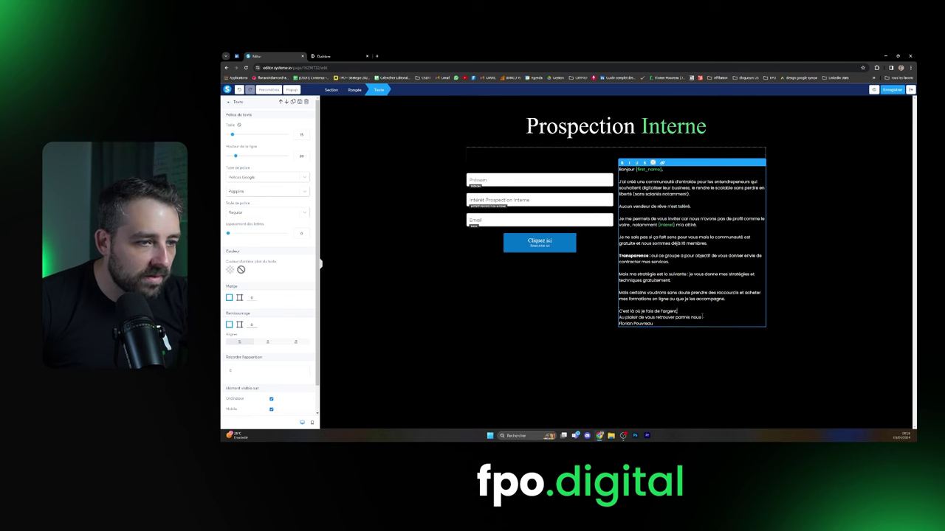
{"action": "key", "text": "Return"}
Delete the empty row between the Prospection Interne title and the form.
{"action": "left_click", "coordinate": [563, 306]}
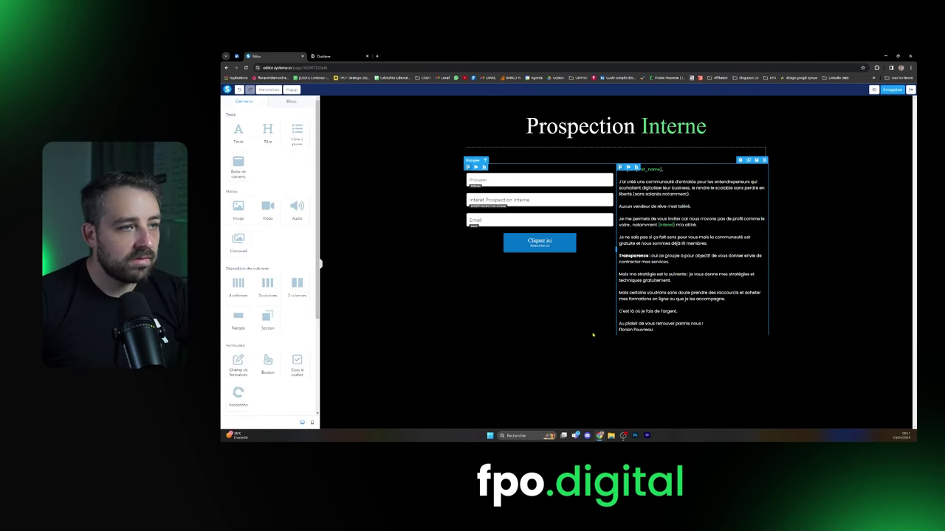
{"action": "left_click", "coordinate": [765, 140]}
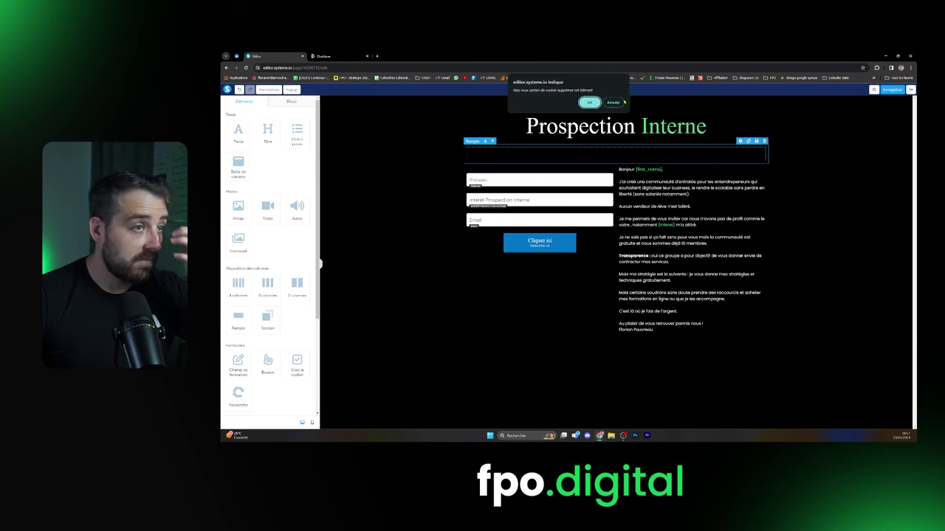
{"action": "left_click", "coordinate": [592, 100]}
Set the form button's redirection after registration to "Pas de redirection".
{"action": "left_click", "coordinate": [525, 231]}
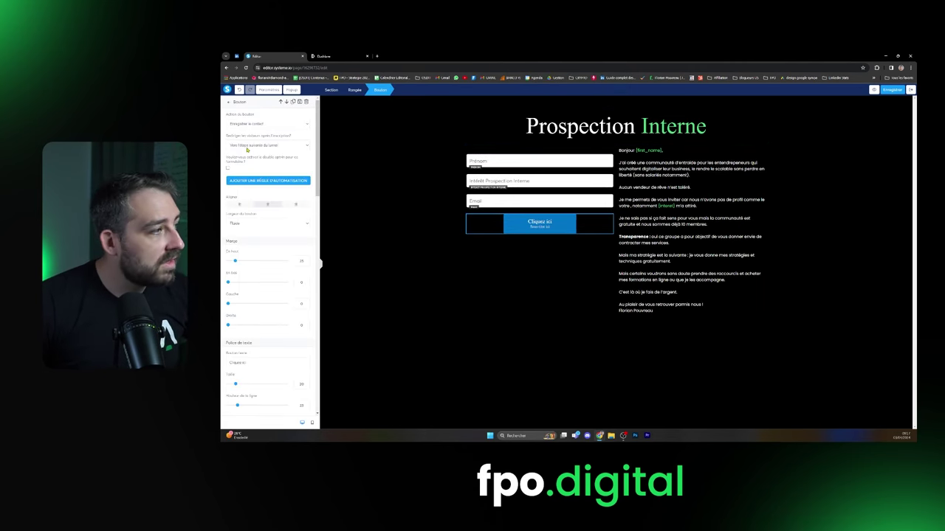
{"action": "left_click", "coordinate": [250, 146]}
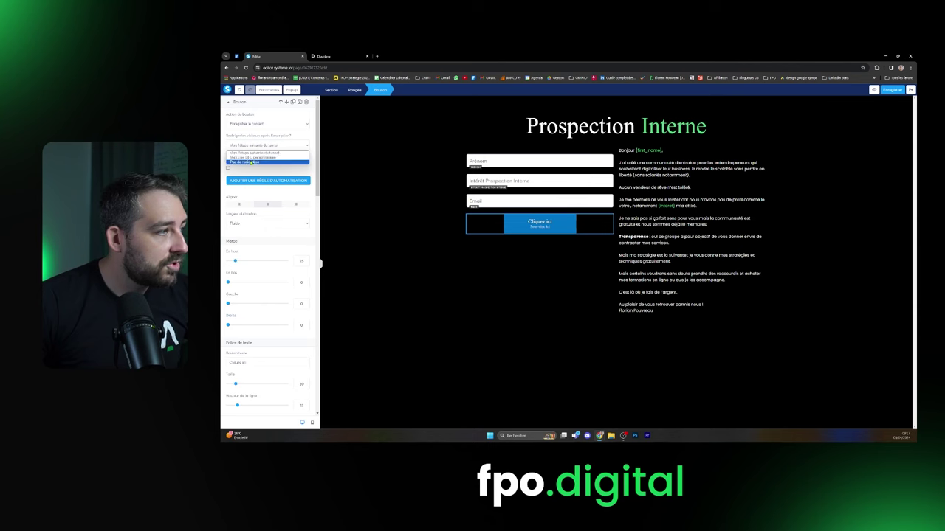
{"action": "left_click", "coordinate": [250, 162]}
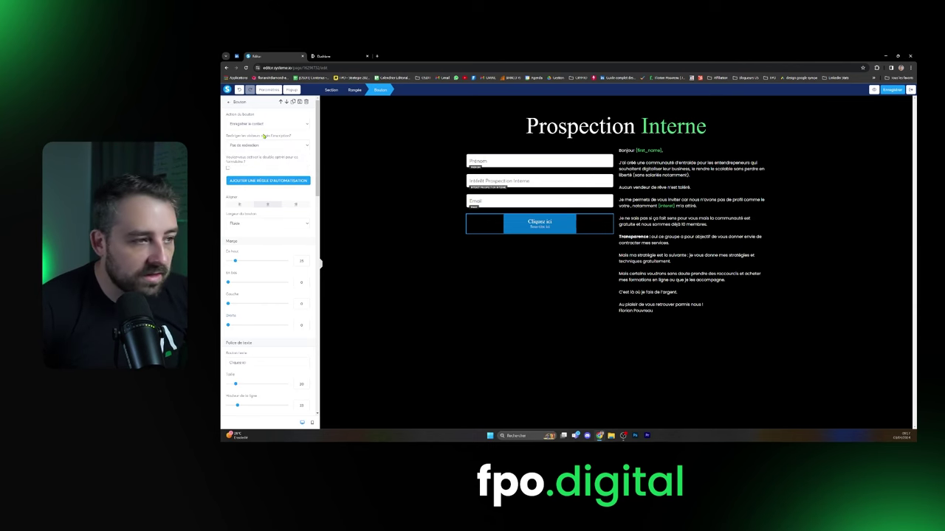
Change the form button's main text to "Envoyer la campagne de prospection".
{"action": "triple_click", "coordinate": [243, 362]}
{"action": "type", "text": "Envoyer"}
{"action": "key", "text": "BackSpace"}
{"action": "key", "text": "BackSpace"}
{"action": "key", "text": "BackSpace"}
{"action": "type", "text": "yer la campagne"}
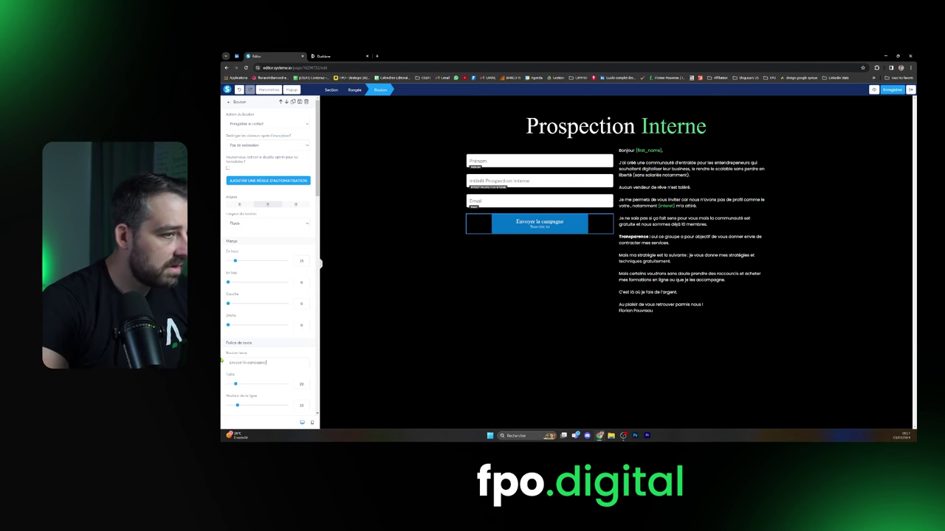
{"action": "type", "text": " de prospection"}
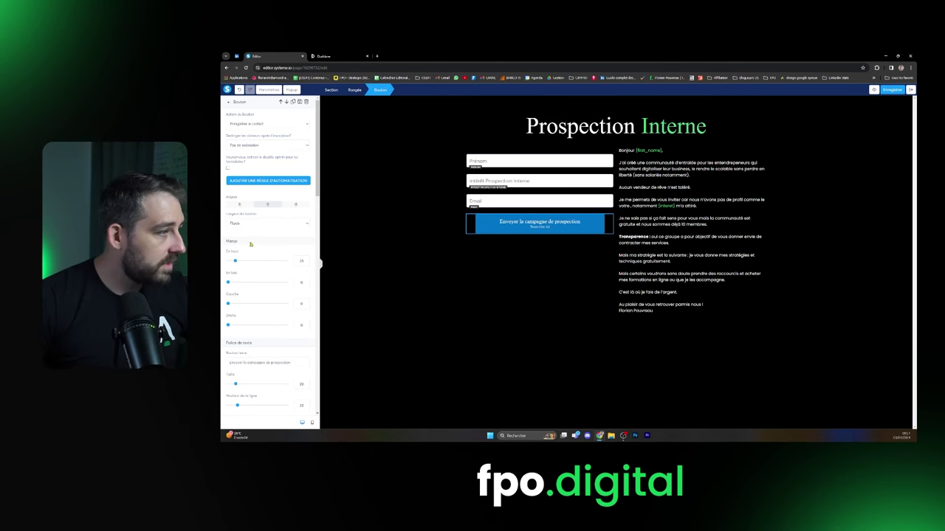
Remove the secondary text under the form button's label.
{"action": "scroll", "coordinate": [254, 310], "scroll_direction": "down", "scroll_amount": 2}
{"action": "left_click_drag", "start_coordinate": [258, 367], "coordinate": [220, 362]}
{"action": "key", "text": "BackSpace"}
{"action": "left_click", "coordinate": [502, 319]}
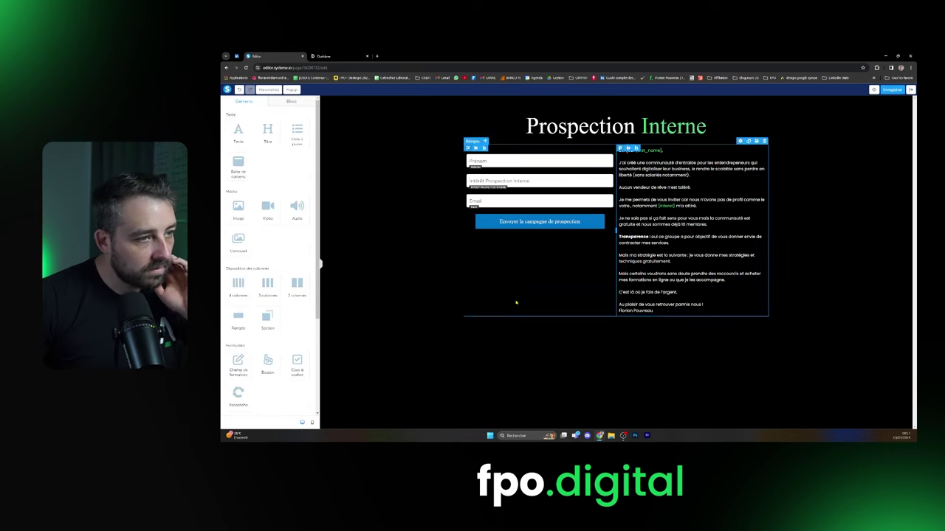
Set the form button's text to the Google font Poppins and reduce its size to 17.
{"action": "left_click", "coordinate": [594, 227]}
{"action": "scroll", "coordinate": [240, 268], "scroll_direction": "down", "scroll_amount": 4}
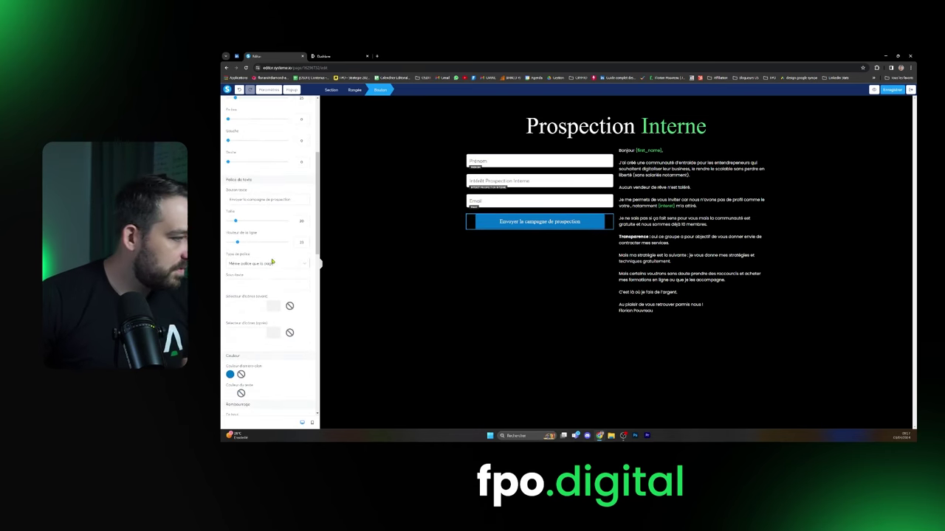
{"action": "left_click", "coordinate": [254, 265]}
{"action": "left_click", "coordinate": [242, 294]}
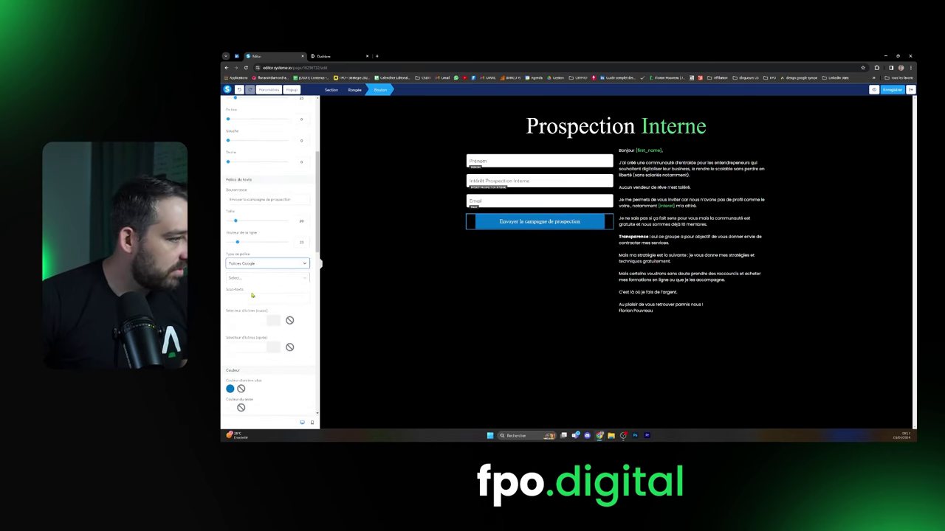
{"action": "left_click", "coordinate": [248, 278]}
{"action": "left_click", "coordinate": [237, 323]}
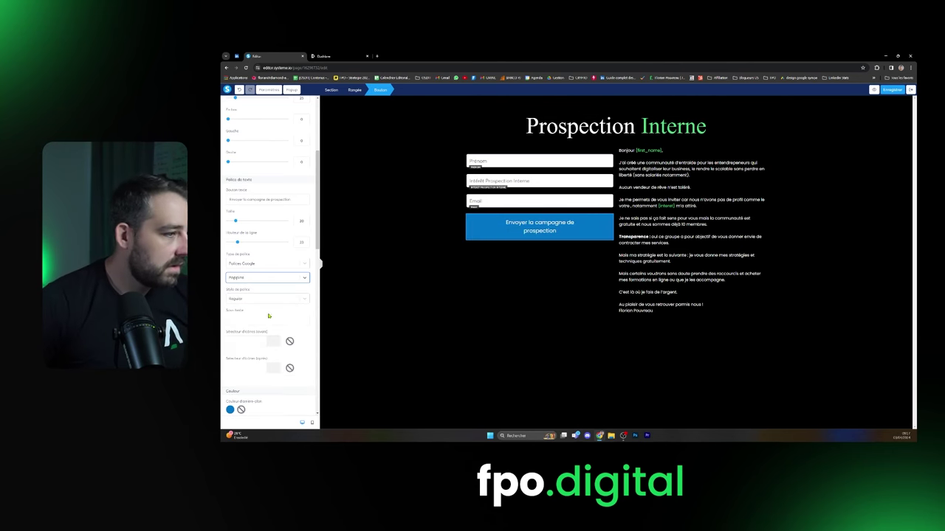
{"action": "left_click", "coordinate": [307, 223]}
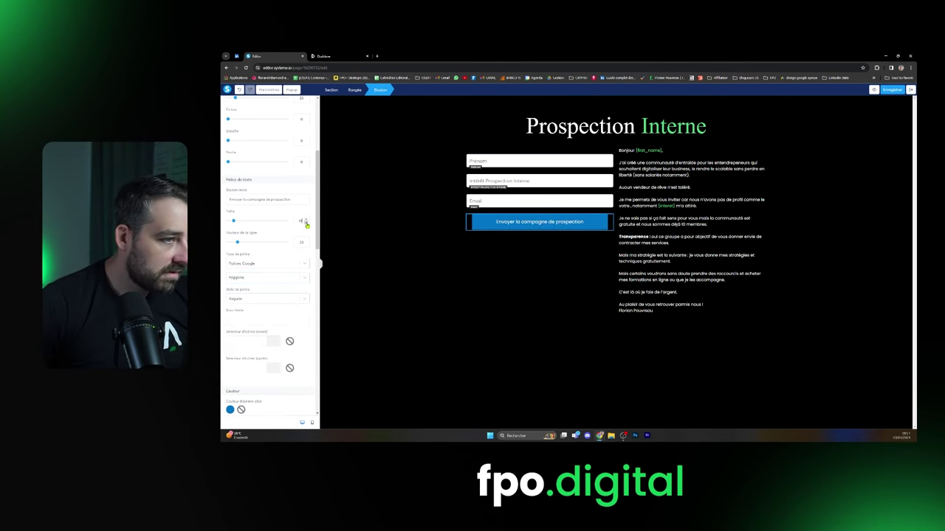
Give the form button black text and the saved light green as its background colour.
{"action": "scroll", "coordinate": [306, 223], "scroll_direction": "down", "scroll_amount": 1}
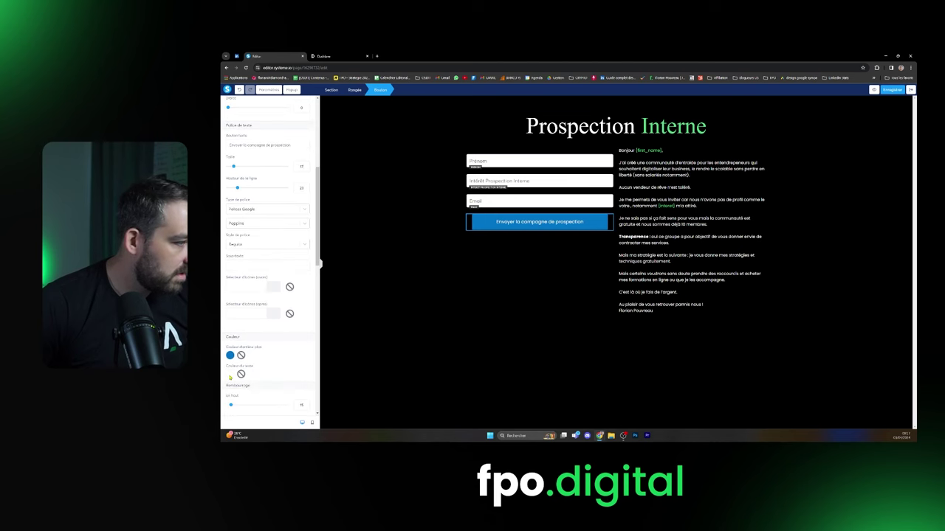
{"action": "left_click", "coordinate": [231, 376]}
{"action": "left_click", "coordinate": [273, 405]}
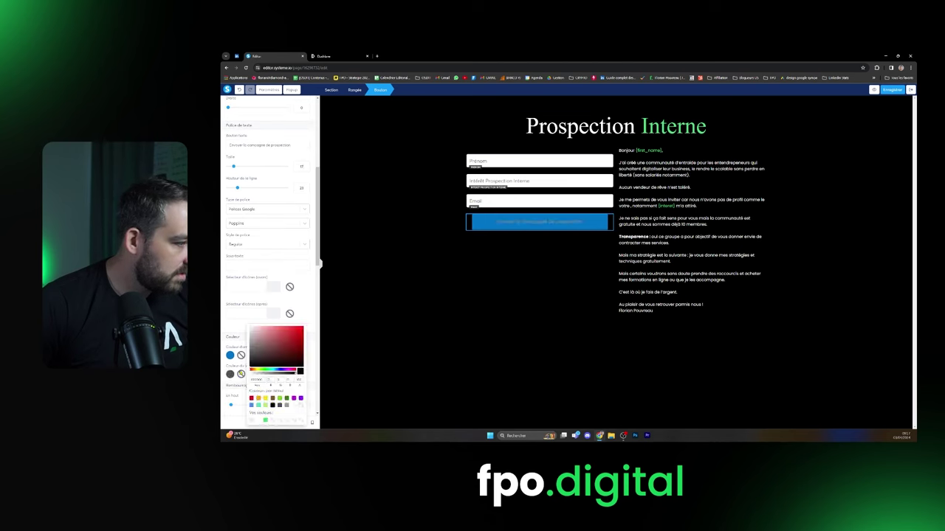
{"action": "left_click", "coordinate": [241, 364]}
{"action": "left_click", "coordinate": [234, 358]}
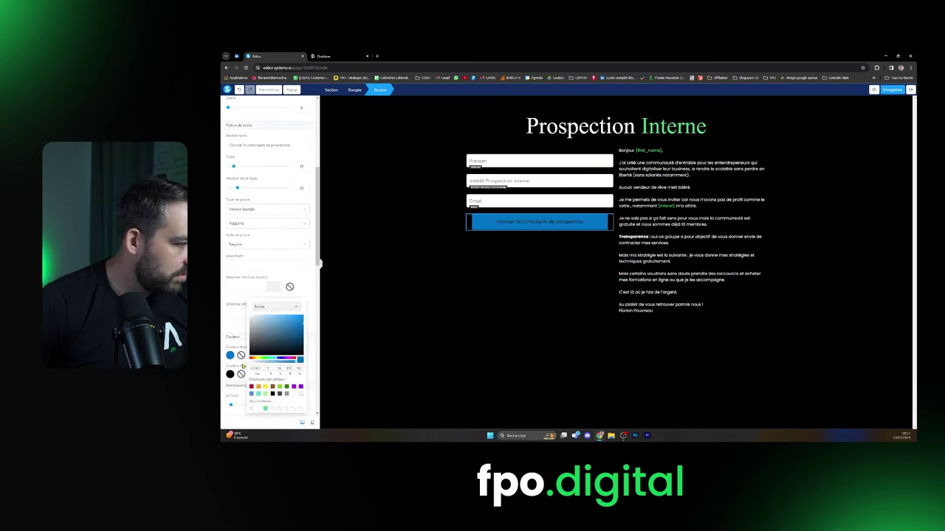
{"action": "left_click", "coordinate": [265, 409]}
{"action": "scroll", "coordinate": [264, 295], "scroll_direction": "down", "scroll_amount": 5}
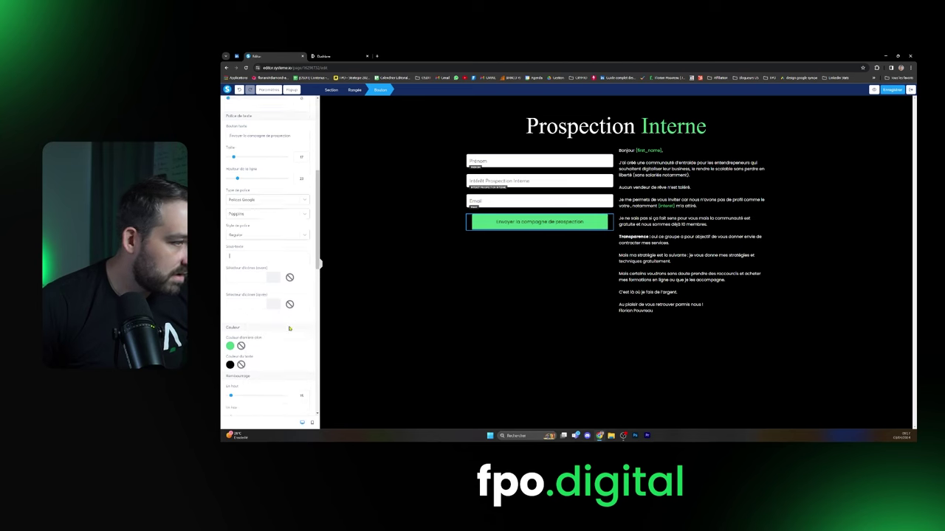
Set the form button's Poppins font style to bold.
{"action": "scroll", "coordinate": [263, 254], "scroll_direction": "up", "scroll_amount": 4}
{"action": "left_click", "coordinate": [262, 190]}
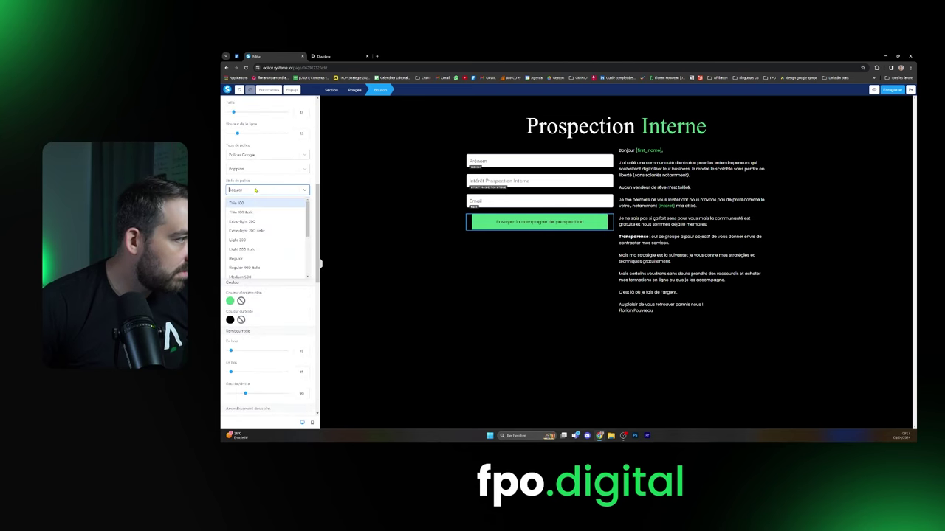
{"action": "scroll", "coordinate": [250, 262], "scroll_direction": "down", "scroll_amount": 2}
{"action": "left_click", "coordinate": [248, 262]}
{"action": "scroll", "coordinate": [300, 303], "scroll_direction": "down", "scroll_amount": 8}
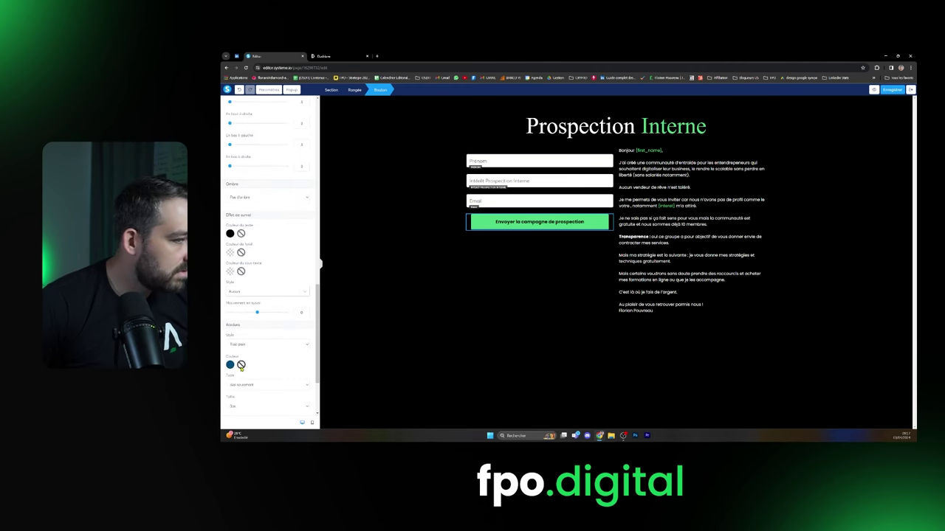
{"action": "left_click", "coordinate": [450, 307]}
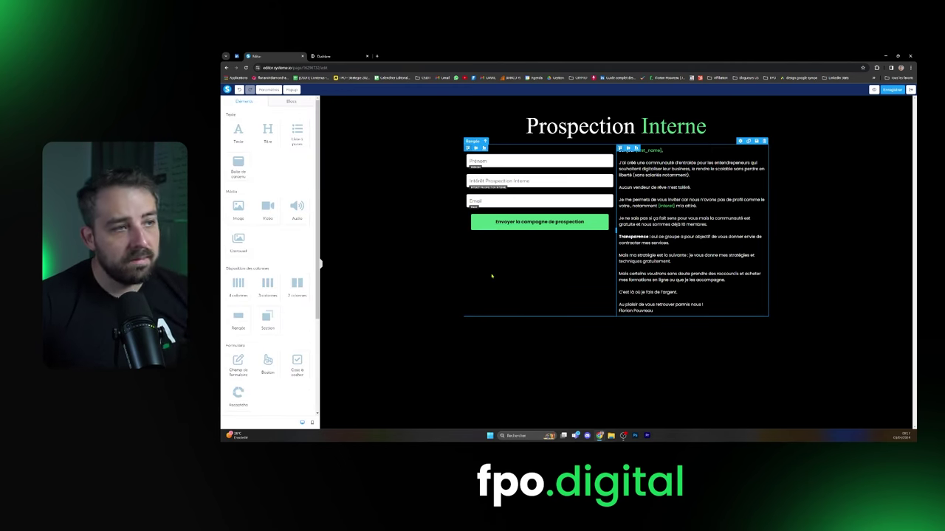
Set the Prénom field's background colour to grey and its text colour to black.
{"action": "left_click", "coordinate": [518, 160]}
{"action": "key", "text": "Escape"}
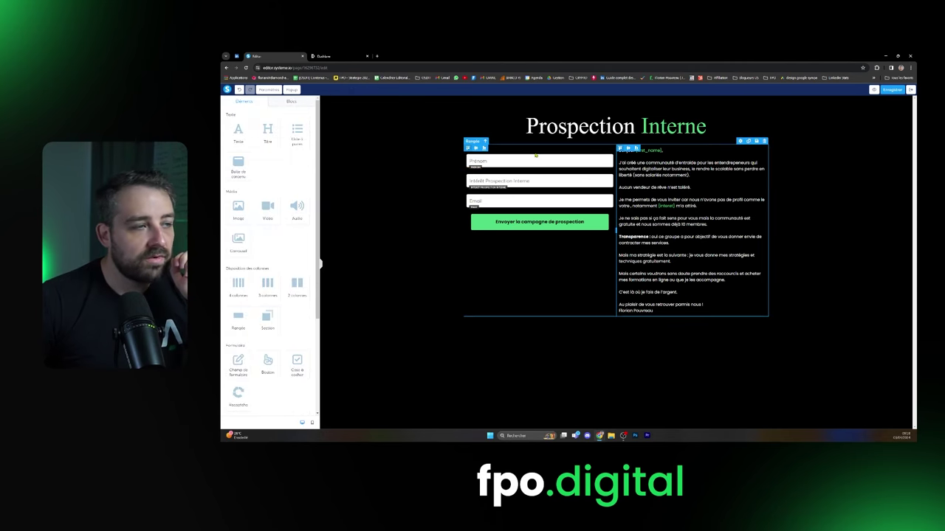
{"action": "left_click", "coordinate": [528, 161]}
{"action": "key", "text": "Escape"}
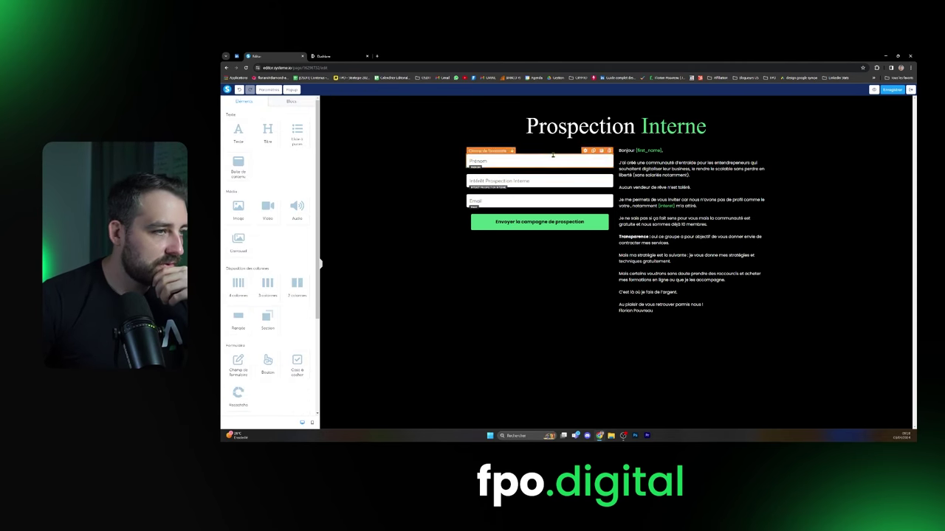
{"action": "left_click", "coordinate": [491, 161]}
{"action": "scroll", "coordinate": [254, 248], "scroll_direction": "down", "scroll_amount": 3}
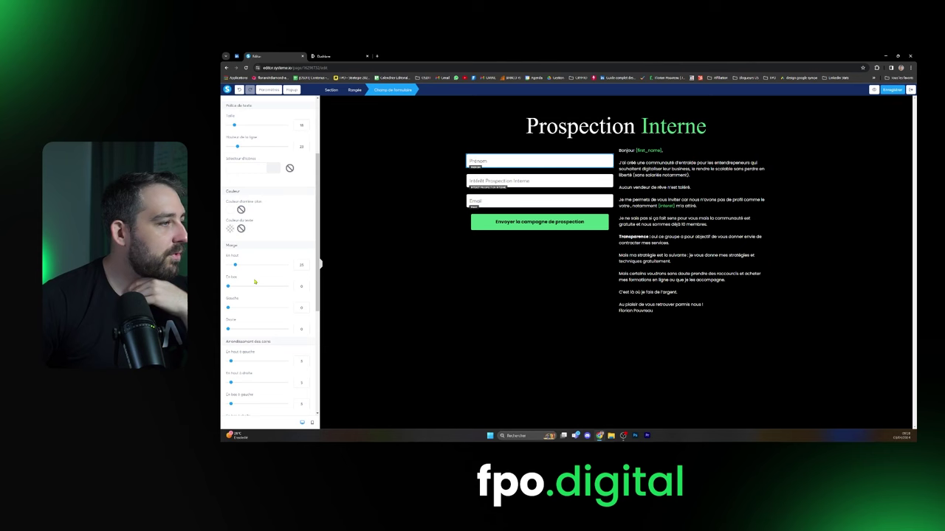
{"action": "left_click", "coordinate": [231, 212]}
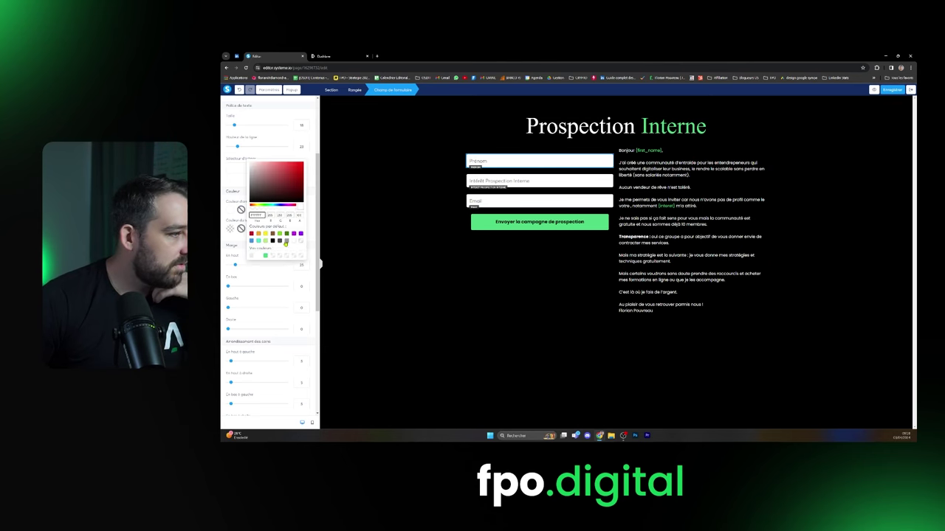
{"action": "left_click", "coordinate": [286, 241]}
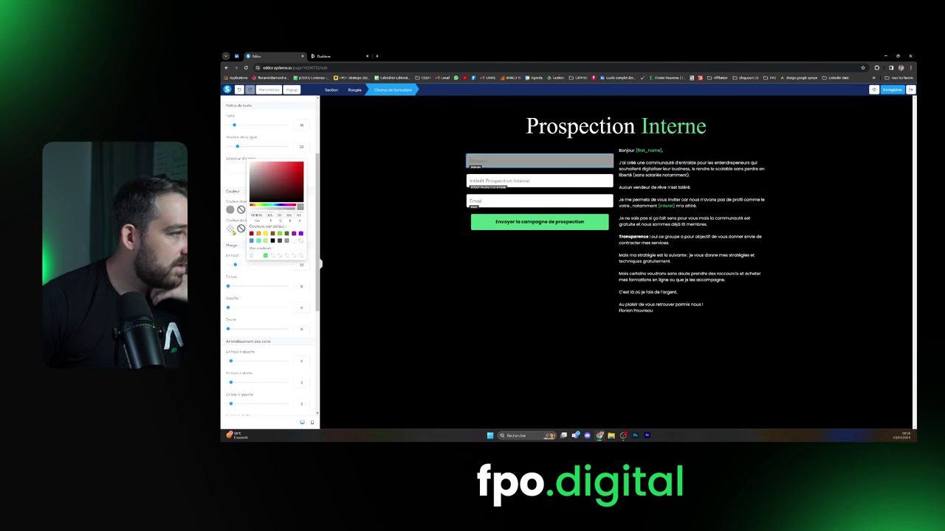
{"action": "left_click", "coordinate": [228, 230]}
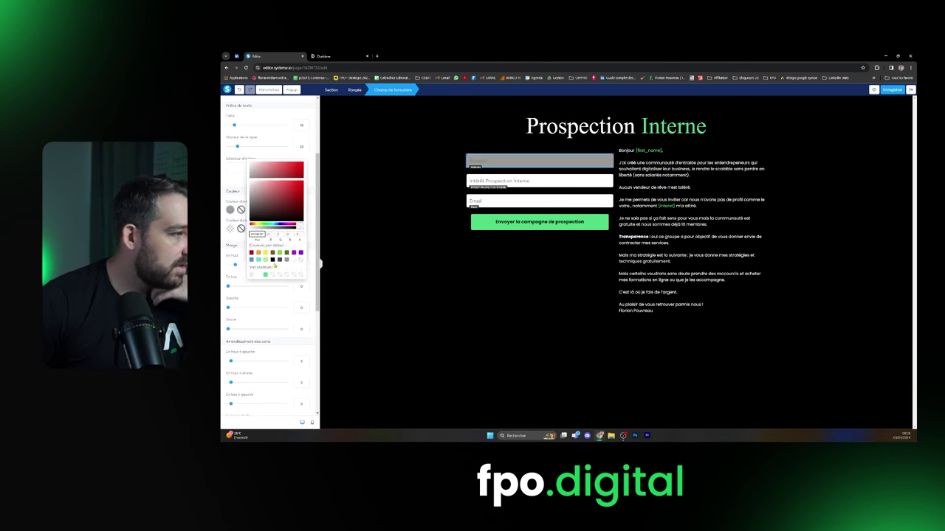
{"action": "left_click", "coordinate": [272, 260]}
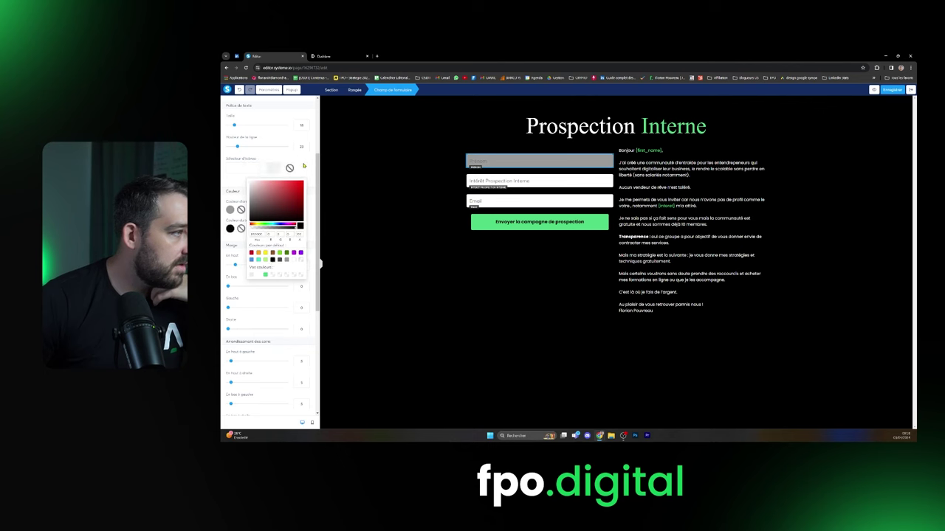
Set the Prénom field's placeholder colour to dark grey after trying green and black.
{"action": "scroll", "coordinate": [283, 162], "scroll_direction": "up", "scroll_amount": 2}
{"action": "left_click", "coordinate": [229, 155]}
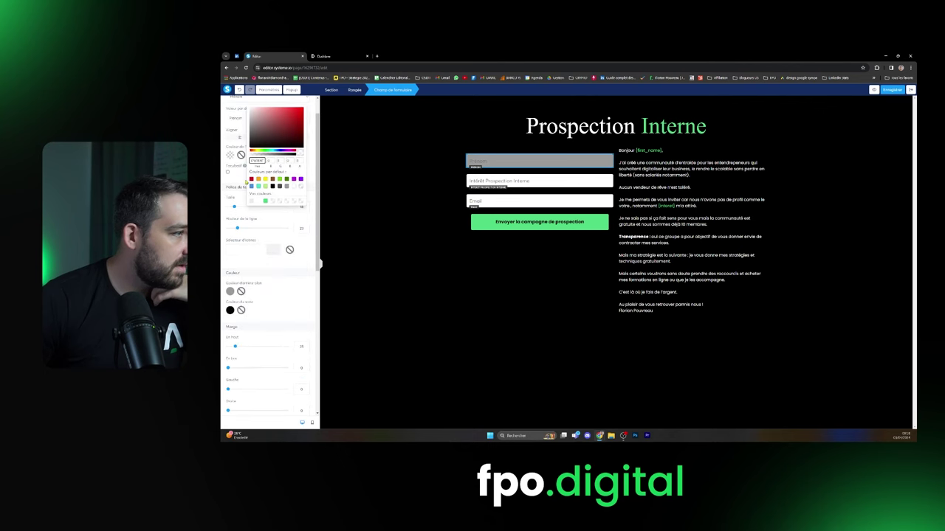
{"action": "left_click", "coordinate": [266, 202]}
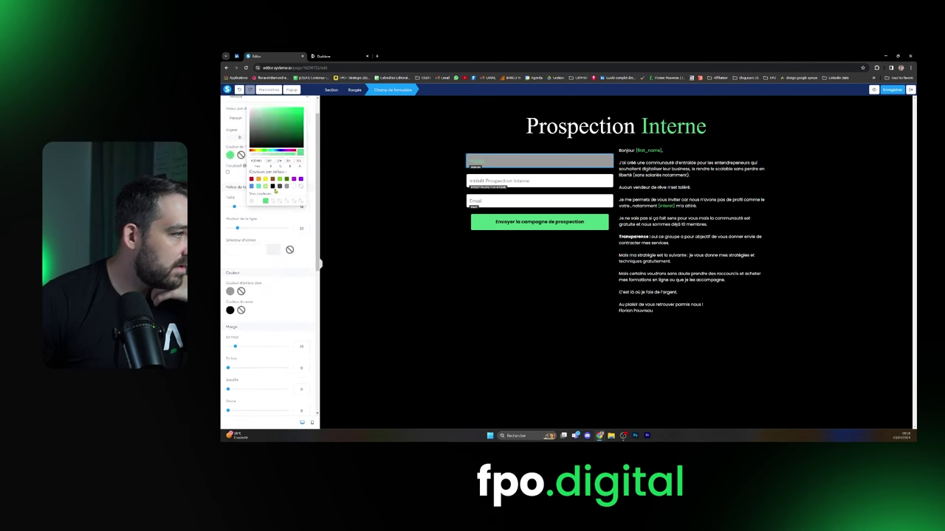
{"action": "left_click", "coordinate": [272, 187]}
{"action": "left_click", "coordinate": [280, 187]}
Set the Prénom field's corner rounding to 0 and give it a 2px border in the copied green.
{"action": "scroll", "coordinate": [292, 280], "scroll_direction": "down", "scroll_amount": 3}
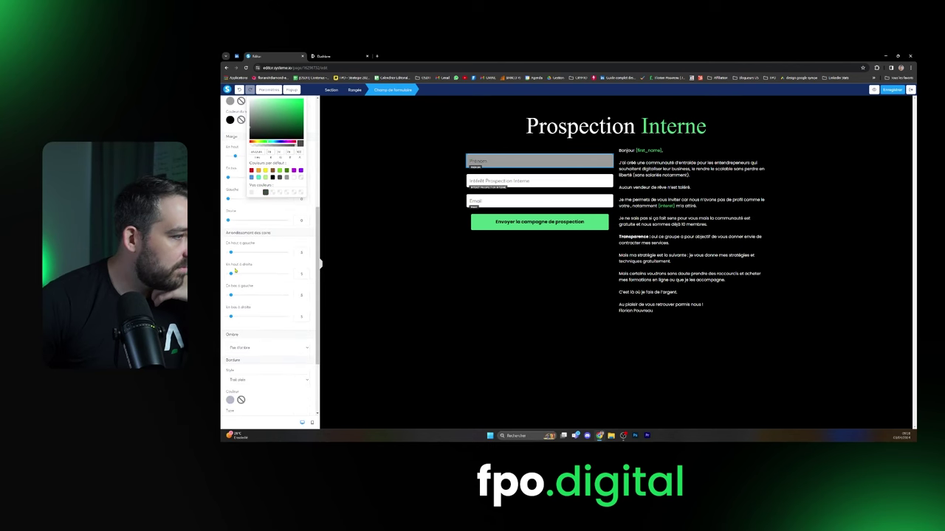
{"action": "left_click_drag", "start_coordinate": [231, 251], "coordinate": [222, 275]}
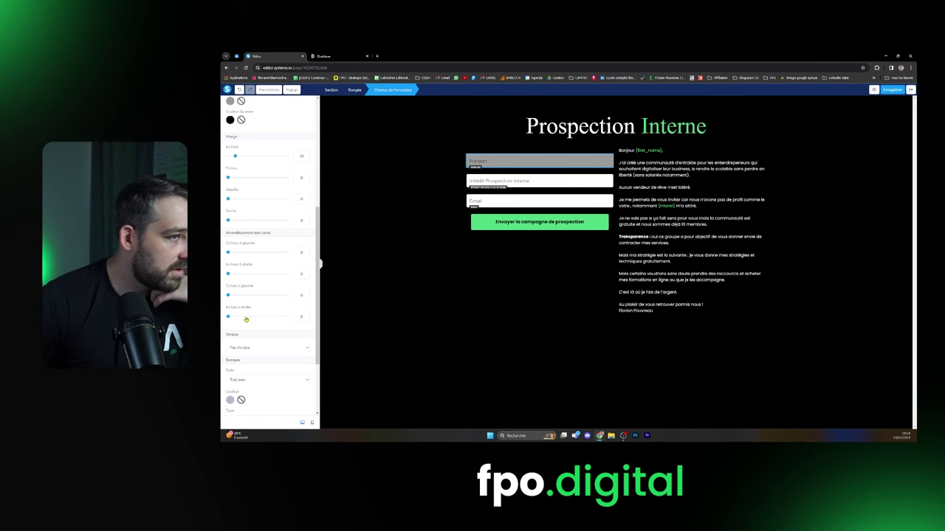
{"action": "scroll", "coordinate": [253, 325], "scroll_direction": "down", "scroll_amount": 3}
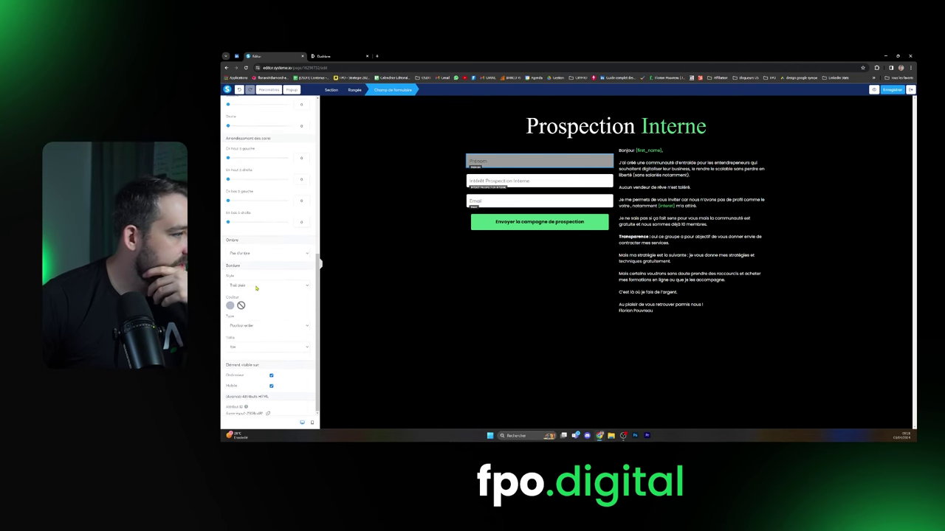
{"action": "left_click", "coordinate": [256, 287]}
{"action": "left_click", "coordinate": [256, 287]}
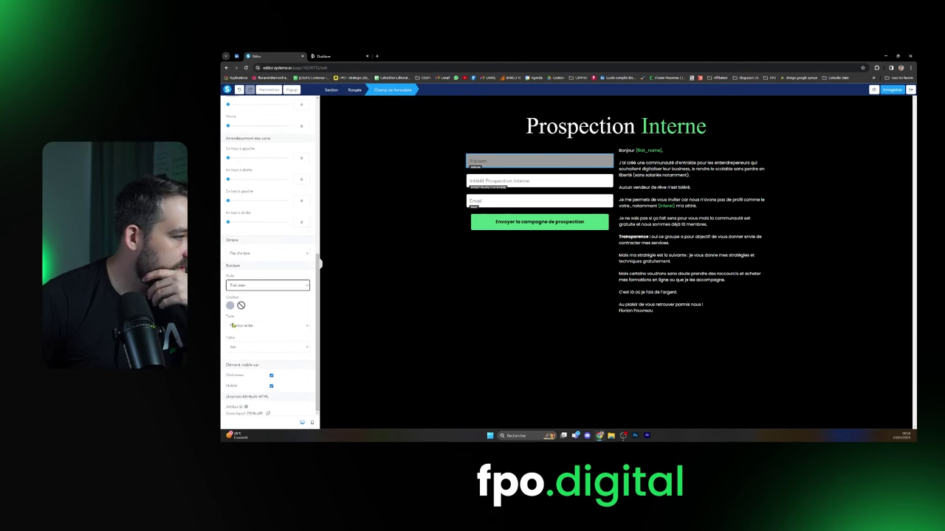
{"action": "left_click", "coordinate": [230, 305]}
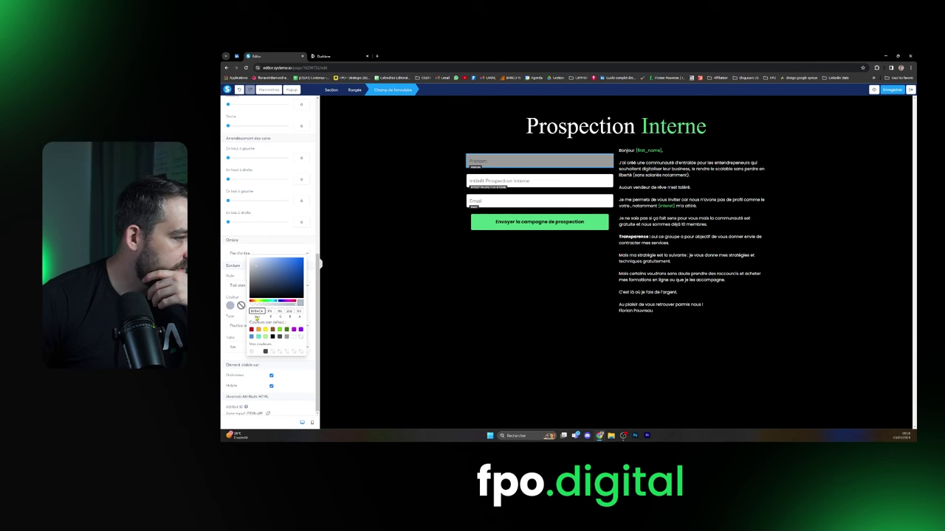
{"action": "double_click", "coordinate": [256, 311]}
{"action": "key", "text": "ctrl+v"}
{"action": "key", "text": "ctrl+v"}
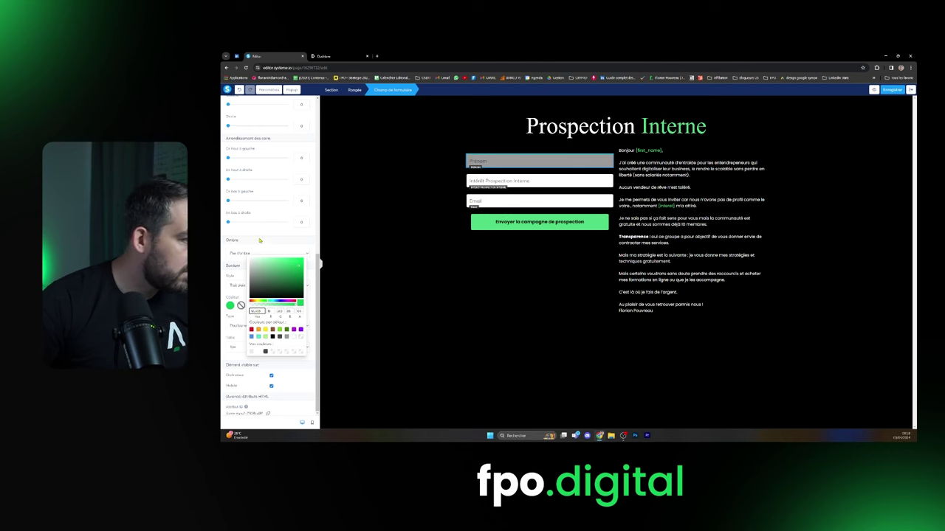
{"action": "left_click", "coordinate": [238, 347]}
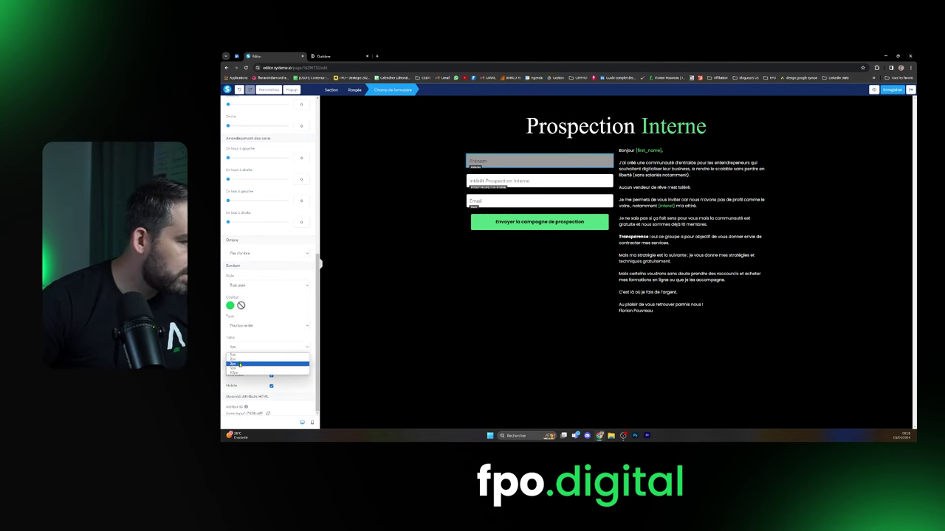
{"action": "left_click", "coordinate": [239, 361]}
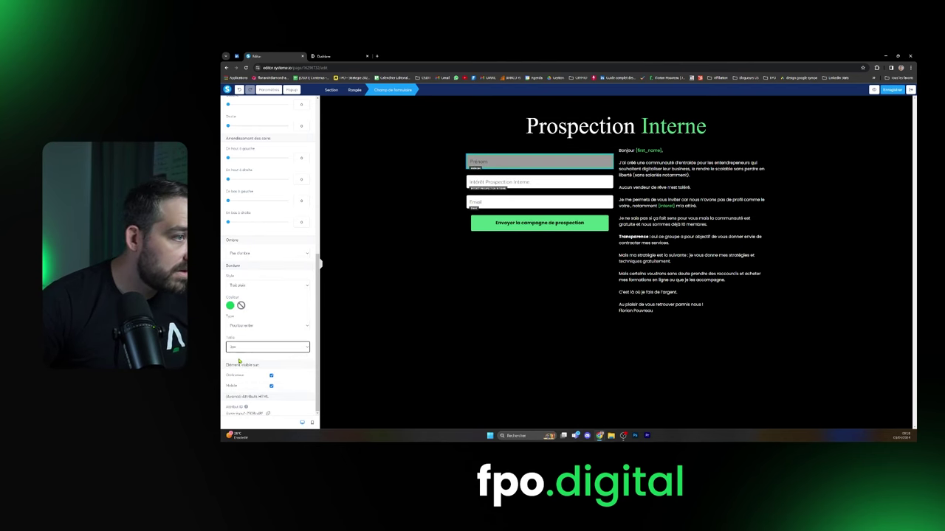
{"action": "left_click", "coordinate": [360, 368]}
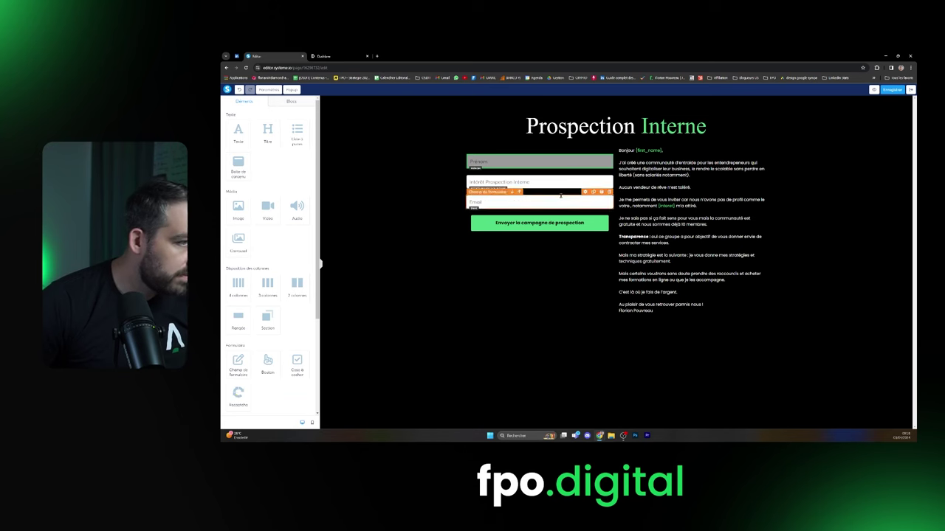
Delete the unstyled Intérêt Prospection Interne and Email fields from the form.
{"action": "left_click", "coordinate": [502, 161]}
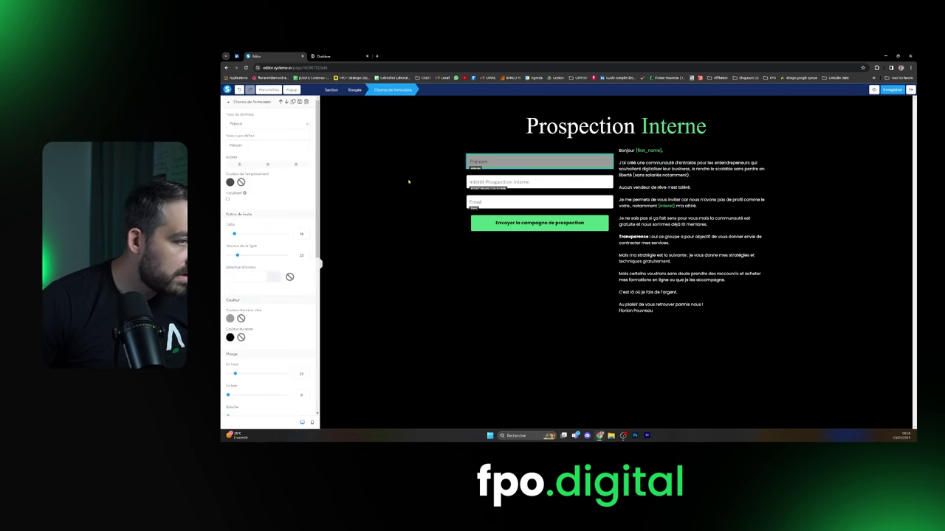
{"action": "left_click", "coordinate": [608, 177]}
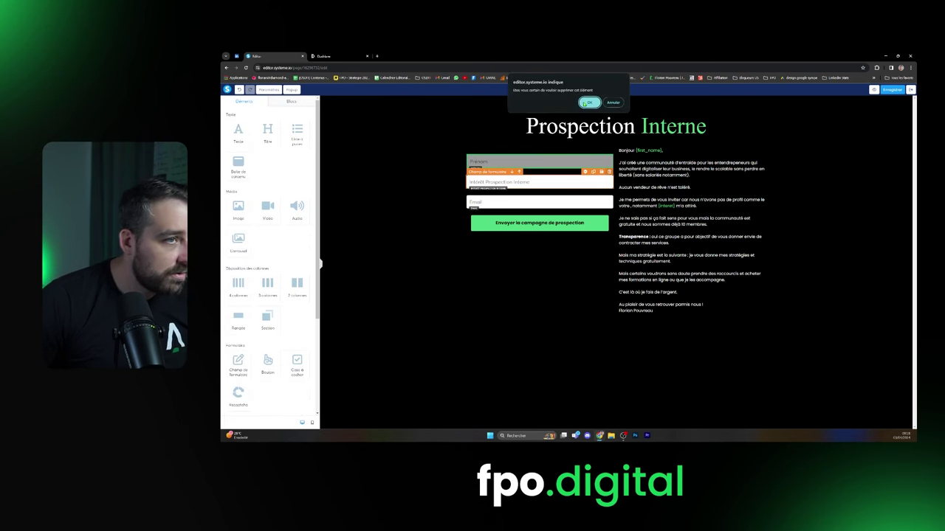
{"action": "key", "text": "Return"}
{"action": "left_click", "coordinate": [609, 172]}
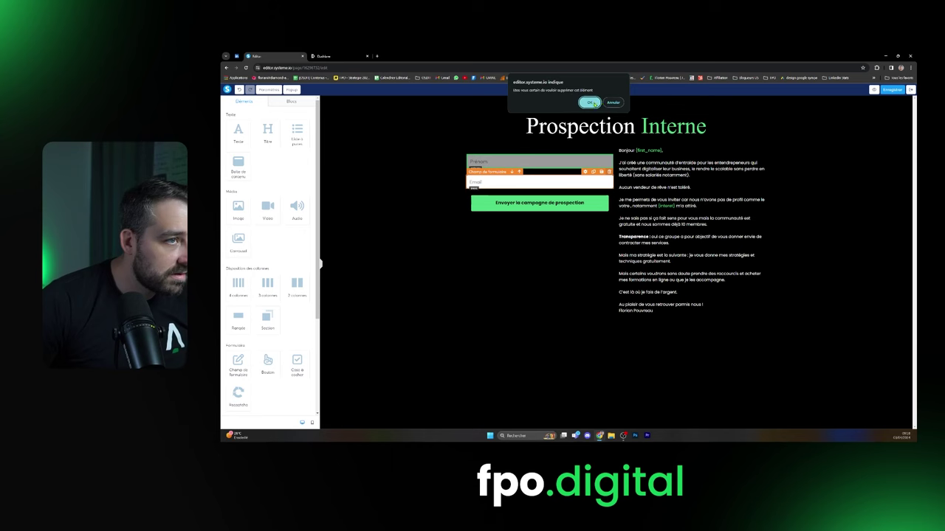
{"action": "left_click", "coordinate": [591, 102]}
Duplicate the styled Prénom field twice and set the second field's data type to Email.
{"action": "left_click", "coordinate": [593, 152]}
{"action": "left_click", "coordinate": [593, 151]}
{"action": "left_click", "coordinate": [539, 183]}
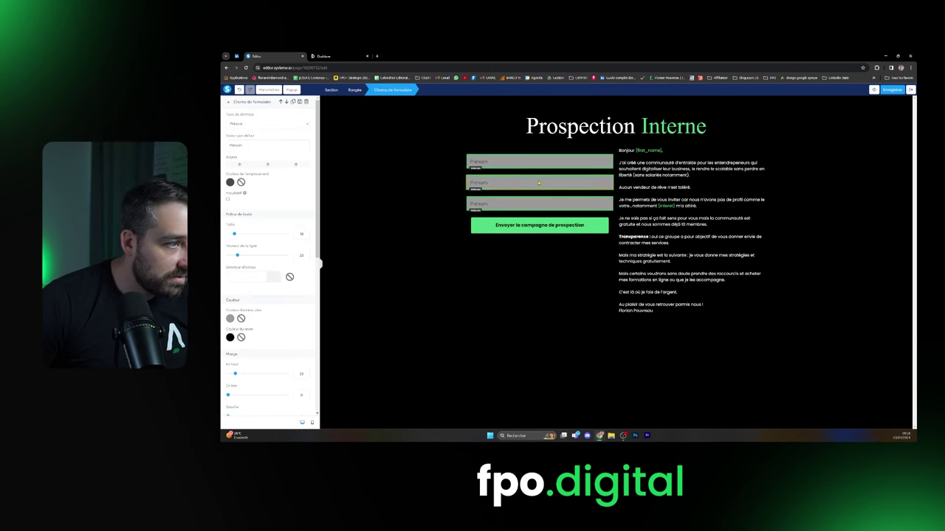
{"action": "left_click", "coordinate": [243, 123]}
{"action": "left_click", "coordinate": [244, 157]}
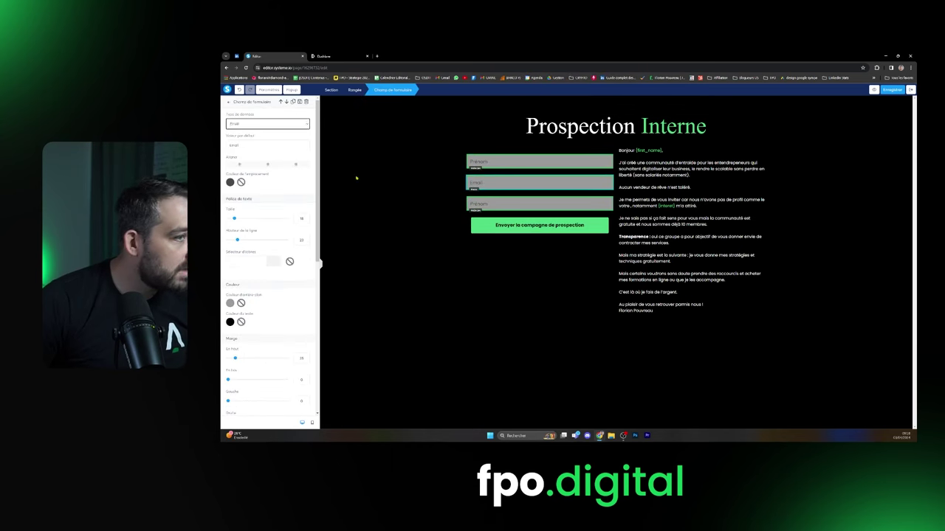
Set the third form field's data type to Intérêt Prospection Interne.
{"action": "left_click", "coordinate": [502, 206]}
{"action": "left_click", "coordinate": [251, 123]}
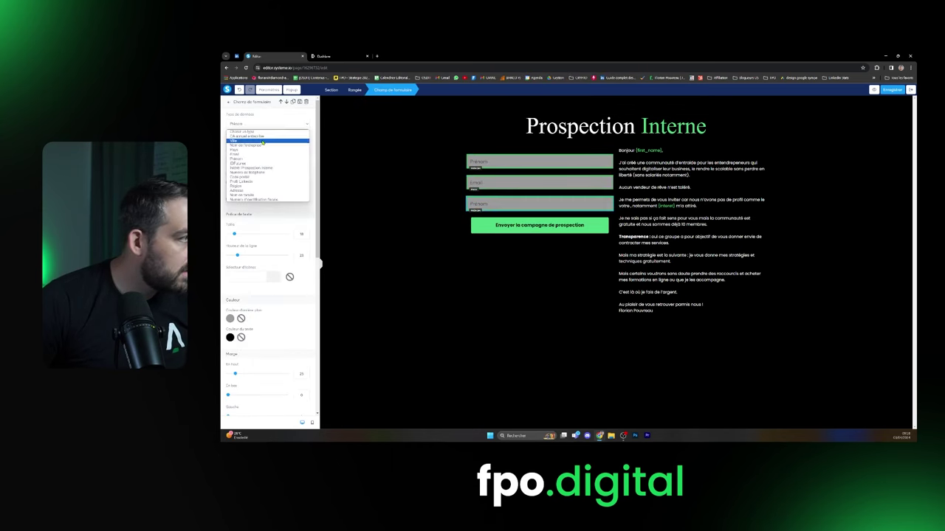
{"action": "left_click", "coordinate": [251, 168]}
{"action": "left_click", "coordinate": [374, 182]}
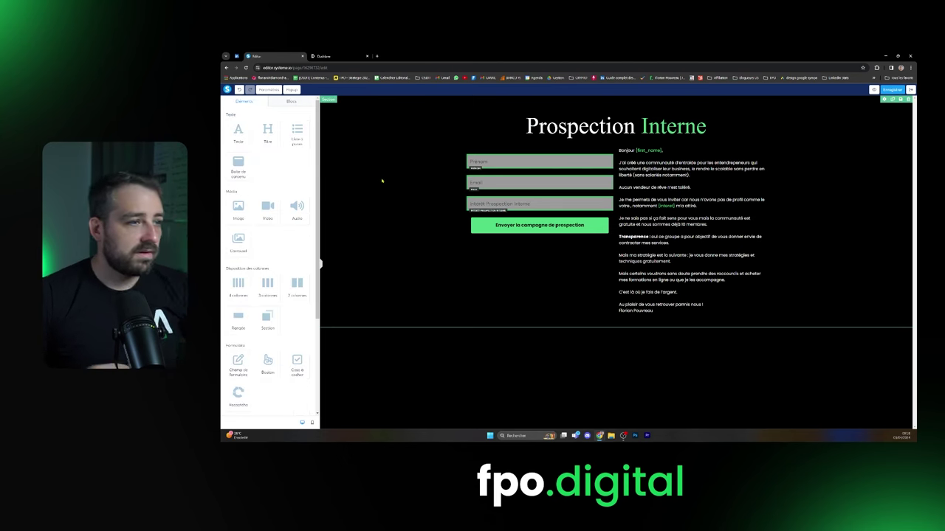
{"action": "left_click", "coordinate": [473, 237]}
{"action": "left_click", "coordinate": [401, 249]}
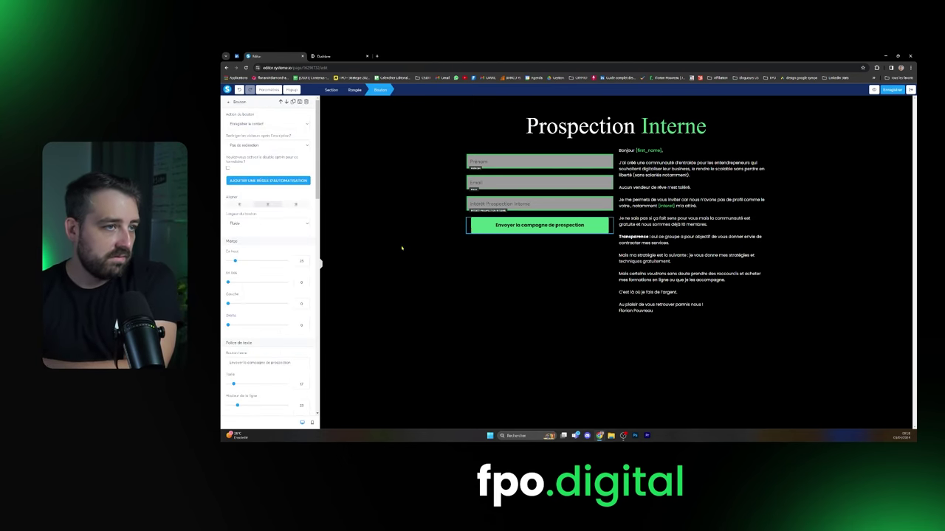
{"action": "key", "text": "Escape"}
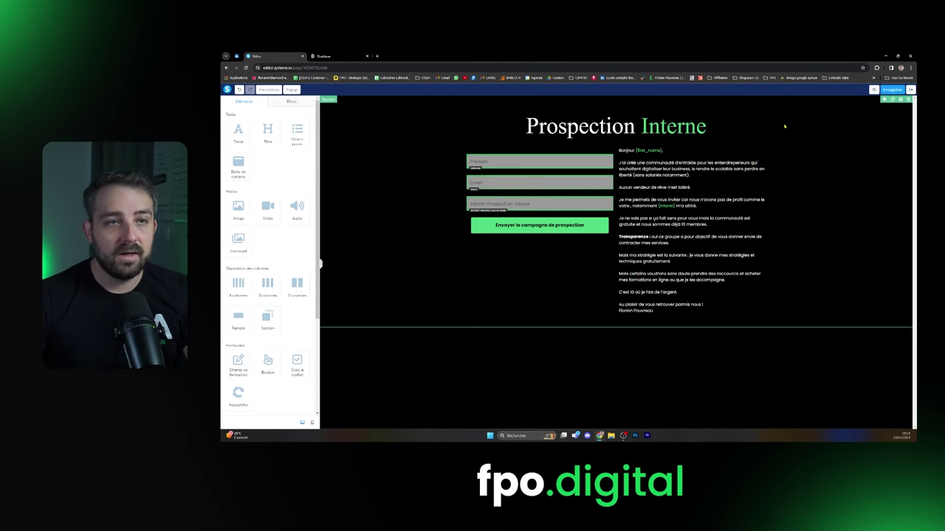
Leave the page editor, add an automation rule triggered by Inscription sur la page (optin), and open it for editing.
{"action": "left_click", "coordinate": [910, 89]}
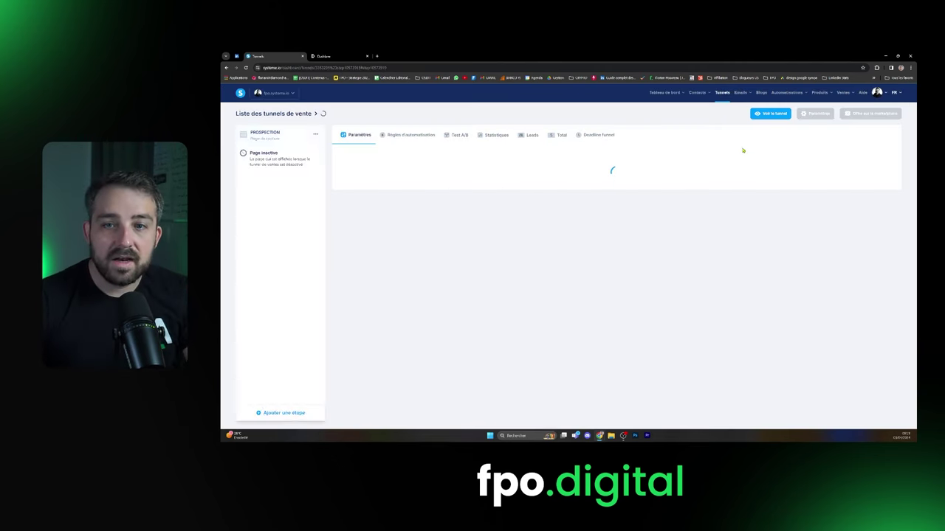
{"action": "left_click", "coordinate": [397, 136]}
{"action": "left_click", "coordinate": [614, 285]}
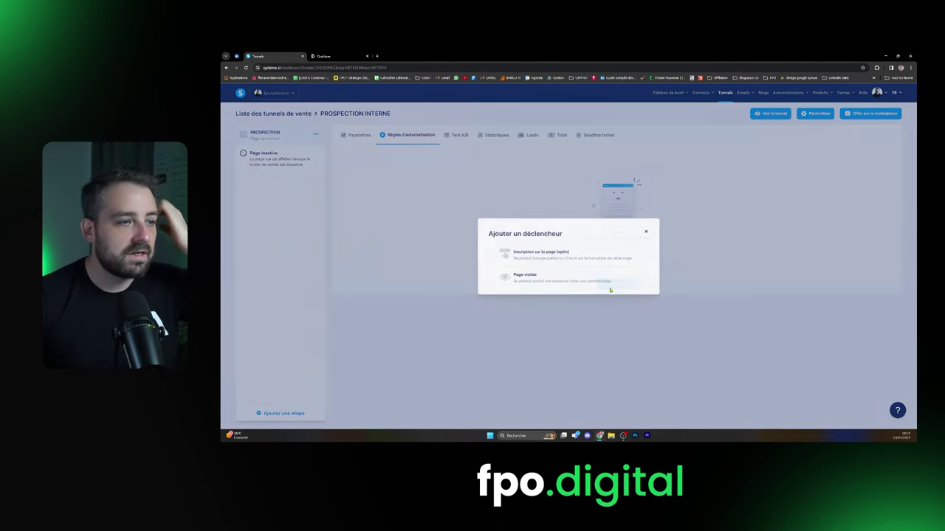
{"action": "left_click", "coordinate": [548, 256]}
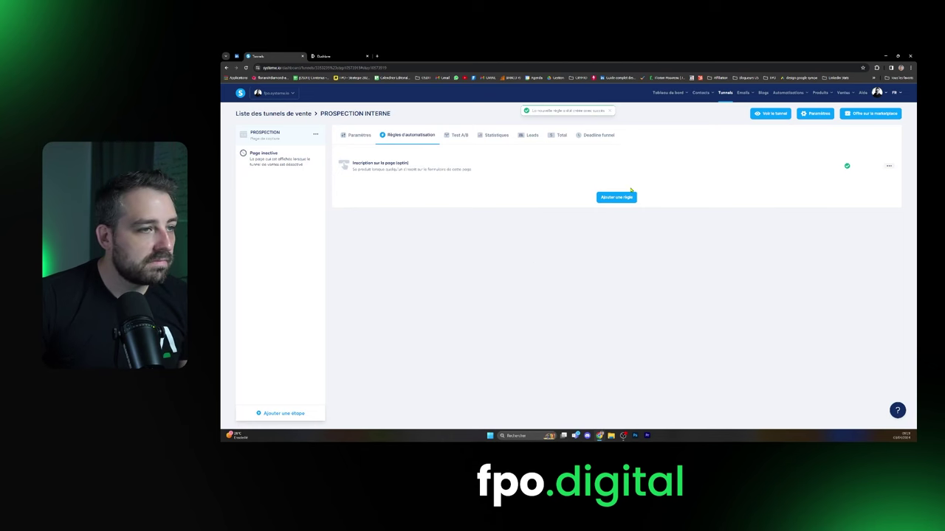
{"action": "left_click", "coordinate": [470, 172]}
Try to add an Ajouter un tag action to the opt-in rule with a new tag "prospection interne".
{"action": "left_click", "coordinate": [807, 167]}
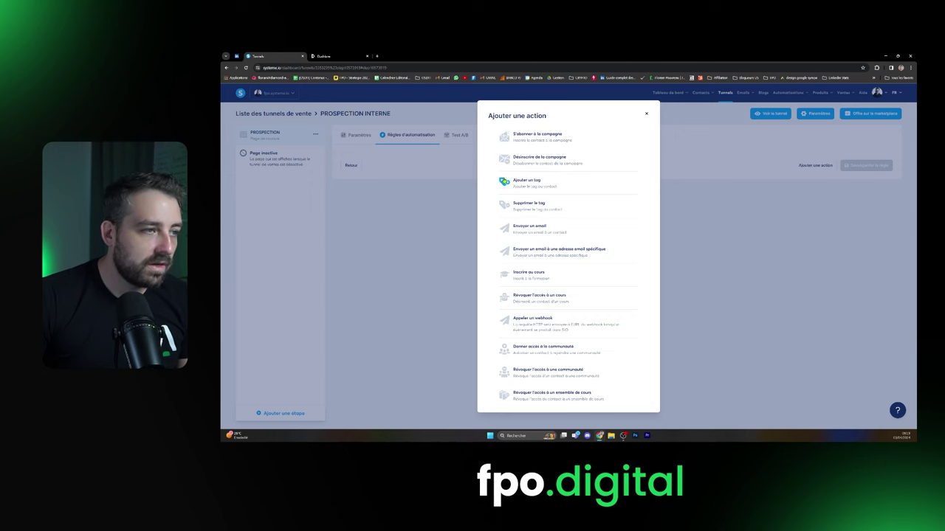
{"action": "left_click", "coordinate": [520, 184]}
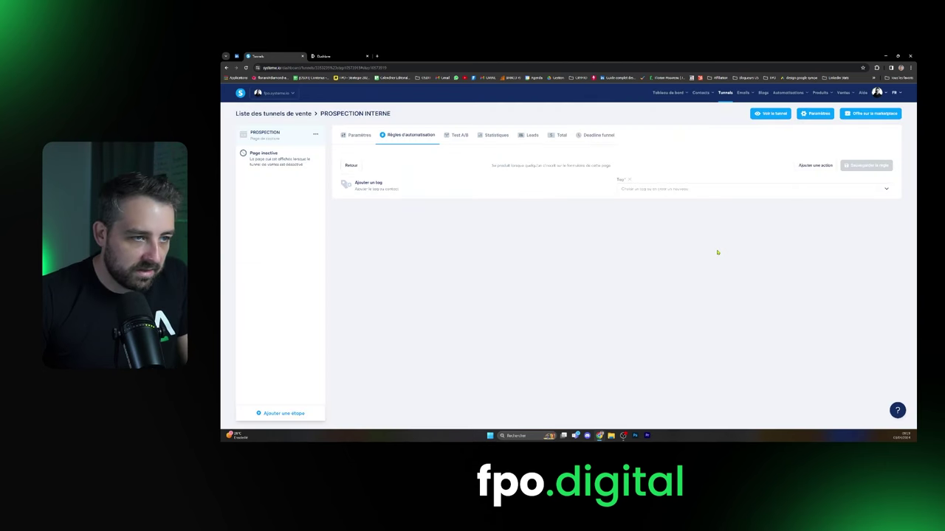
{"action": "left_click", "coordinate": [670, 189]}
{"action": "type", "text": "prospection"}
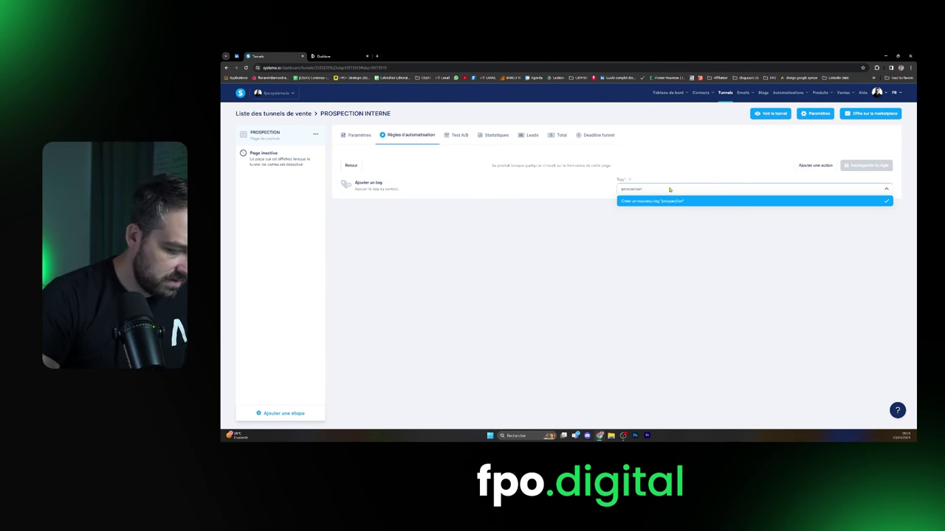
{"action": "type", "text": " interne"}
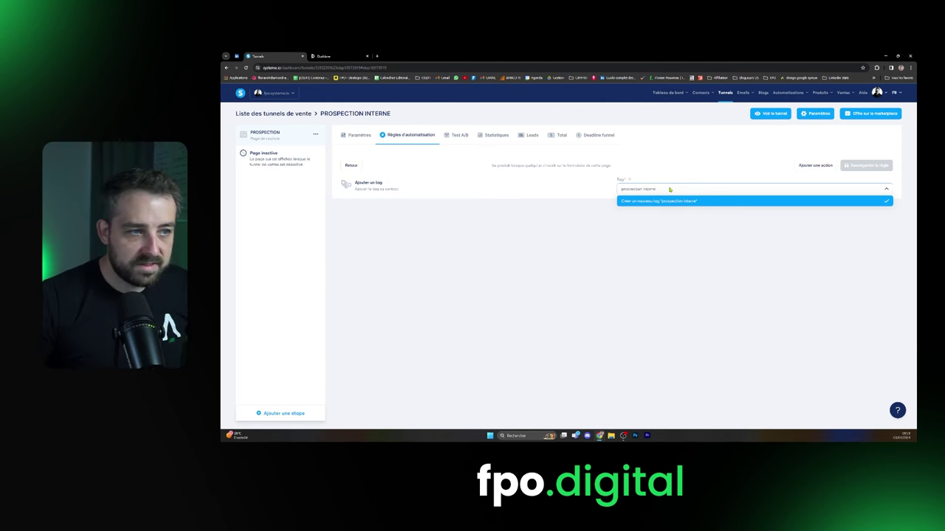
{"action": "left_click", "coordinate": [665, 201]}
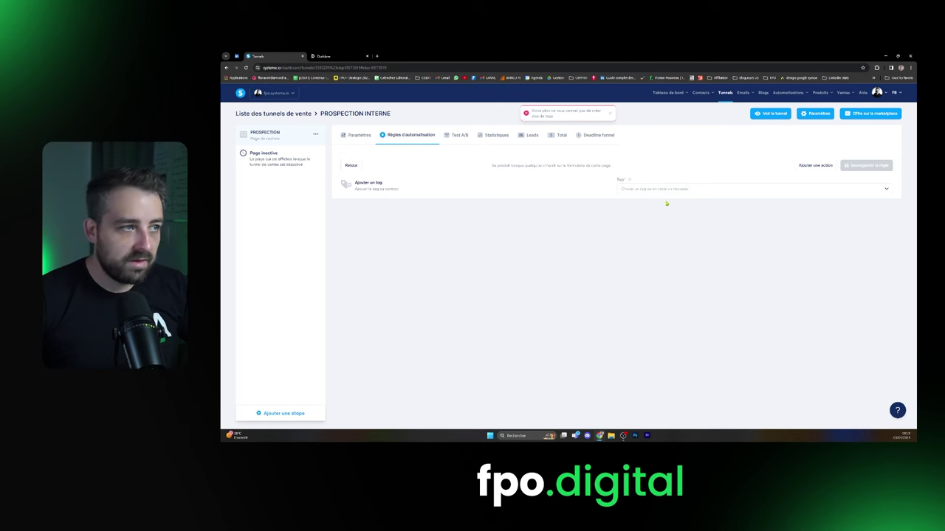
{"action": "left_click_drag", "start_coordinate": [559, 116], "coordinate": [528, 107]}
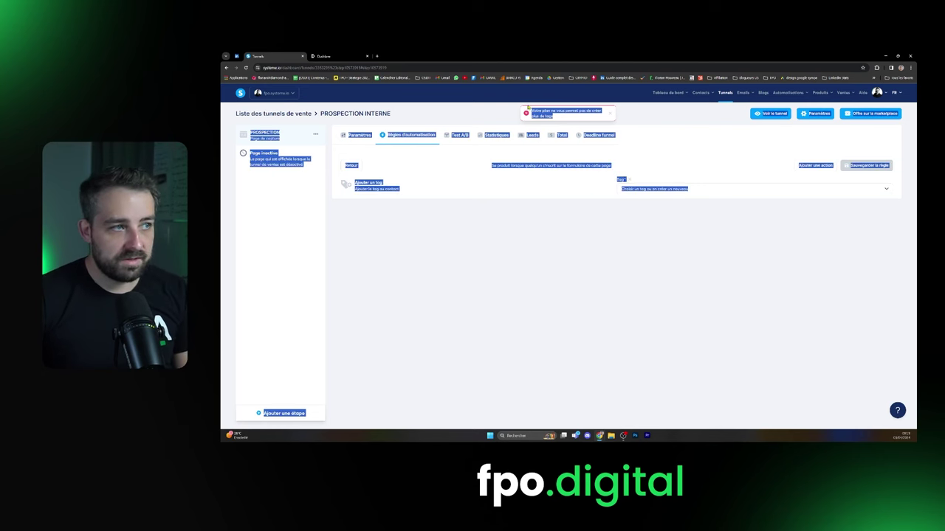
{"action": "left_click", "coordinate": [590, 192]}
{"action": "left_click", "coordinate": [751, 190]}
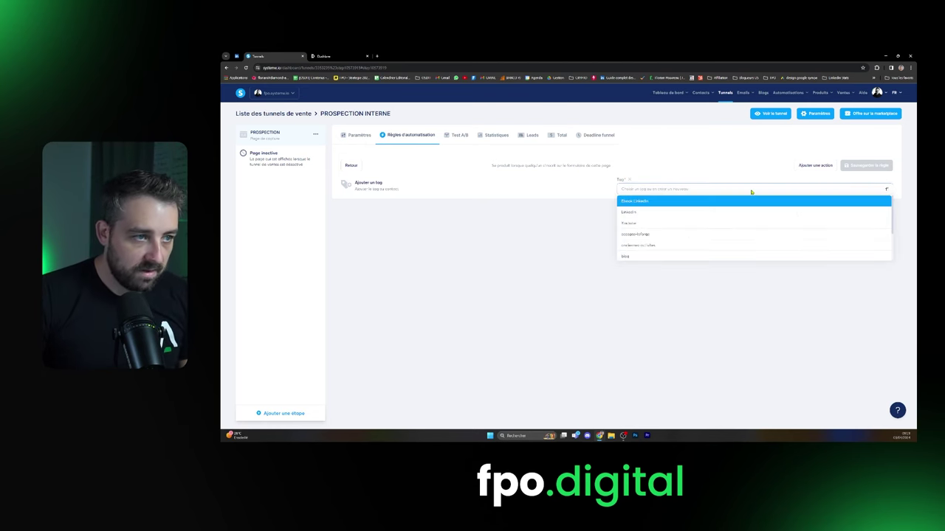
{"action": "left_click", "coordinate": [751, 191]}
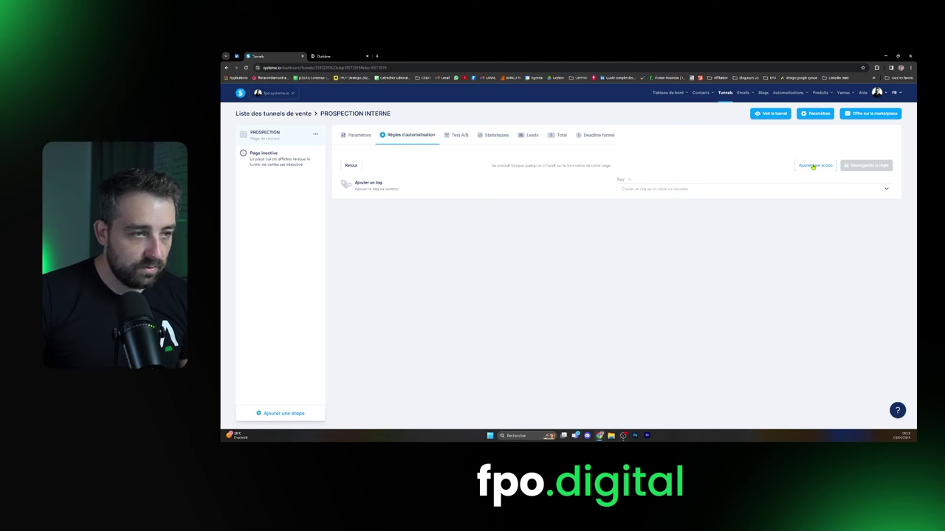
{"action": "left_click", "coordinate": [629, 181]}
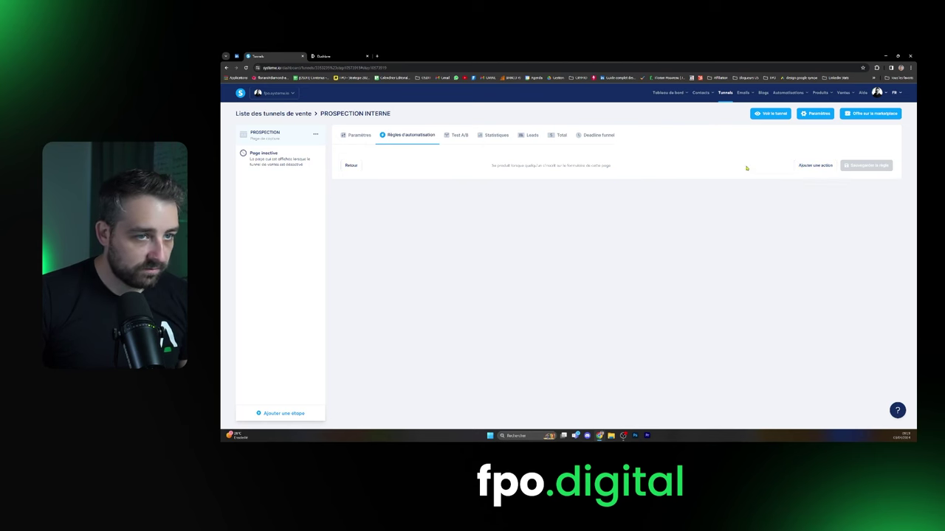
Add a S'abonner à la campagne action for the PROSPECTION INTERNE campaign to the opt-in rule and save the rule.
{"action": "left_click", "coordinate": [807, 166]}
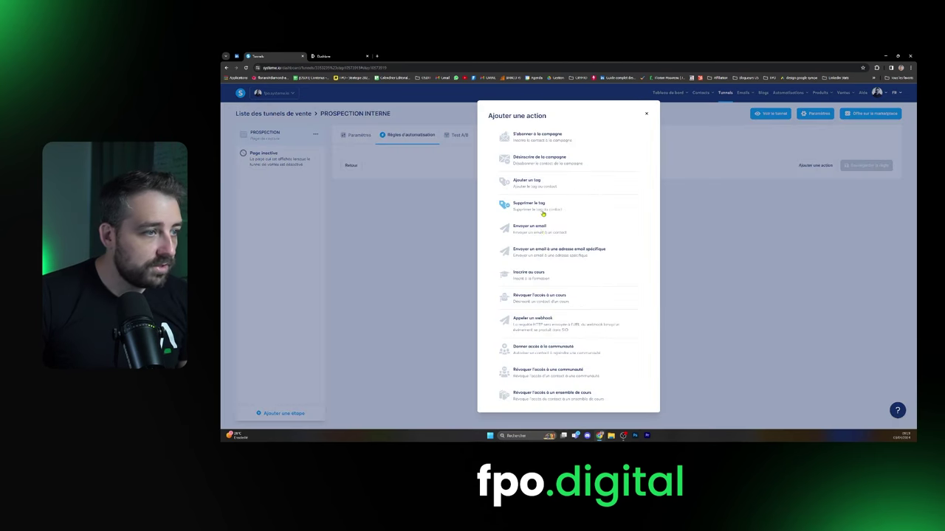
{"action": "left_click", "coordinate": [534, 140]}
{"action": "left_click", "coordinate": [687, 189]}
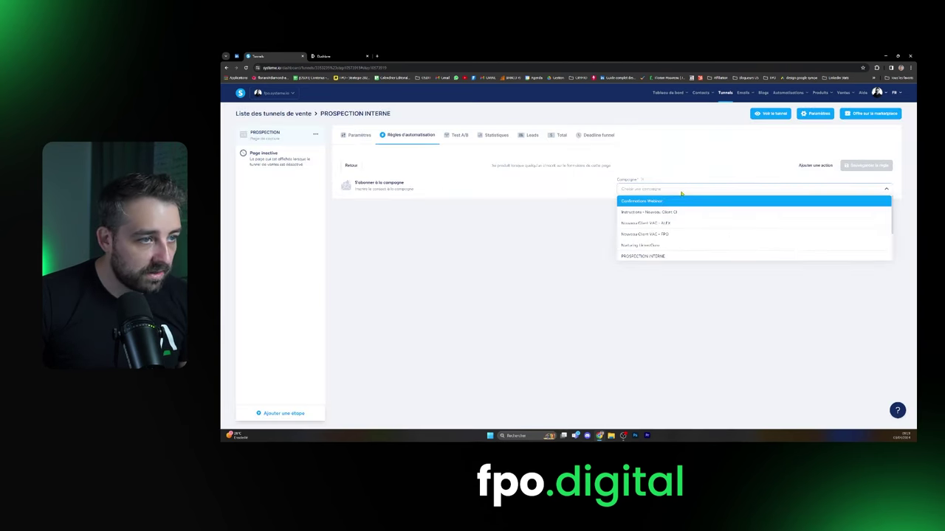
{"action": "left_click", "coordinate": [655, 256]}
{"action": "left_click", "coordinate": [865, 166]}
Delete the second tag in the contact tags list.
{"action": "mouse_move", "coordinate": [697, 93]}
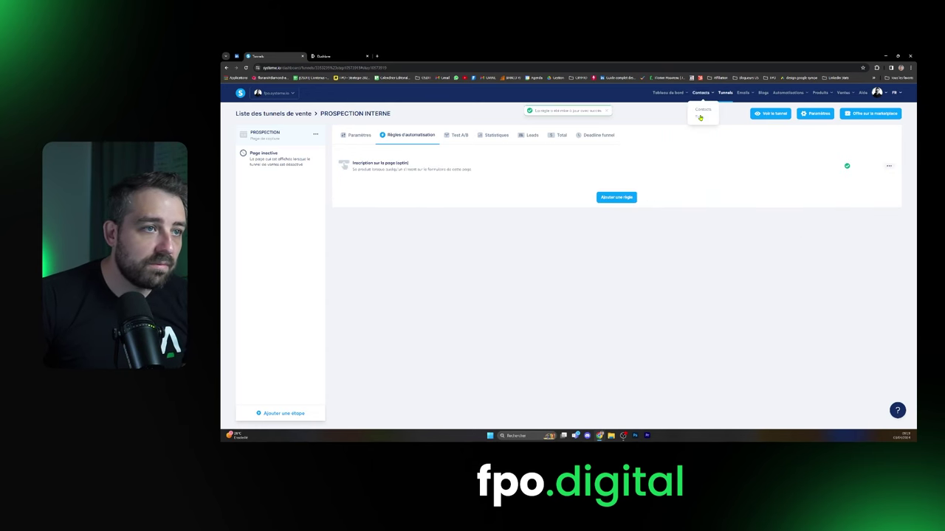
{"action": "left_click", "coordinate": [702, 118]}
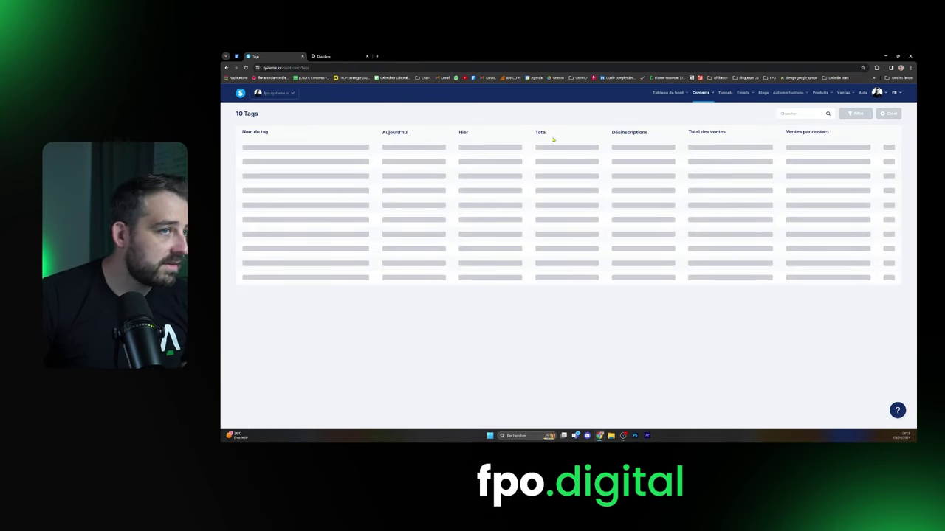
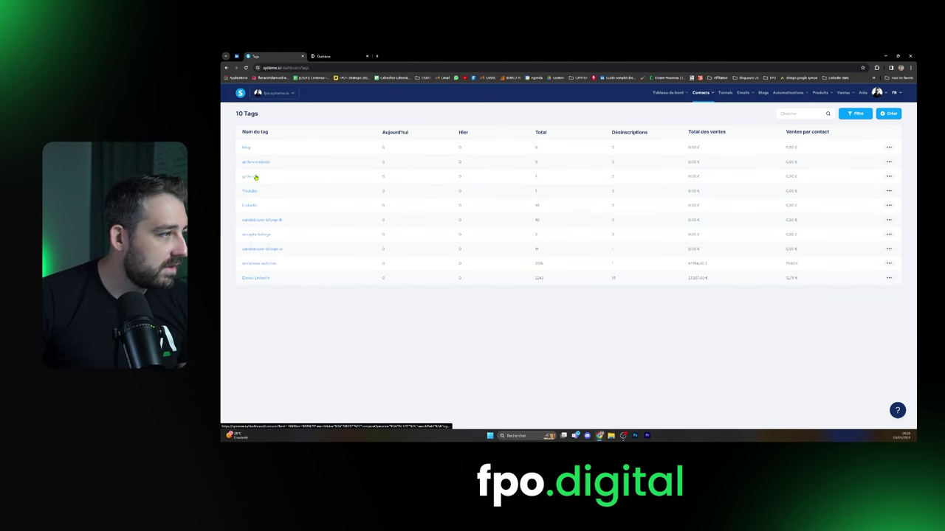
{"action": "left_click", "coordinate": [889, 177]}
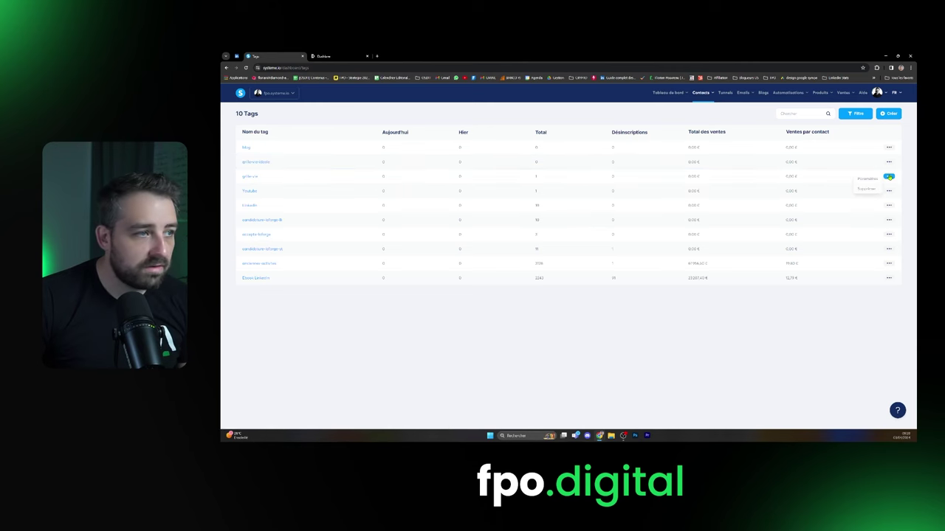
{"action": "left_click", "coordinate": [889, 162]}
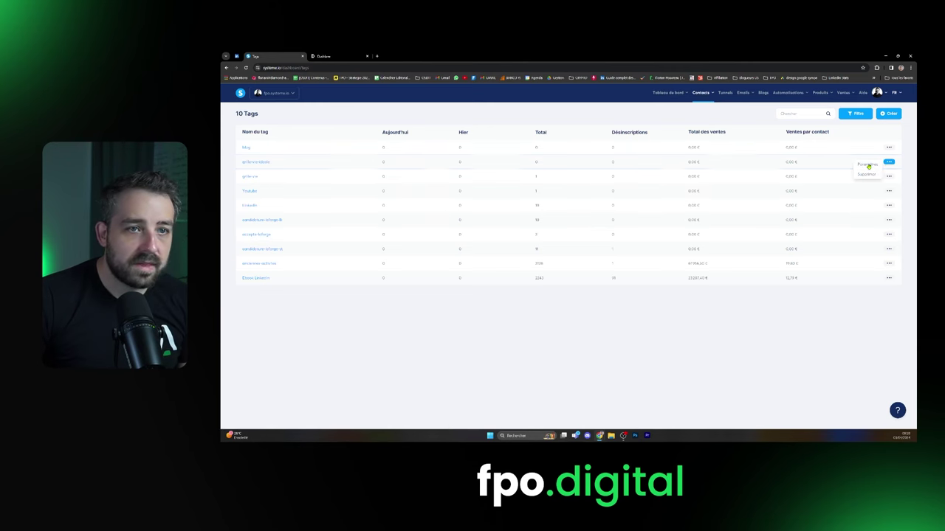
{"action": "left_click", "coordinate": [868, 176]}
{"action": "left_click", "coordinate": [527, 273]}
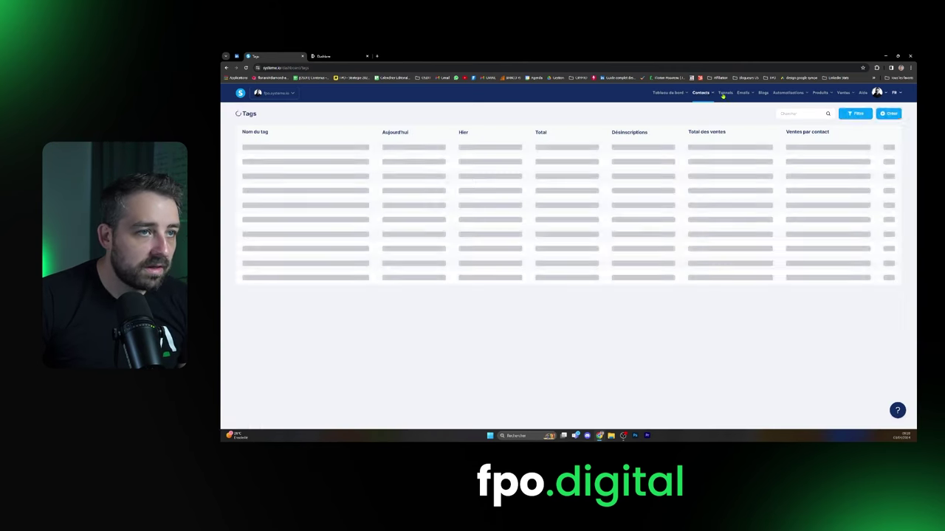
Reopen the opt-in automation rule of the PROSPECTION INTERNE funnel for editing.
{"action": "left_click", "coordinate": [725, 93]}
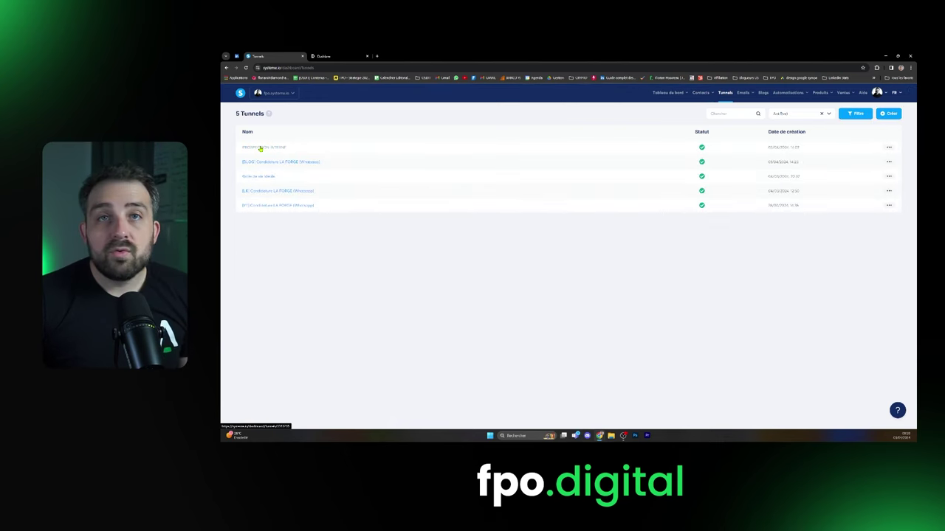
{"action": "left_click", "coordinate": [263, 148]}
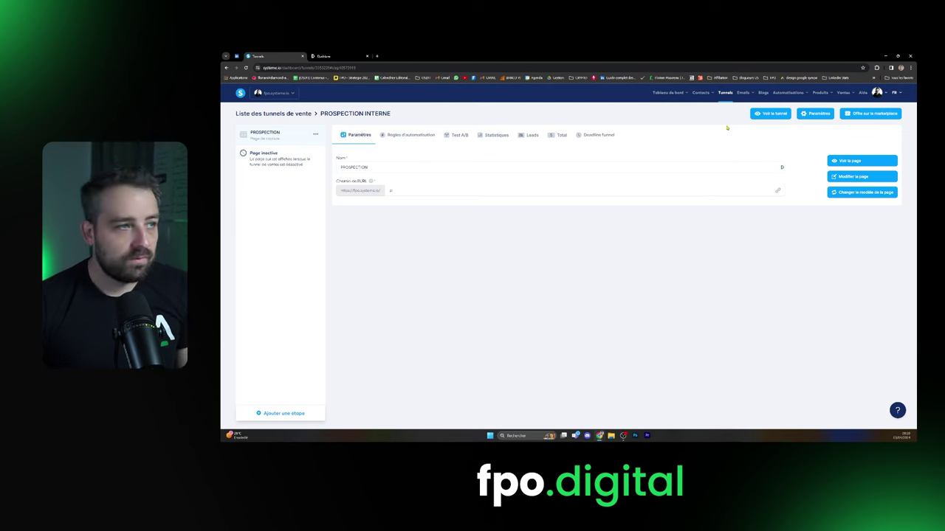
{"action": "left_click", "coordinate": [403, 134]}
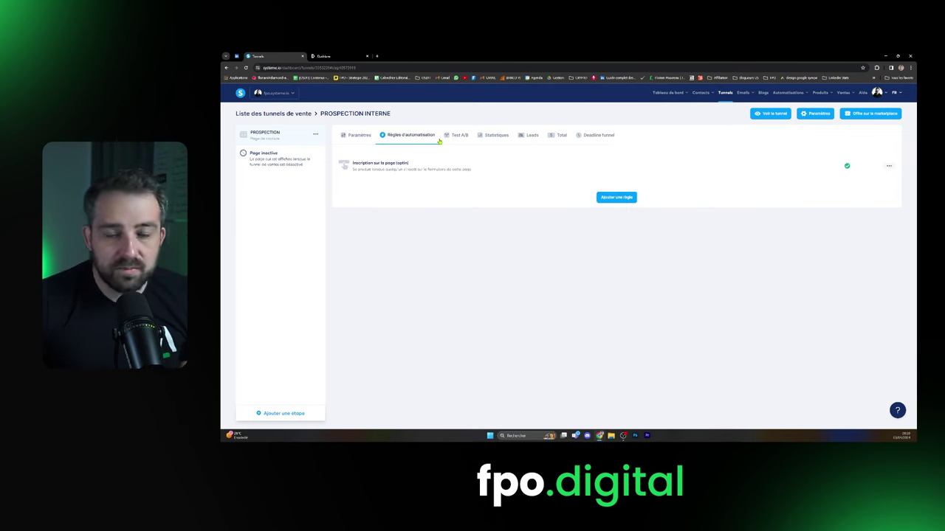
{"action": "left_click", "coordinate": [473, 167]}
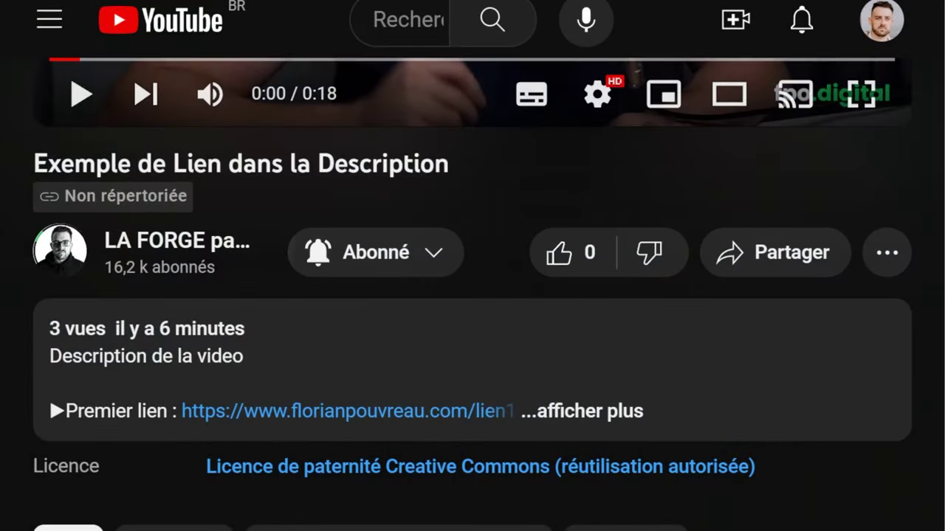
{"action": "left_click", "coordinate": [622, 420]}
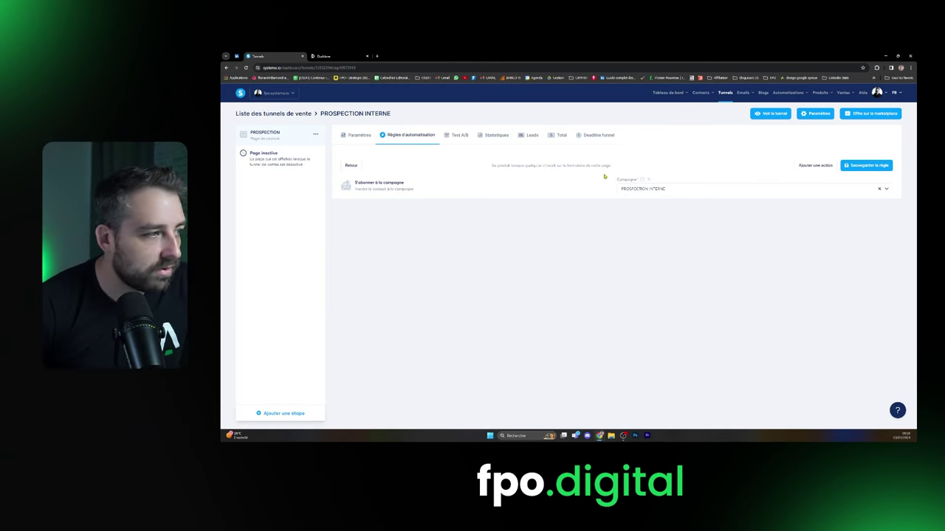
Add an Ajouter un tag action creating the tag "prospection interne" to the opt-in rule and save the rule.
{"action": "left_click", "coordinate": [804, 168]}
{"action": "left_click", "coordinate": [569, 185]}
{"action": "left_click", "coordinate": [678, 212]}
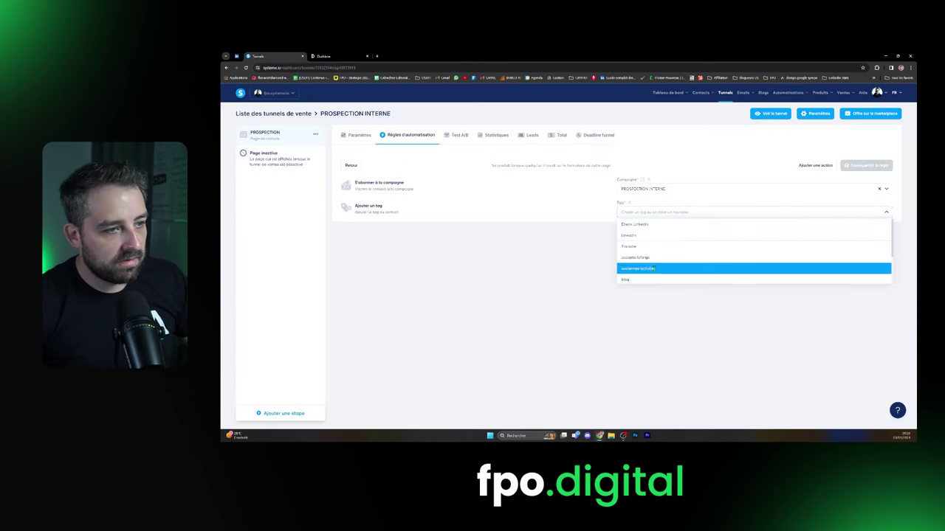
{"action": "type", "text": "prospection"}
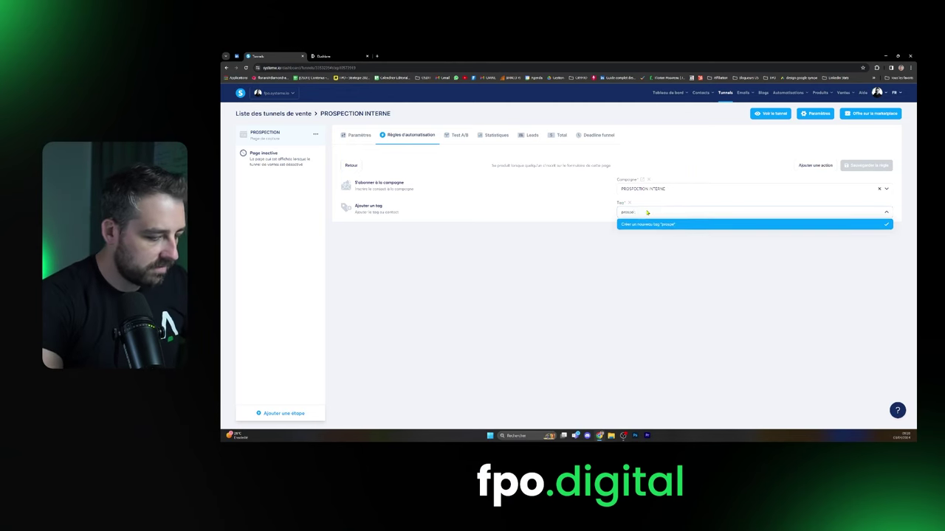
{"action": "type", "text": " interne"}
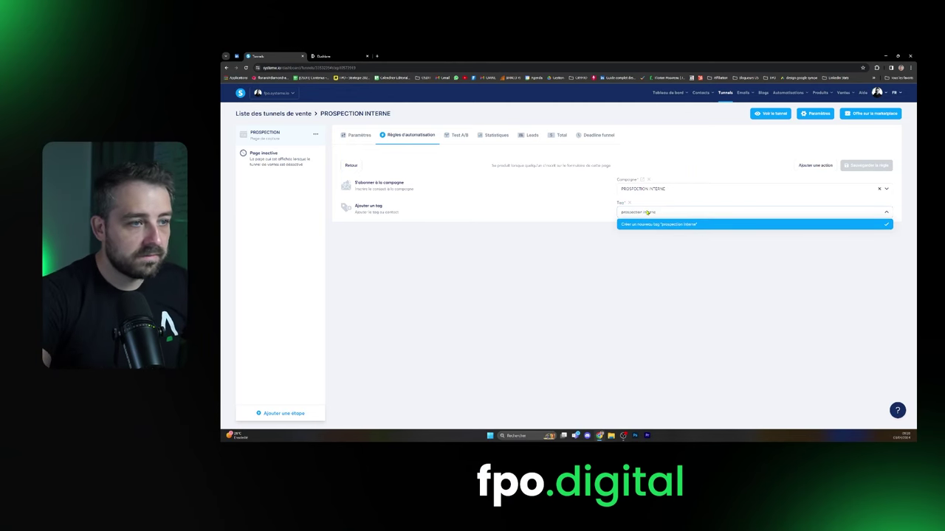
{"action": "key", "text": "Return"}
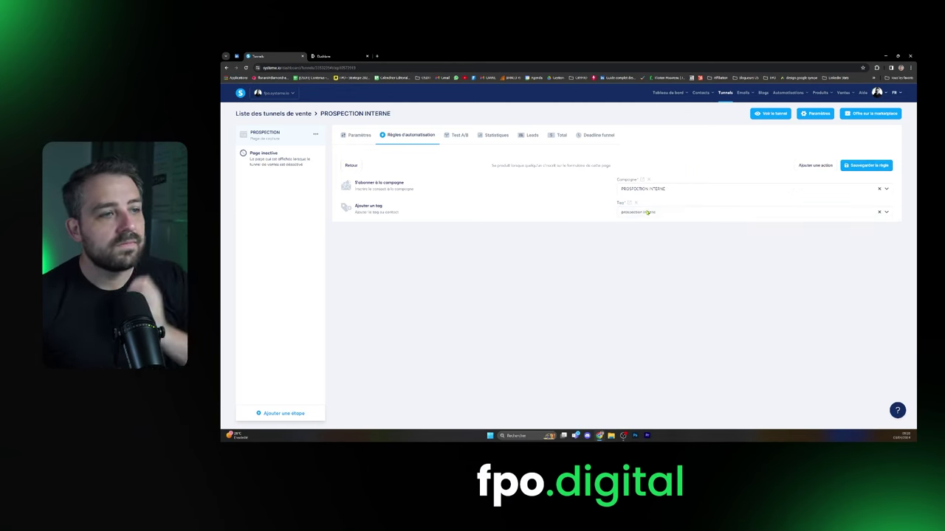
{"action": "left_click", "coordinate": [864, 166]}
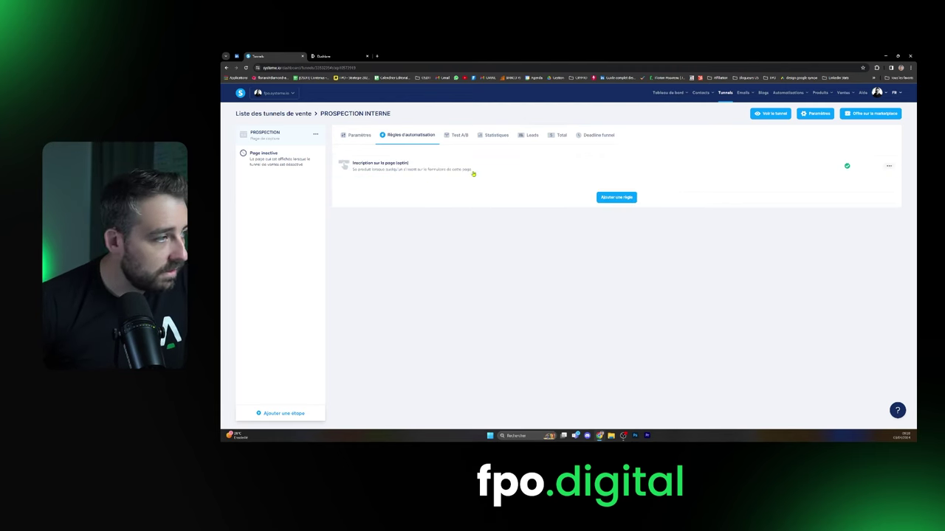
Copy the PROSPECTION page's URL from the funnel step settings and load the live page in the other browser tab.
{"action": "left_click", "coordinate": [366, 136]}
{"action": "left_click", "coordinate": [777, 190]}
{"action": "left_click", "coordinate": [325, 56]}
{"action": "left_click", "coordinate": [354, 68]}
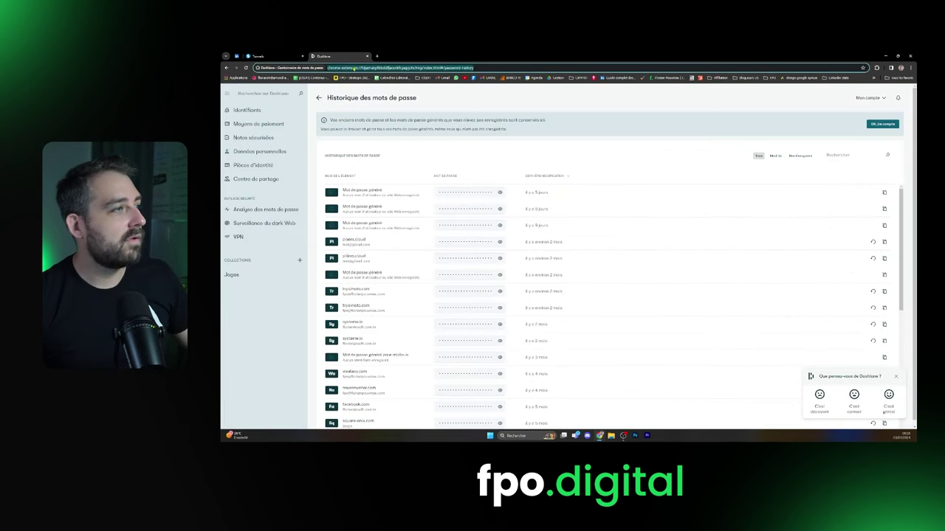
{"action": "key", "text": "ctrl+v"}
{"action": "key", "text": "Return"}
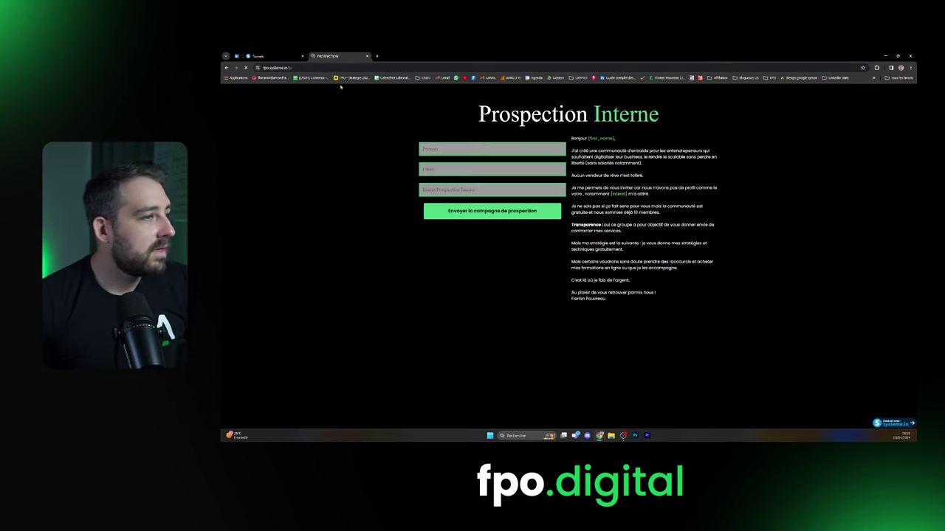
Copy the prospect's e-mail address from the LinkedIn contact details into the e-mail field of the prospecting form.
{"action": "left_click", "coordinate": [236, 57]}
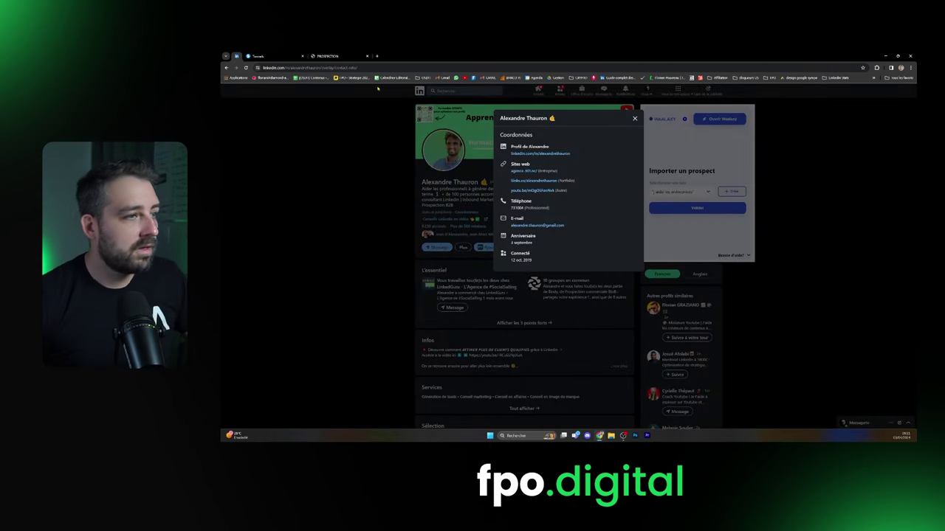
{"action": "left_click_drag", "start_coordinate": [573, 226], "coordinate": [511, 225]}
{"action": "left_click", "coordinate": [298, 56]}
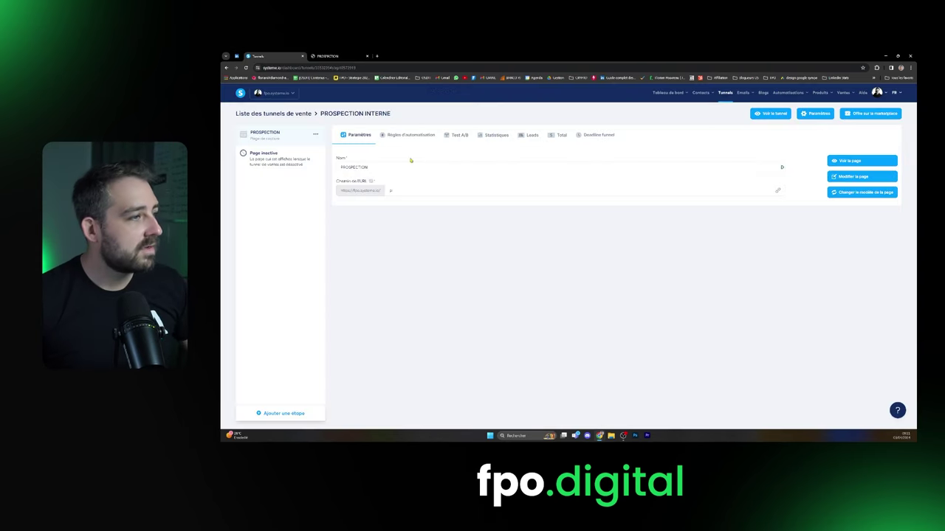
{"action": "left_click", "coordinate": [336, 57]}
{"action": "left_click", "coordinate": [437, 169]}
{"action": "key", "text": "ctrl+v"}
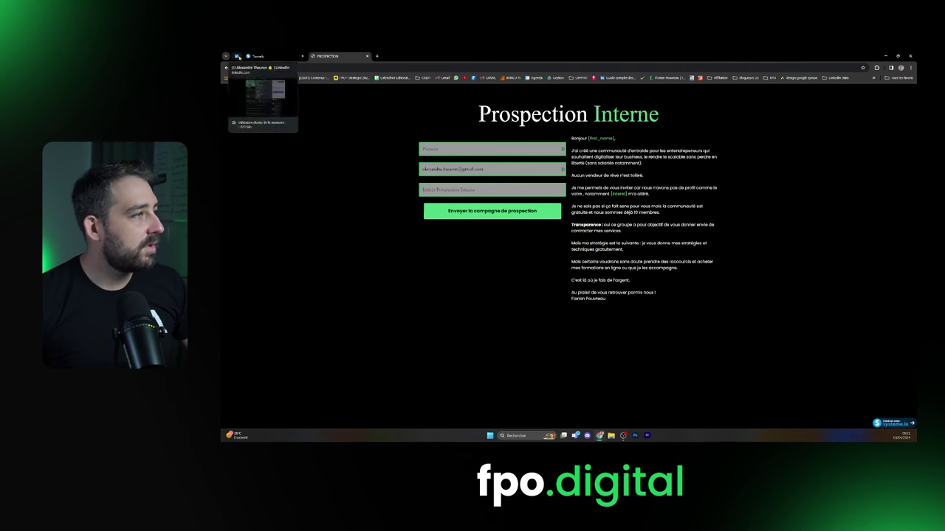
Check the prospect's LinkedIn profile and enter their first name in the Prénom field of the prospecting form.
{"action": "left_click", "coordinate": [236, 56]}
{"action": "left_click", "coordinate": [407, 183]}
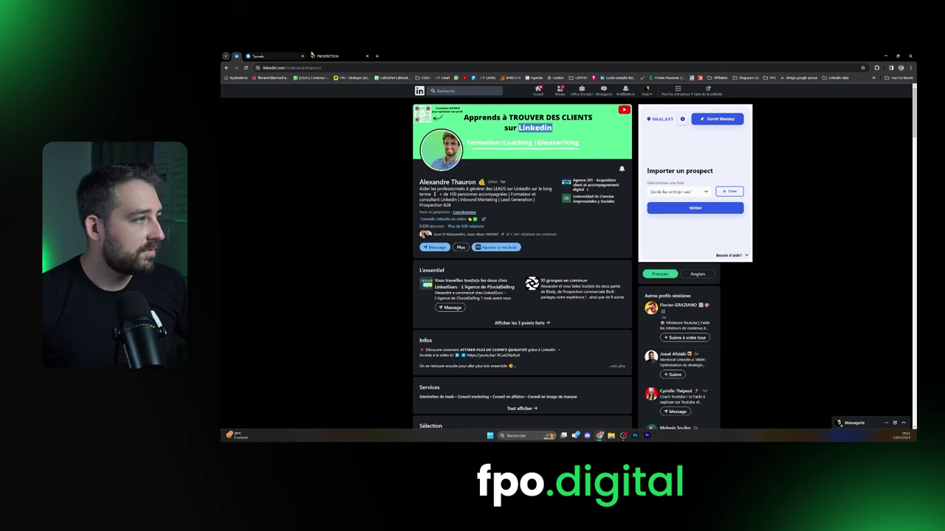
{"action": "left_click", "coordinate": [309, 54]}
{"action": "left_click", "coordinate": [494, 148]}
{"action": "type", "text": "Alexandre"}
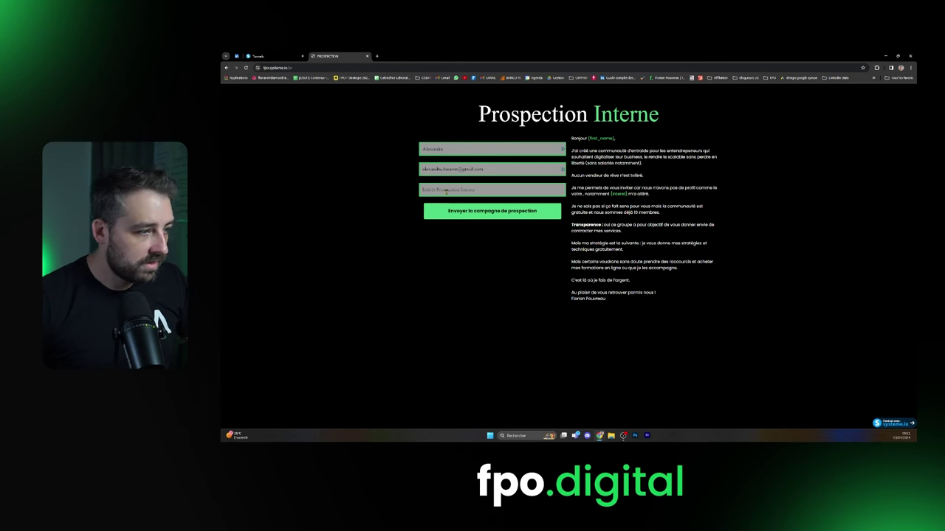
Fill the Intérêt Prospection Interne field with "J'aime beaucoup ce que tu fais avec la non-conférence à Noumea" and submit the form.
{"action": "left_click", "coordinate": [446, 191]}
{"action": "type", "text": "Faire lecteur"}
{"action": "type", "text": "oup ce que tu f"}
{"action": "type", "text": "ais avec"}
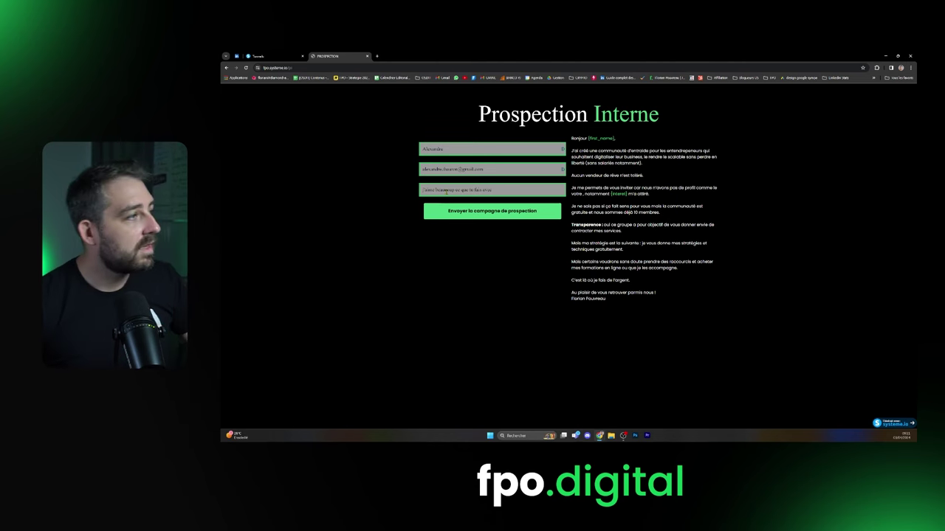
{"action": "type", "text": " la co"}
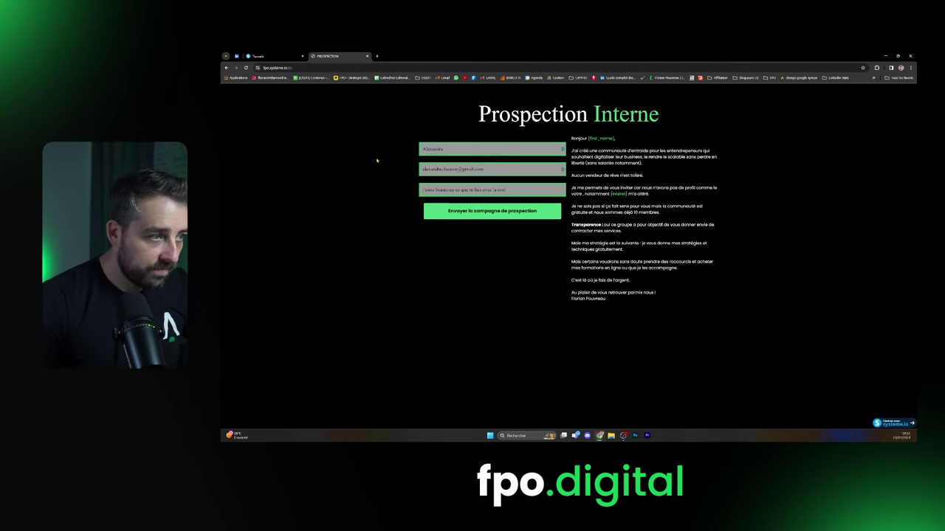
{"action": "type", "text": "mmunautés"}
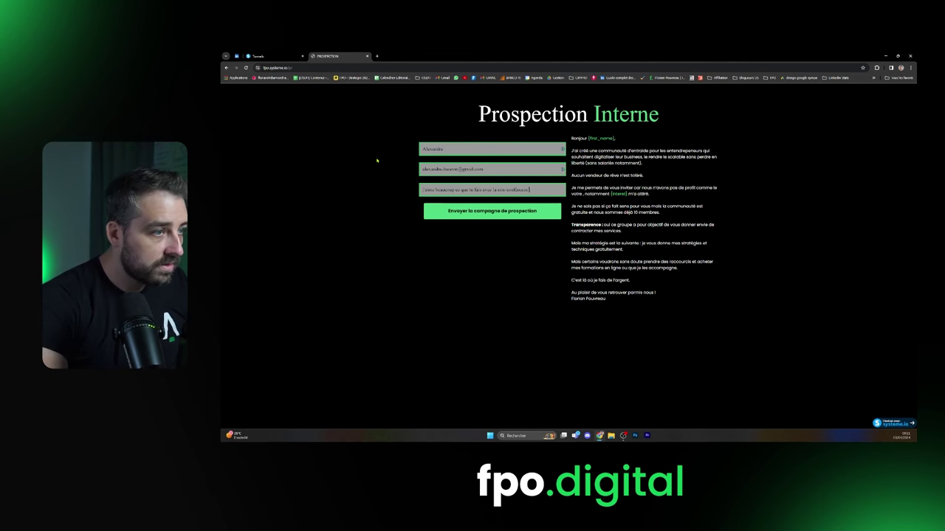
{"action": "type", "text": " Nouveau"}
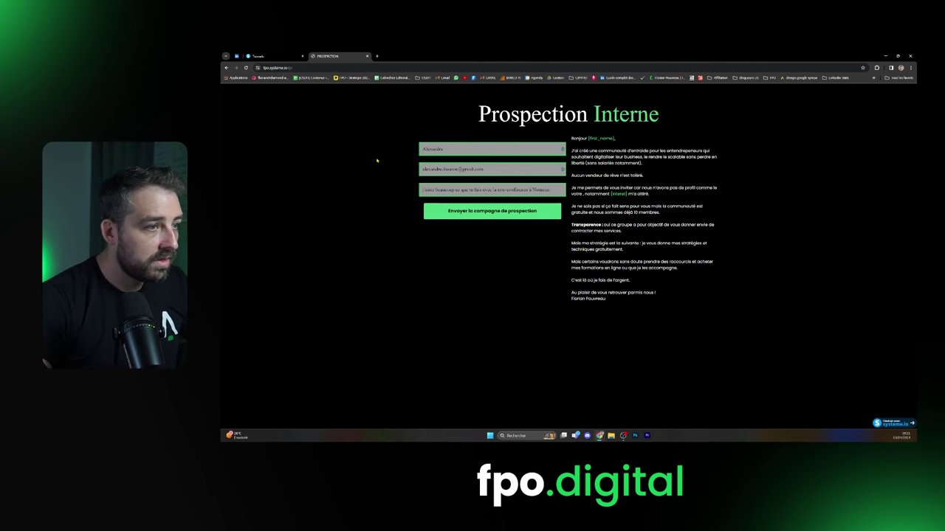
{"action": "left_click", "coordinate": [455, 211]}
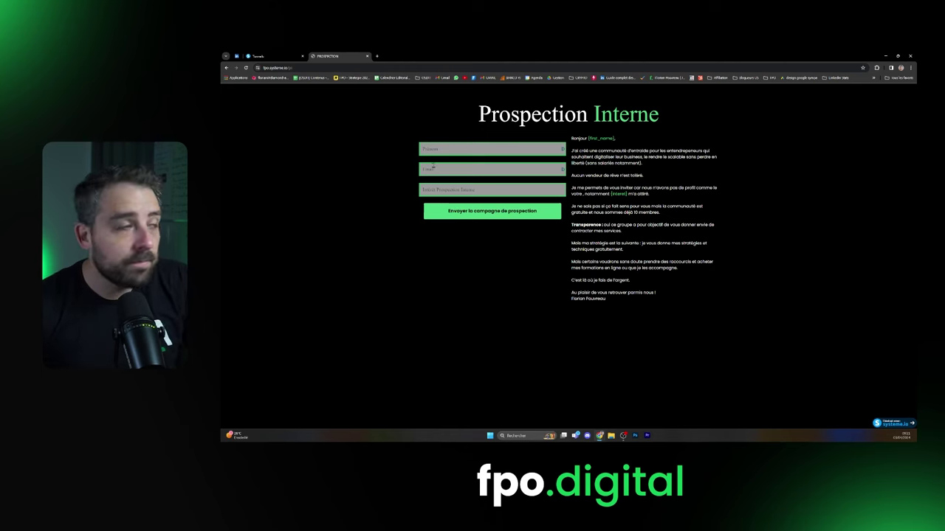
Find the prospect in the systeme.io contacts by exact e-mail and check the record's custom field, tags and email campaigns.
{"action": "left_click", "coordinate": [269, 57]}
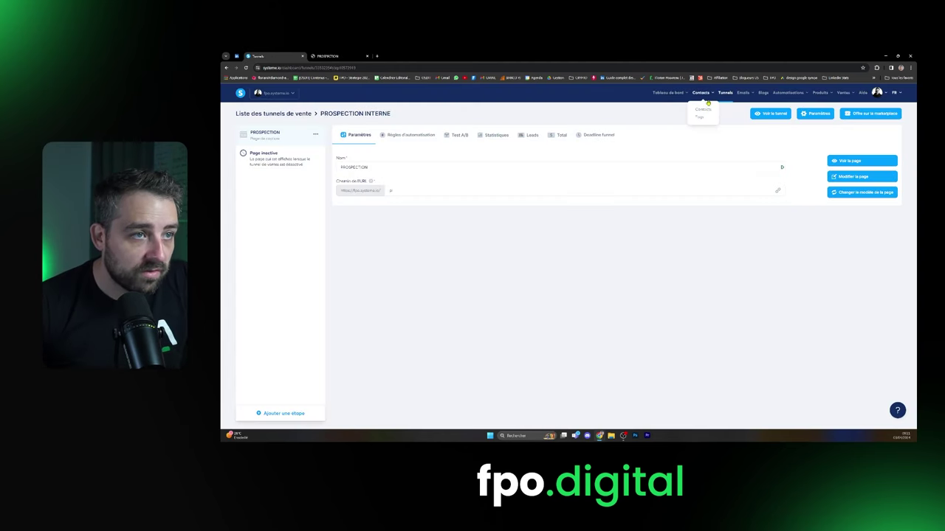
{"action": "left_click", "coordinate": [707, 111]}
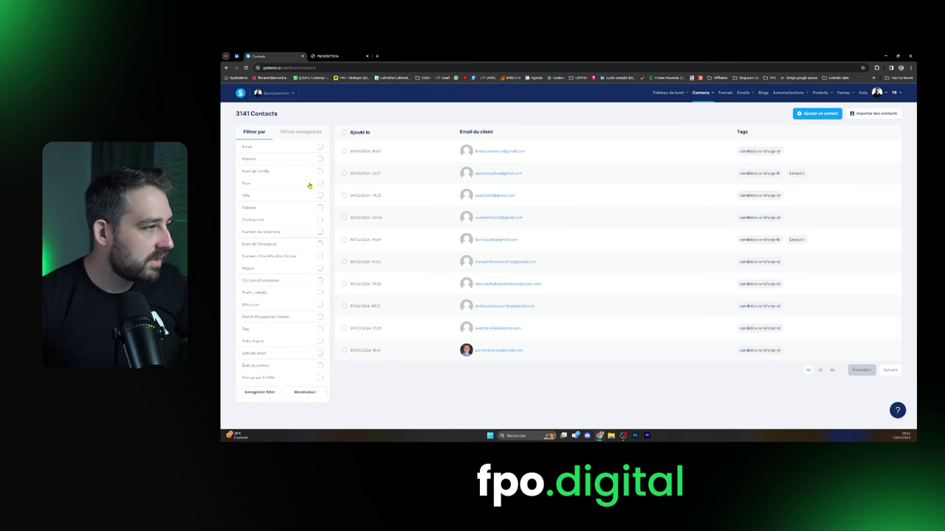
{"action": "left_click", "coordinate": [320, 148]}
{"action": "left_click", "coordinate": [284, 172]}
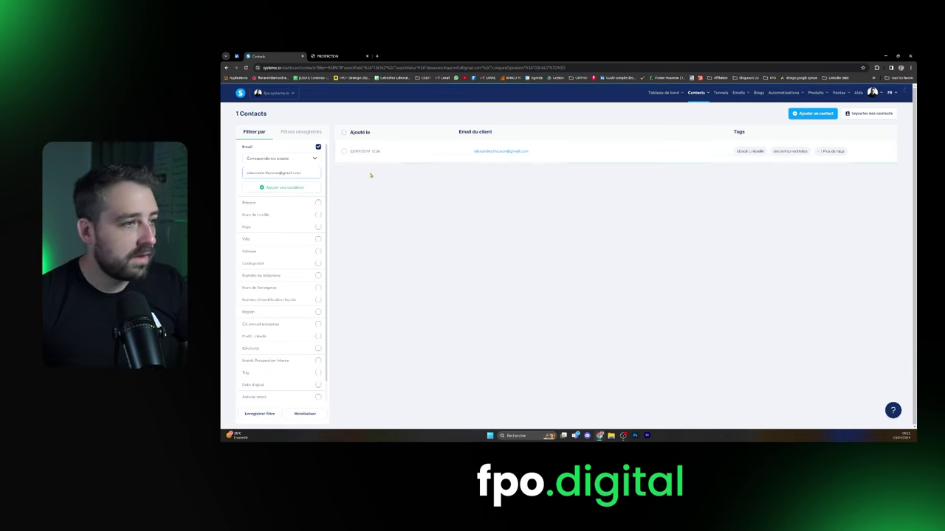
{"action": "left_click", "coordinate": [488, 152]}
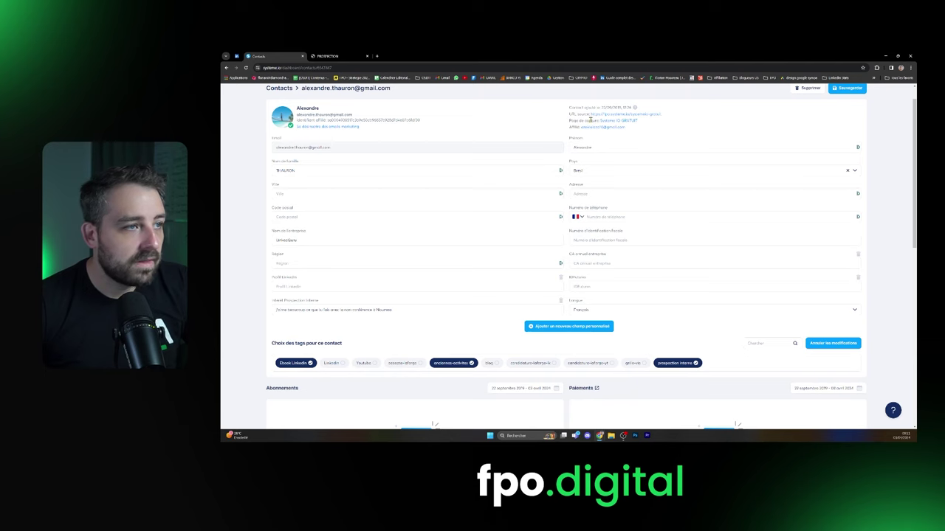
{"action": "scroll", "coordinate": [694, 158], "scroll_direction": "down", "scroll_amount": 8}
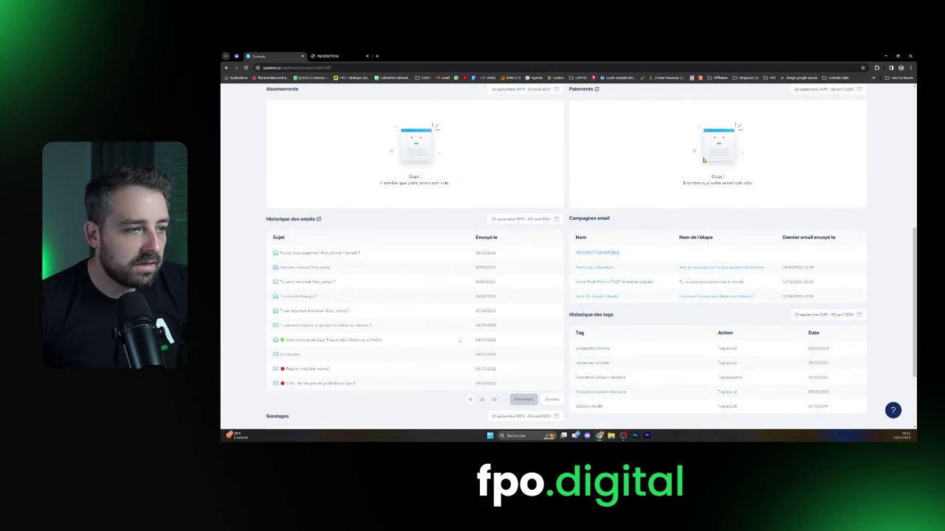
{"action": "scroll", "coordinate": [695, 166], "scroll_direction": "down", "scroll_amount": 2}
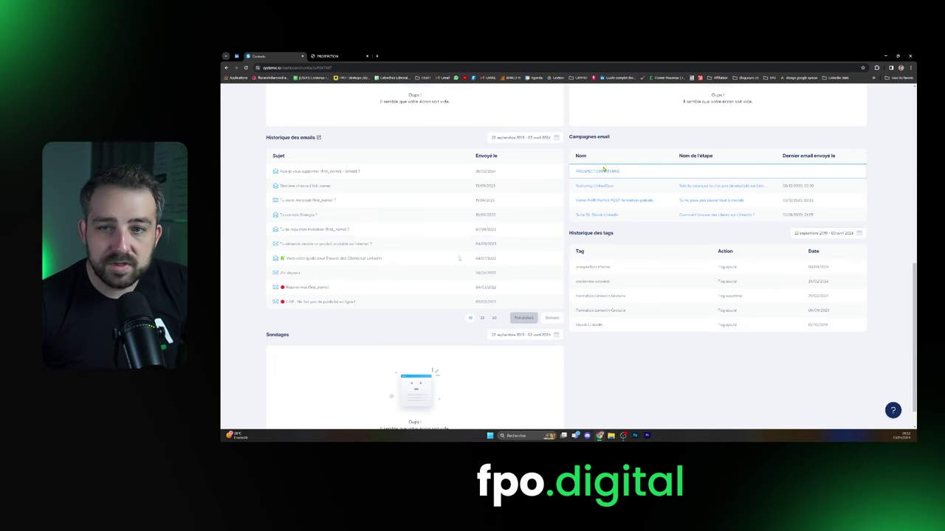
{"action": "scroll", "coordinate": [777, 175], "scroll_direction": "up", "scroll_amount": 10}
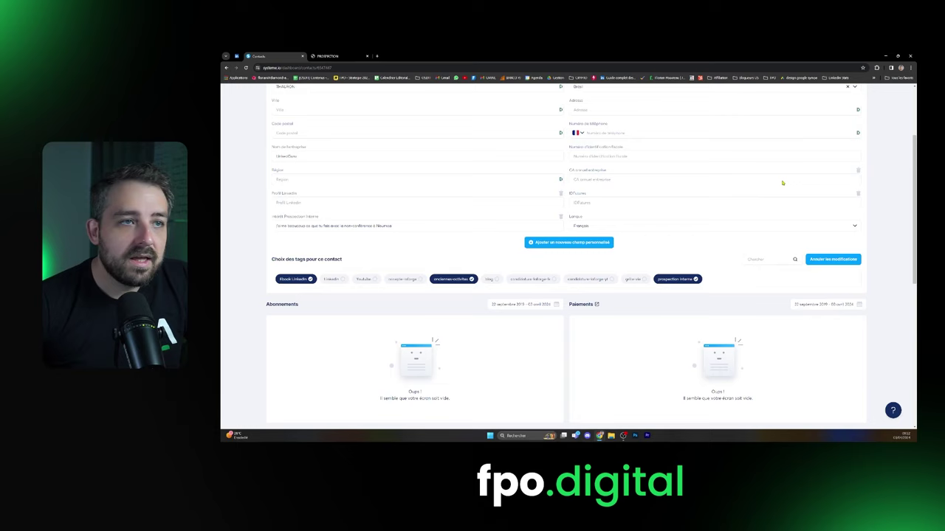
Create a new email in the PROSPECTION INTERNE campaign with the subject "Tu nous as rejoins ?" and the classic editor.
{"action": "left_click", "coordinate": [720, 93]}
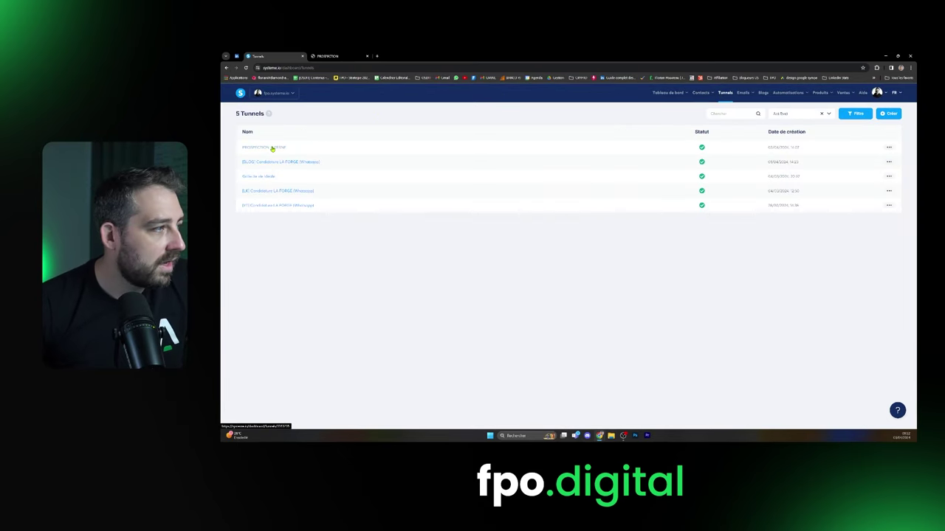
{"action": "mouse_move", "coordinate": [743, 93]}
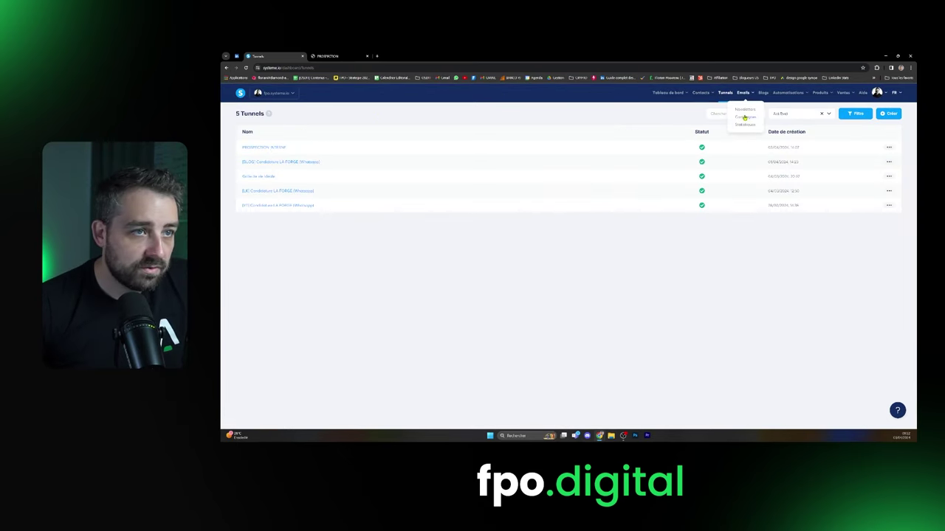
{"action": "left_click", "coordinate": [747, 119]}
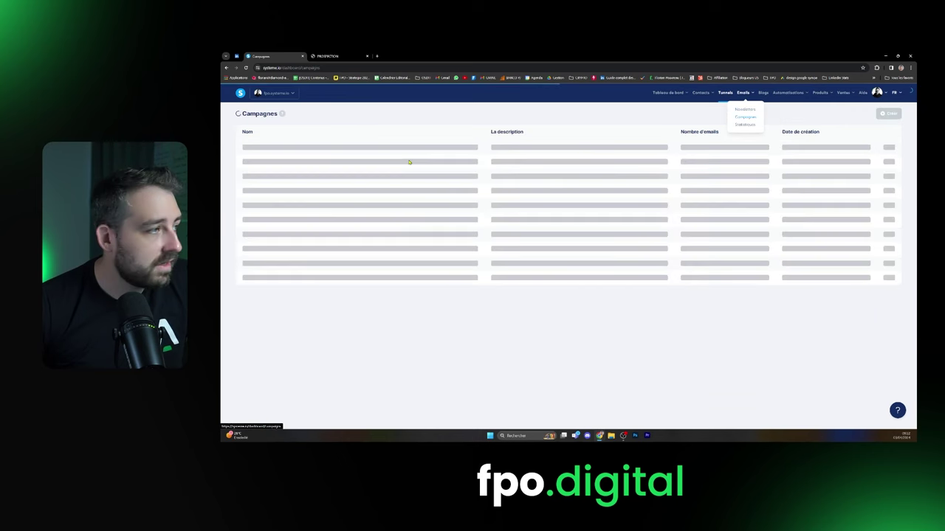
{"action": "left_click", "coordinate": [268, 148]}
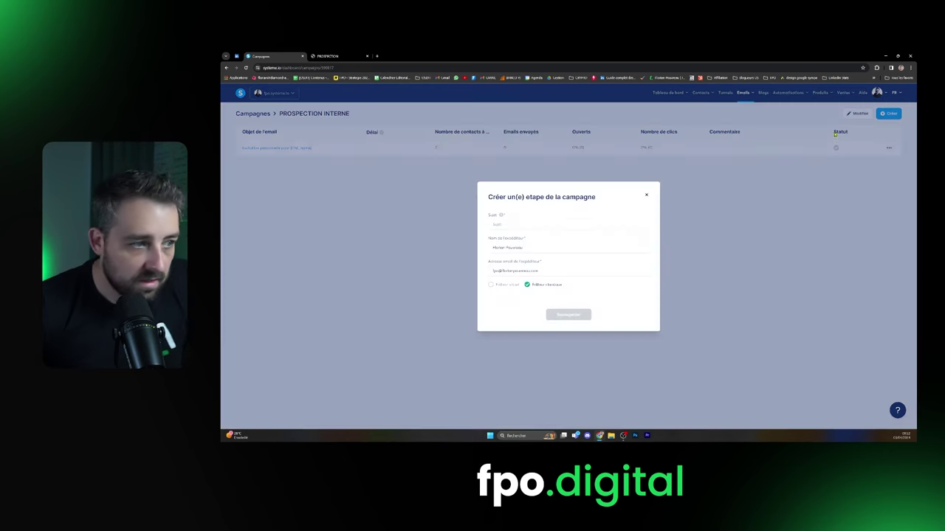
{"action": "type", "text": "Tu sou"}
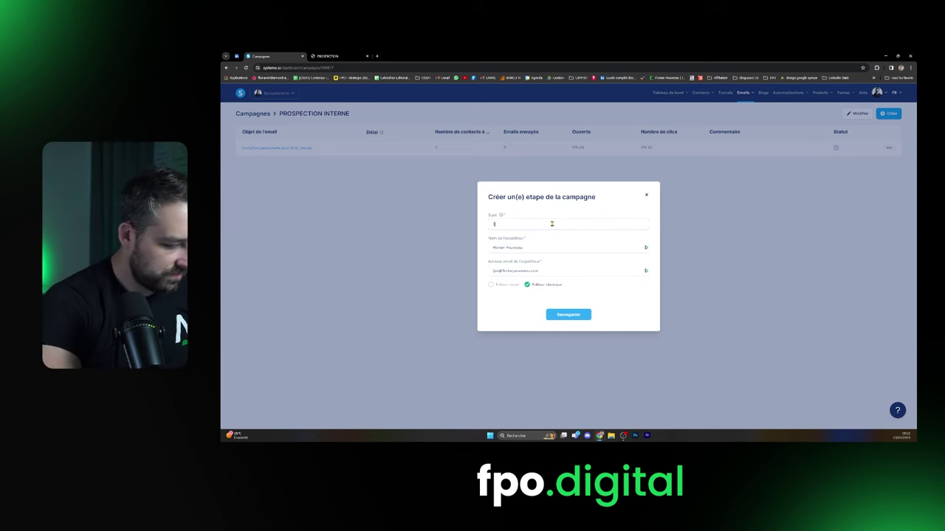
{"action": "type", "text": "s as"}
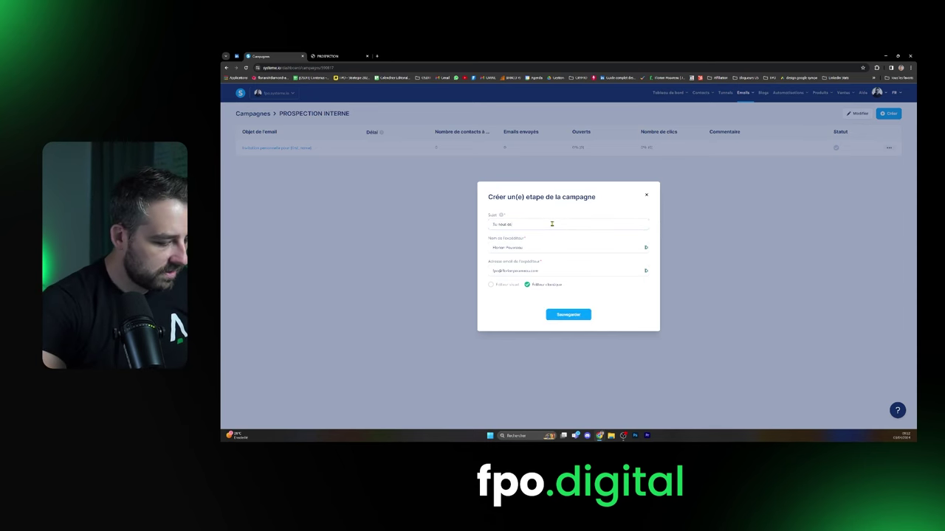
{"action": "type", "text": " rejoint"}
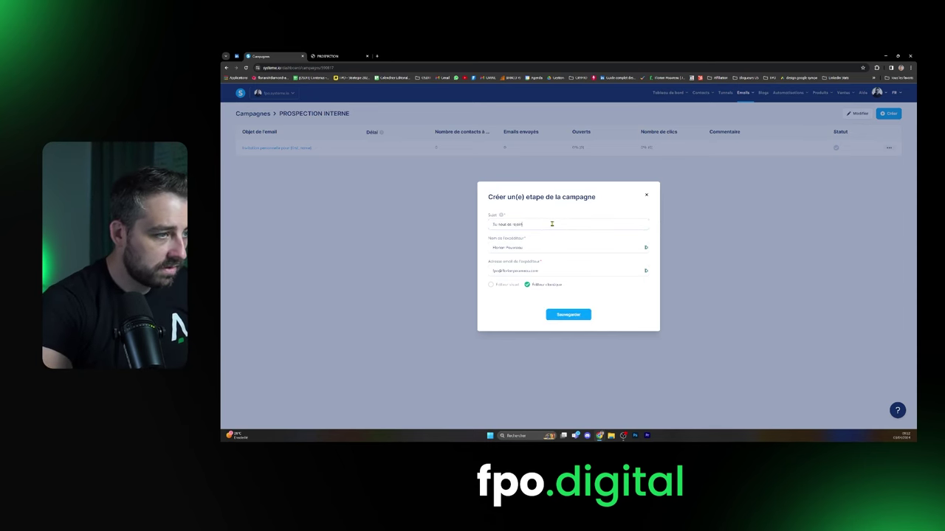
{"action": "type", "text": " !"}
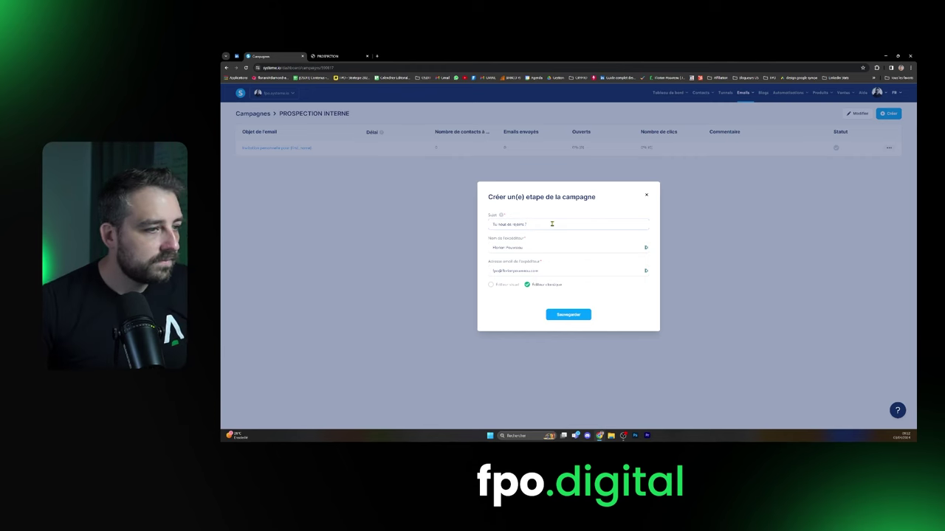
{"action": "left_click", "coordinate": [565, 316]}
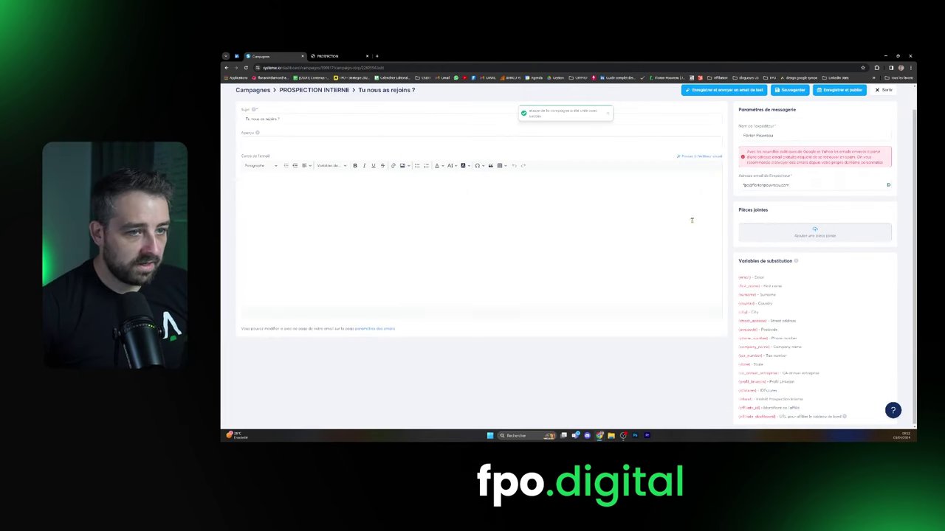
Start the email body with "Hello {first_name}" and insert the {first_name} variable before the question mark in the subject.
{"action": "left_click", "coordinate": [346, 192]}
{"action": "type", "text": "Re"}
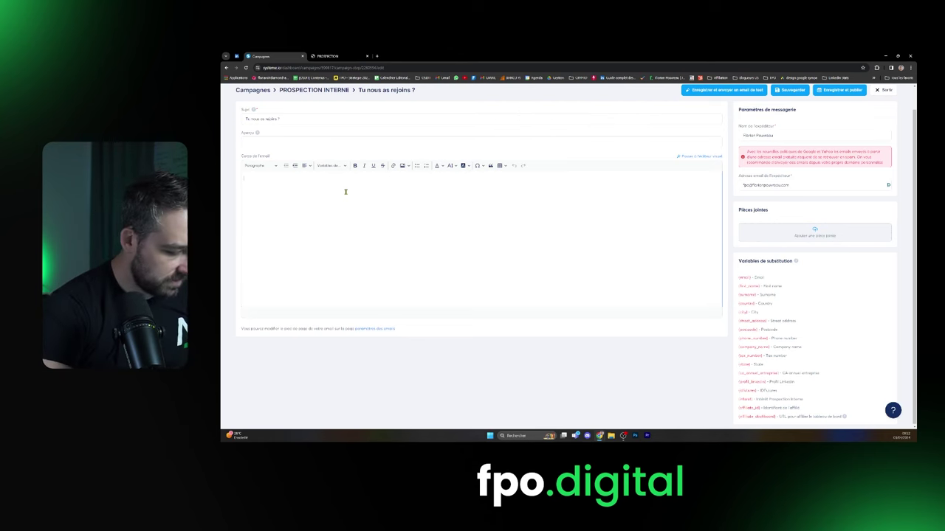
{"action": "type", "text": "llo"}
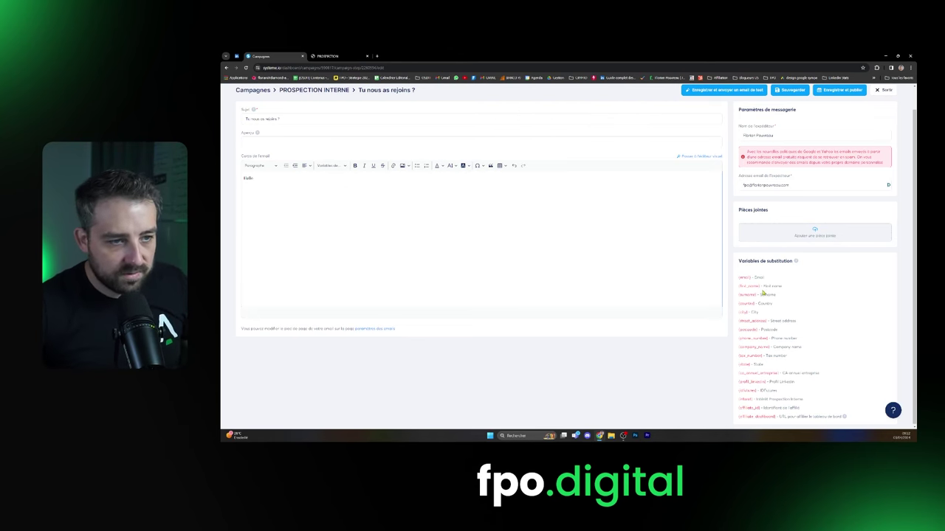
{"action": "left_click_drag", "start_coordinate": [759, 286], "coordinate": [736, 288]}
{"action": "key", "text": "ctrl+c"}
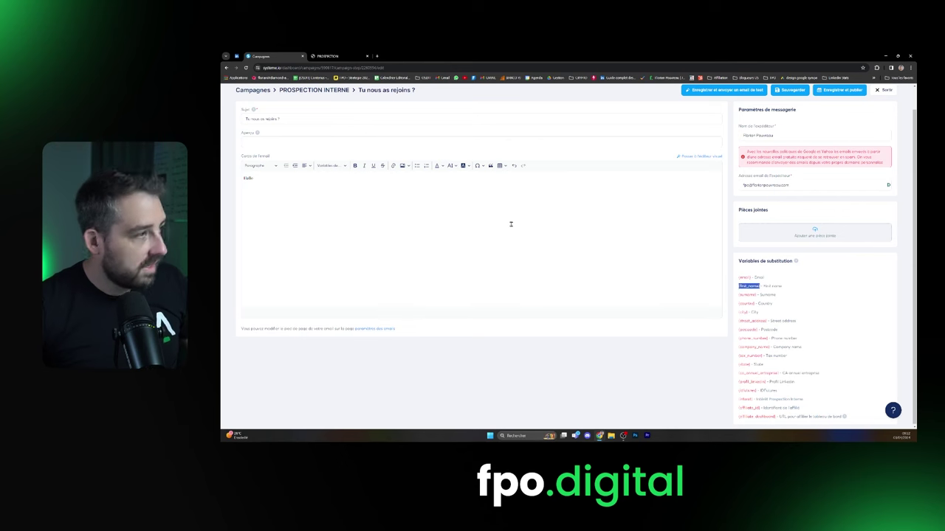
{"action": "left_click", "coordinate": [276, 120]}
{"action": "key", "text": "ctrl+v"}
{"action": "left_click", "coordinate": [296, 180]}
{"action": "key", "text": "ctrl+v"}
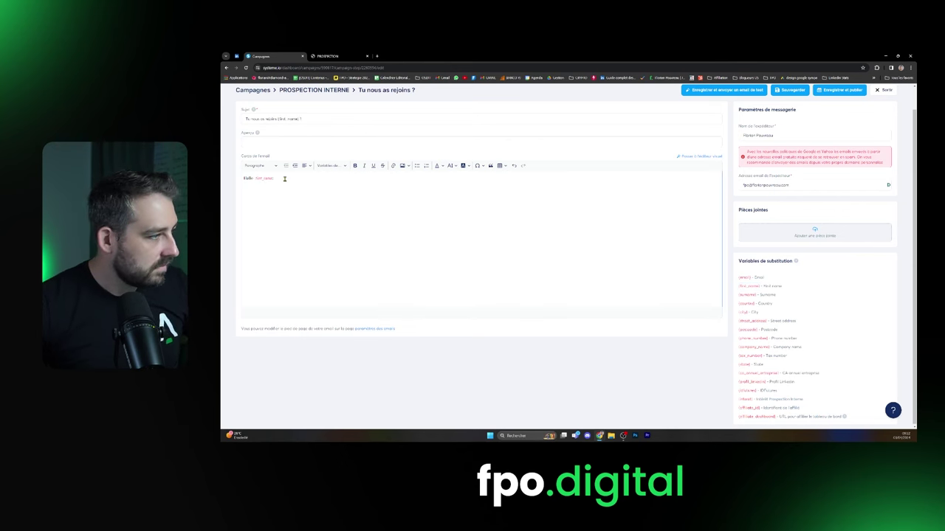
Below the greeting, write "Je voulais juste savoir si tu avais finalement déposé ta candidature pour laforge, car je".
{"action": "type", "text": ",je voulais p"}
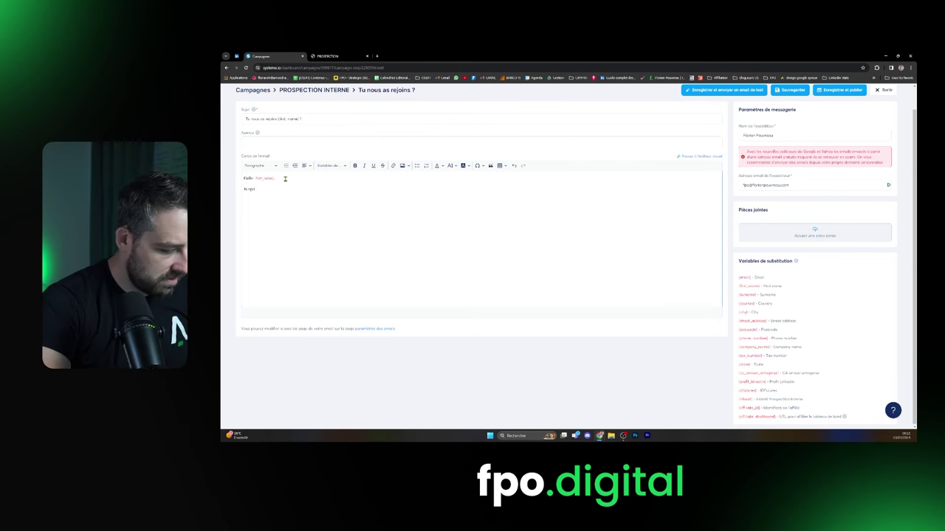
{"action": "type", "text": "s"}
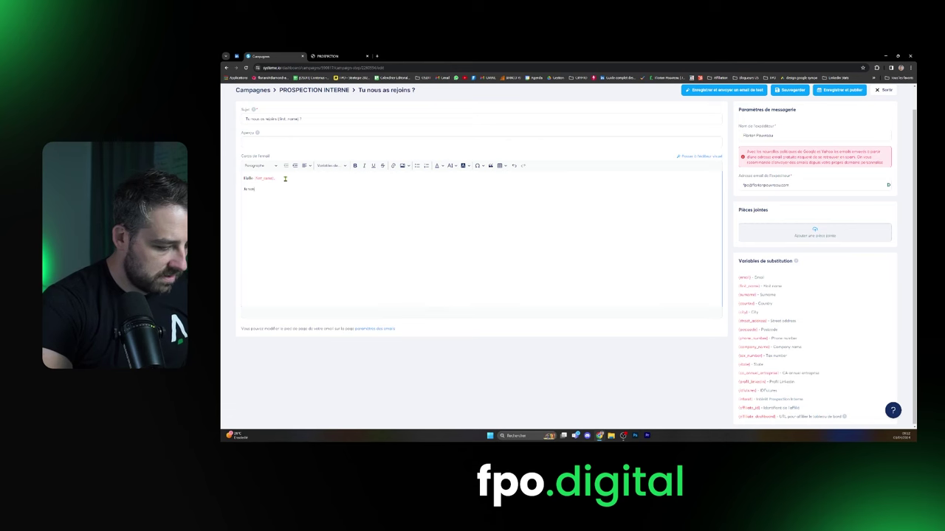
{"action": "type", "text": "juste savoir si tu"}
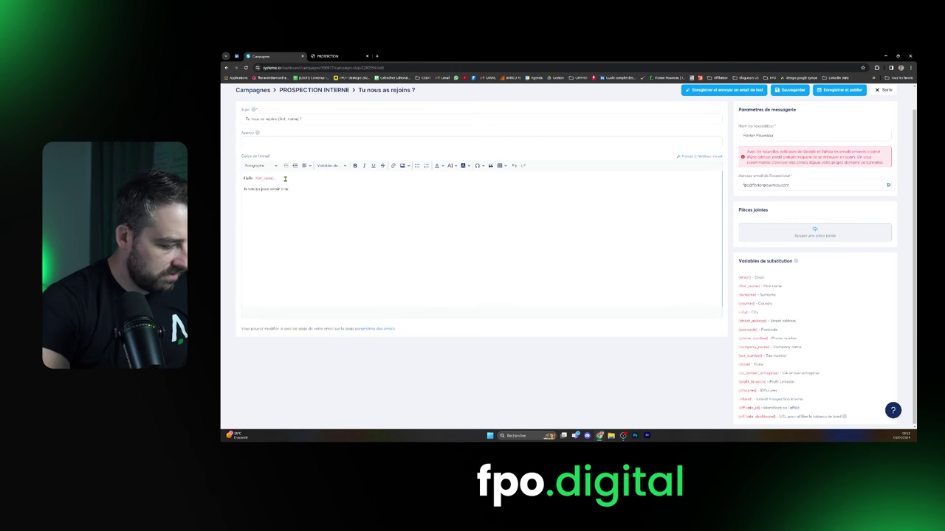
{"action": "type", "text": "ais"}
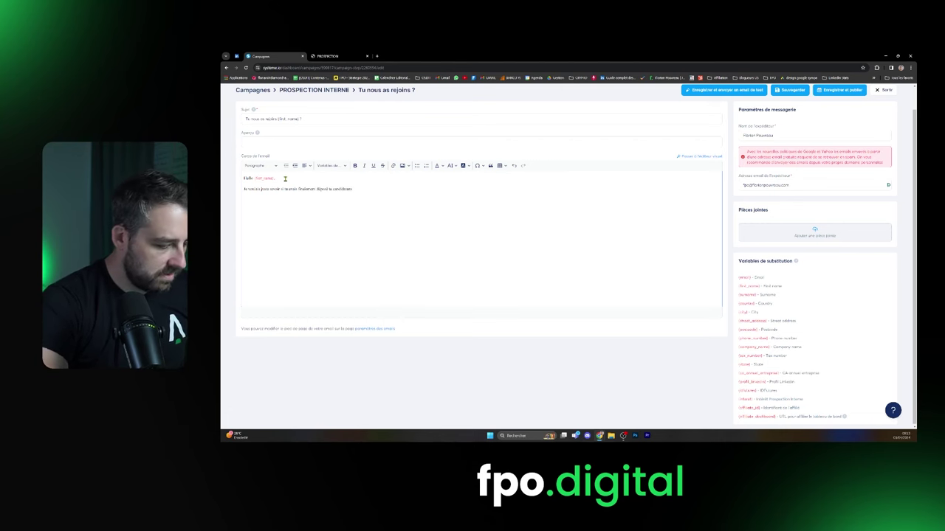
{"action": "type", "text": "pour faire"}
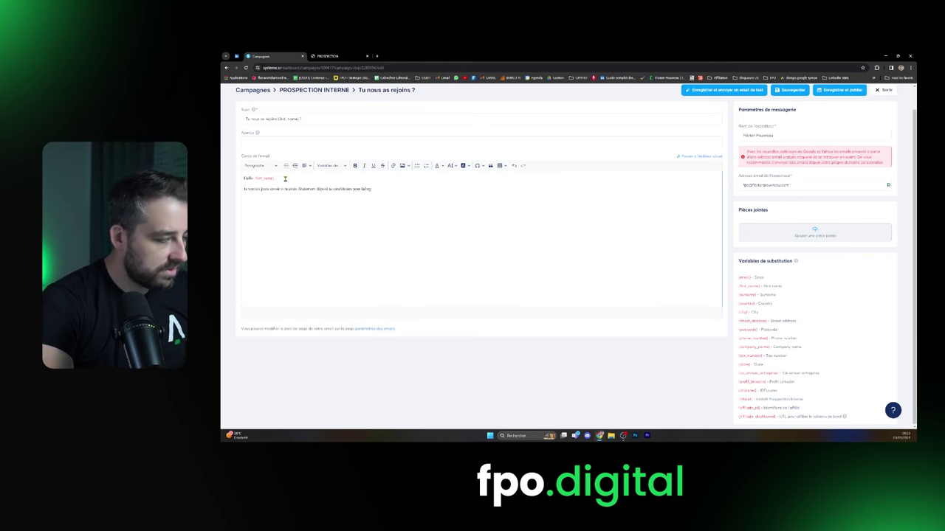
{"action": "type", "text": "ge, car je"}
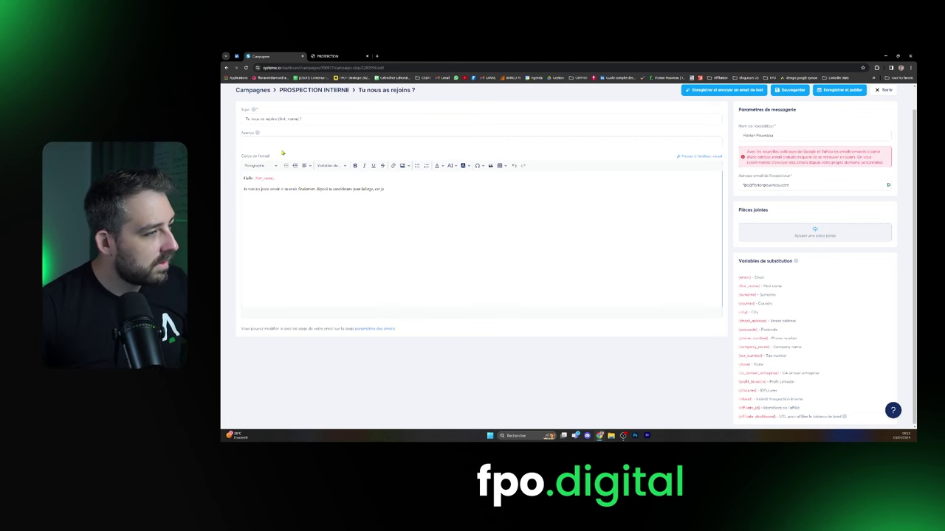
Replace the end of the sentence after "finalement" with "rejoins la communauté laforge ?".
{"action": "left_click_drag", "start_coordinate": [396, 189], "coordinate": [317, 190]}
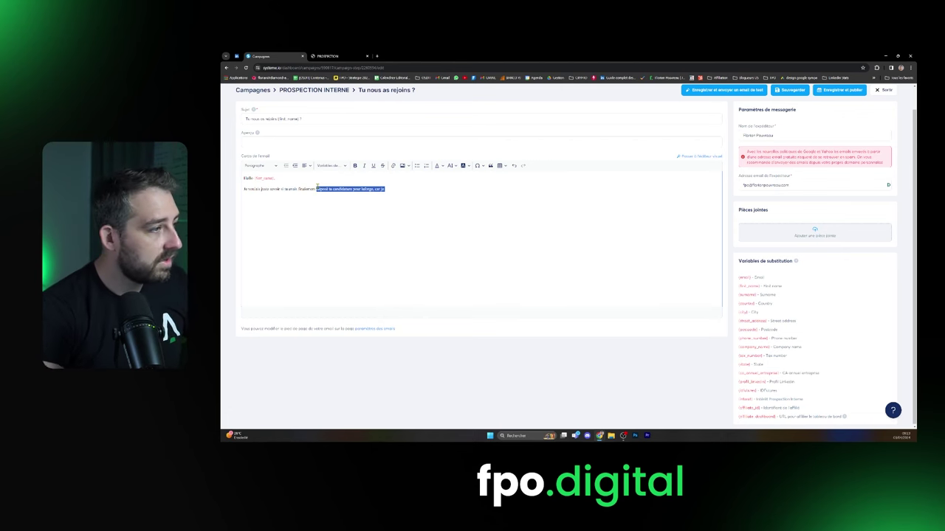
{"action": "type", "text": "postulé"}
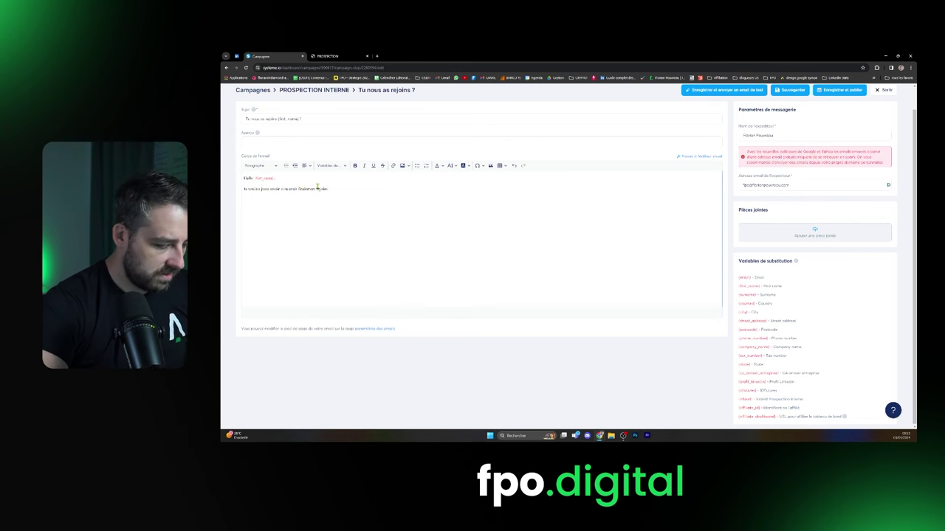
{"action": "type", "text": " à la communauté la forge ?"}
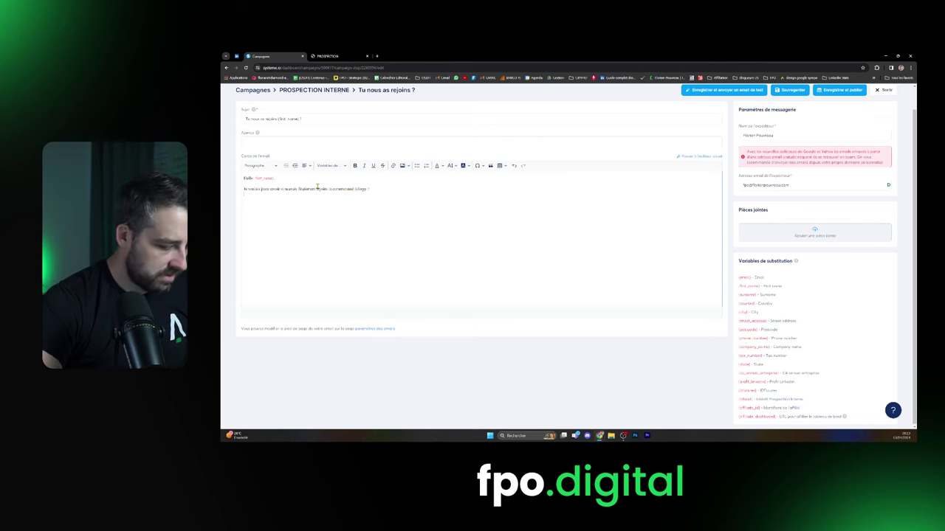
Add the line "J'ai partagé des infos que tu pourrais aimer cette semaine." under the question in the email body.
{"action": "key", "text": "Return"}
{"action": "type", "text": "Je"}
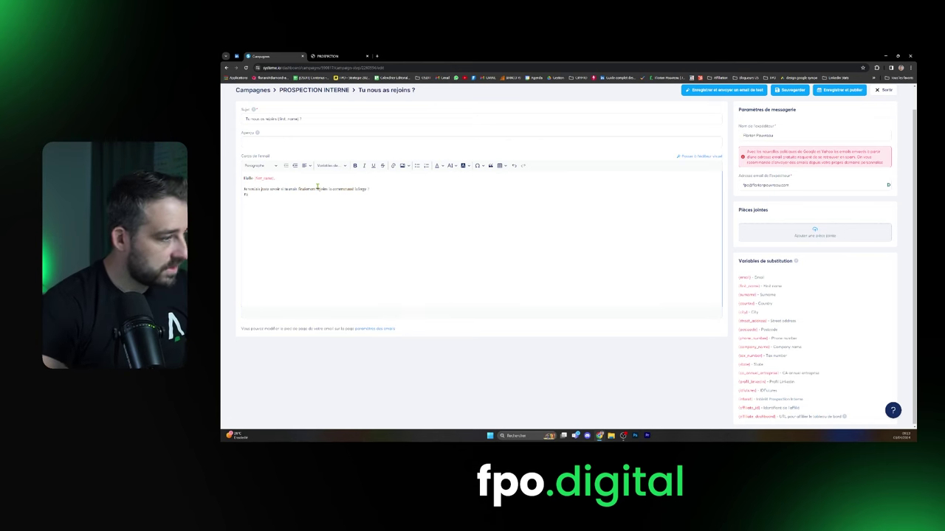
{"action": "type", "text": "ai posté des infos qu"}
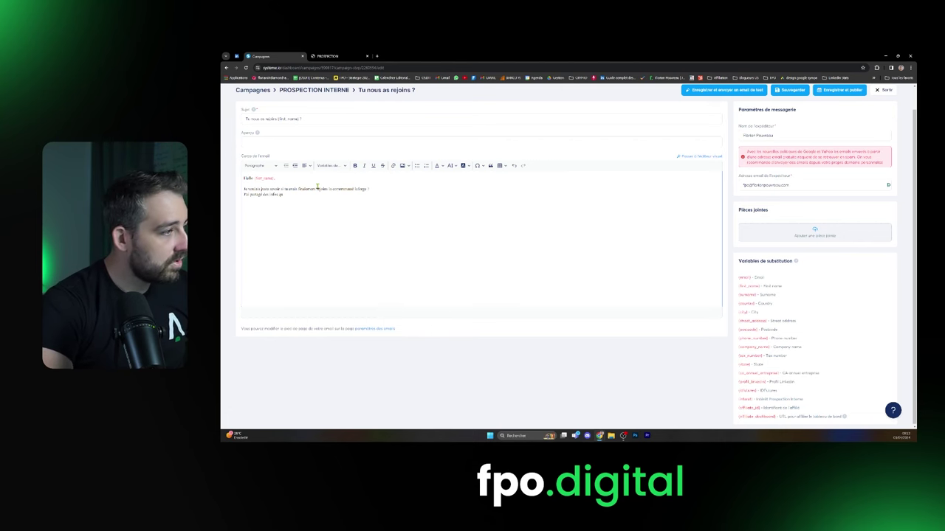
{"action": "type", "text": "né"}
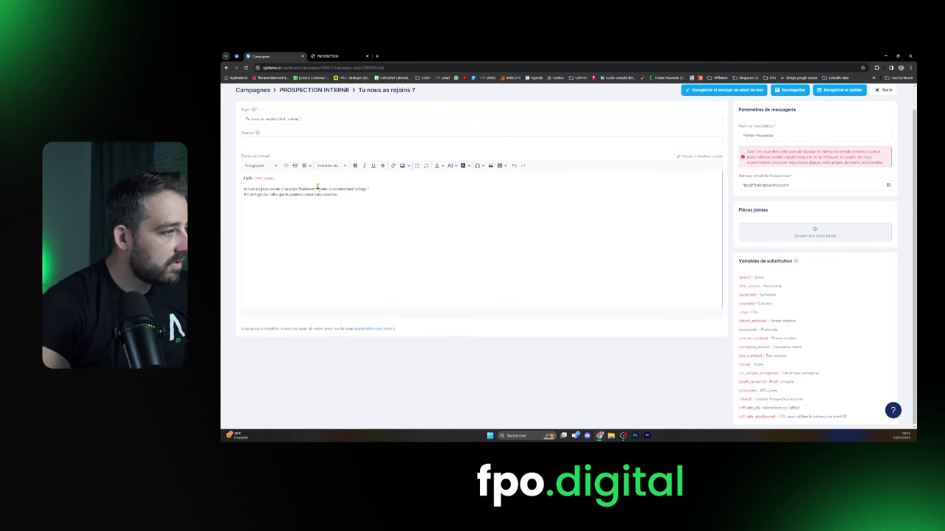
Close the email with "Je te souhaite beaucoup de succès." and "A très vite", and sign with the sender's first name.
{"action": "type", "text": "mercie beaucoup de succès."}
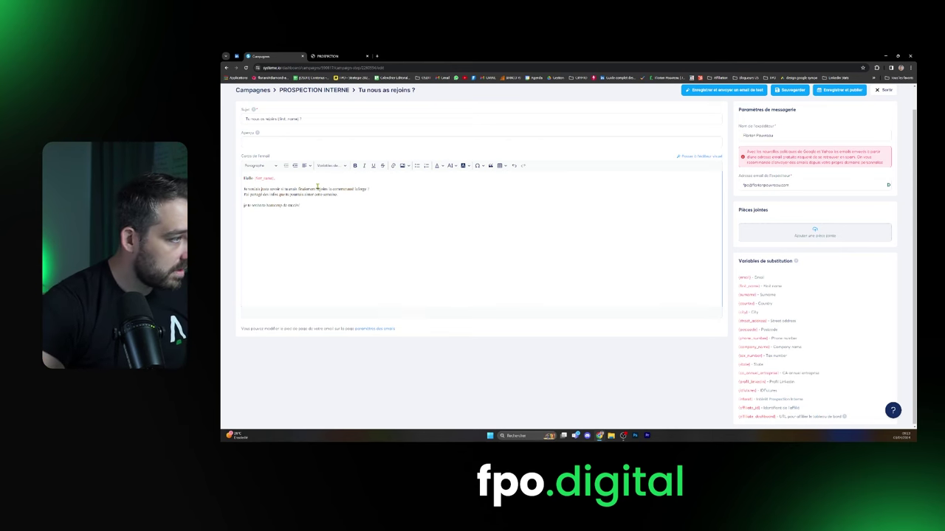
{"action": "type", "text": "A très vite"}
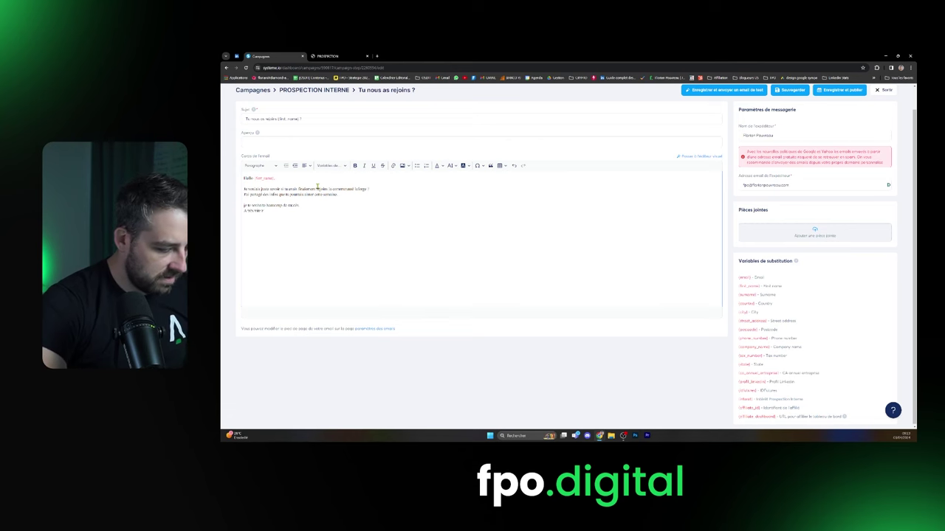
{"action": "type", "text": " à toi"}
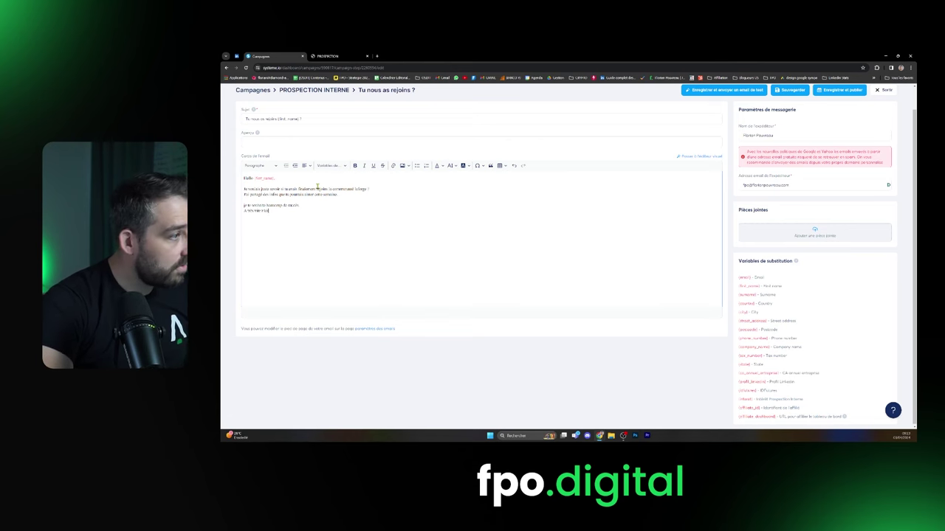
{"action": "left_click", "coordinate": [262, 211]}
{"action": "key", "text": "Return"}
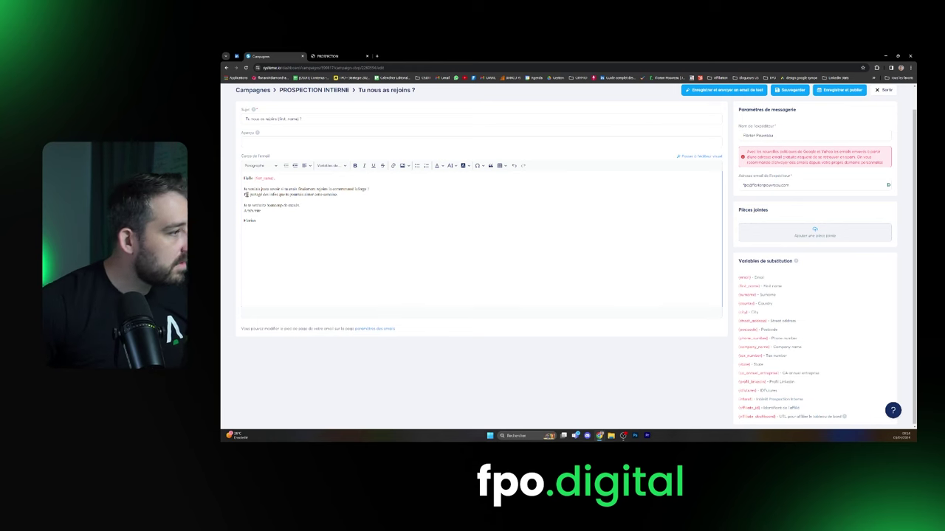
Insert the line "Si tu veux nous rejoindre tu peux cliquer ici :" above the closing wishes.
{"action": "key", "text": "ctrl+v"}
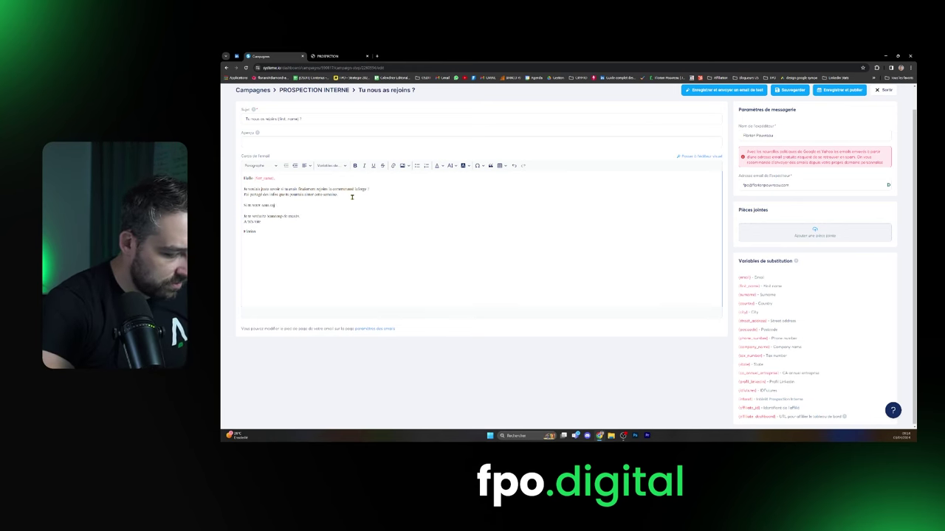
{"action": "type", "text": "nous rejoindre tu peux cliquer ici :"}
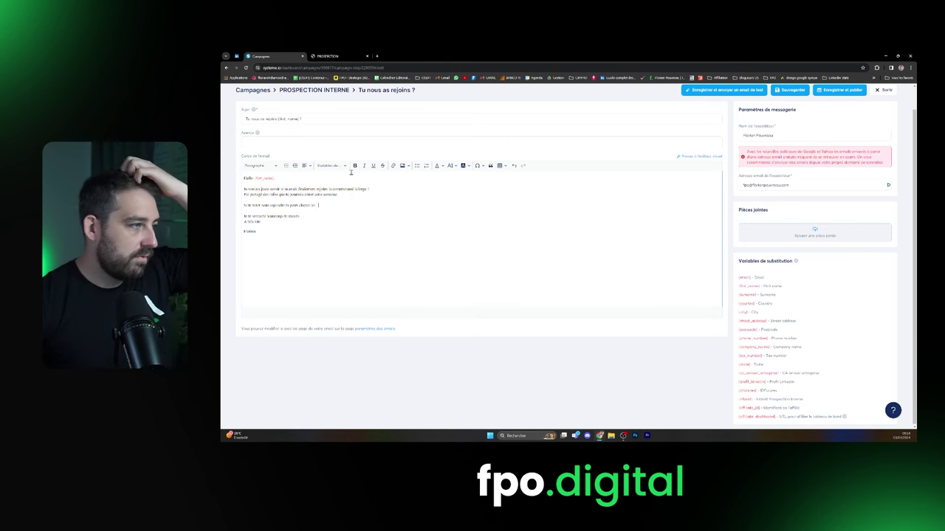
Apply one dark text colour and font size to the whole email body and add the sender's surname to the signature.
{"action": "key", "text": "ctrl+a"}
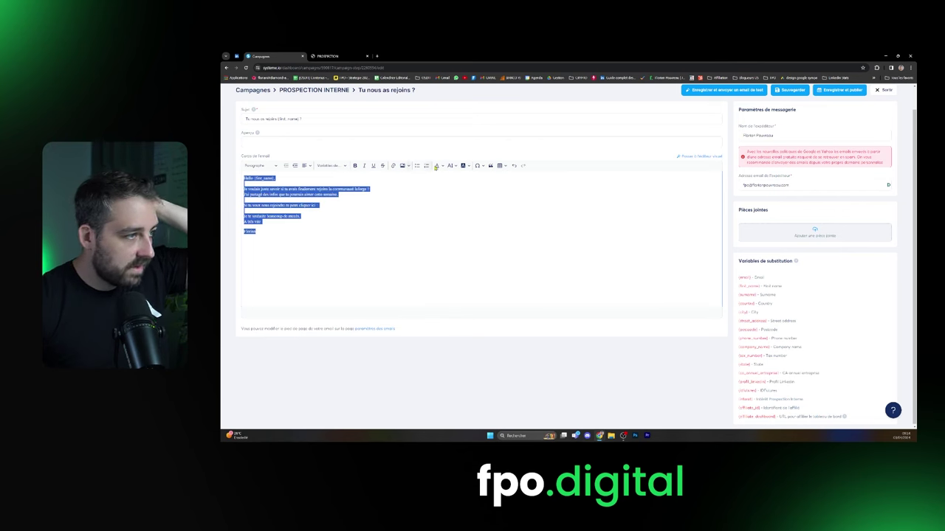
{"action": "left_click", "coordinate": [438, 167]}
{"action": "left_click", "coordinate": [446, 184]}
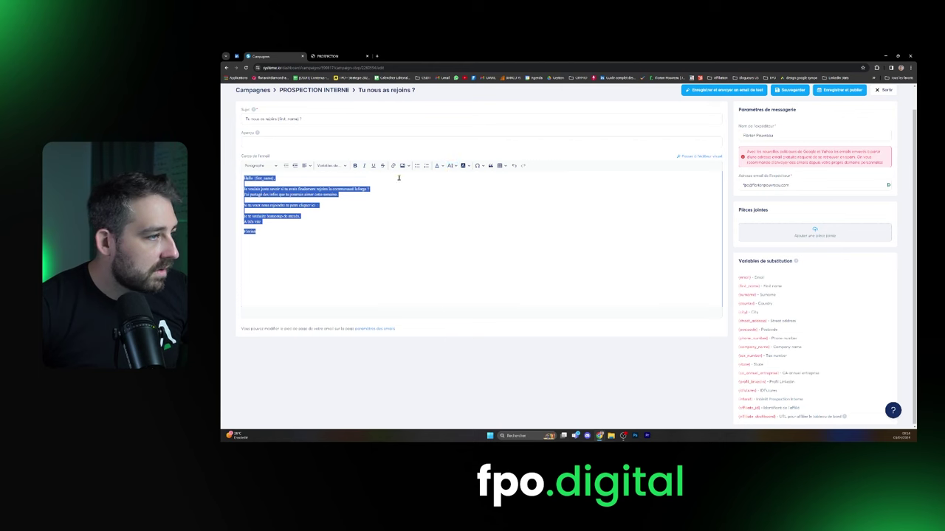
{"action": "left_click", "coordinate": [450, 166]}
{"action": "left_click", "coordinate": [455, 193]}
{"action": "left_click", "coordinate": [450, 166]}
{"action": "left_click", "coordinate": [454, 207]}
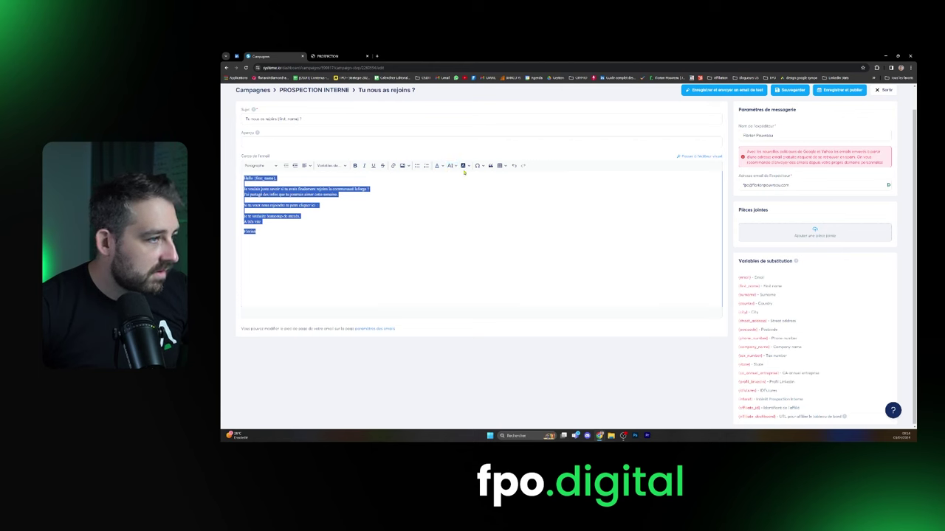
{"action": "left_click", "coordinate": [465, 166]}
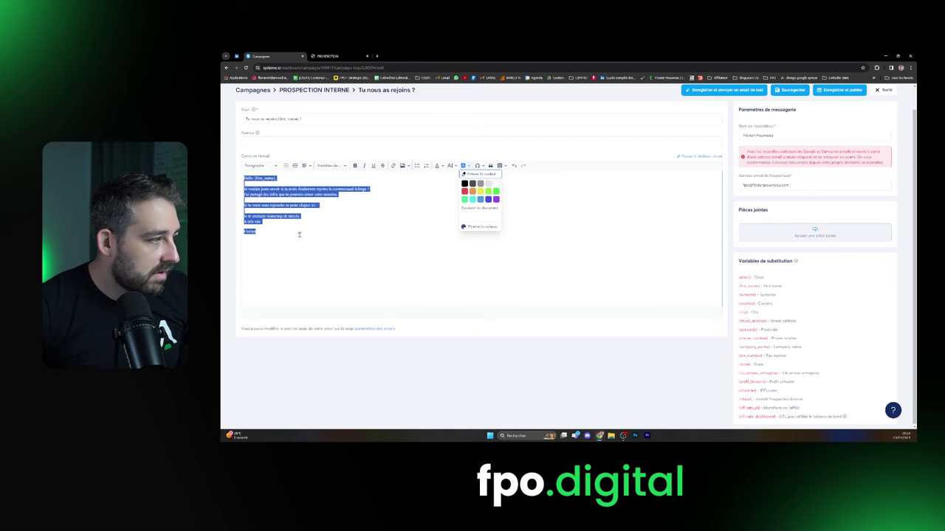
{"action": "left_click", "coordinate": [263, 234]}
{"action": "type", "text": "Pouvreau"}
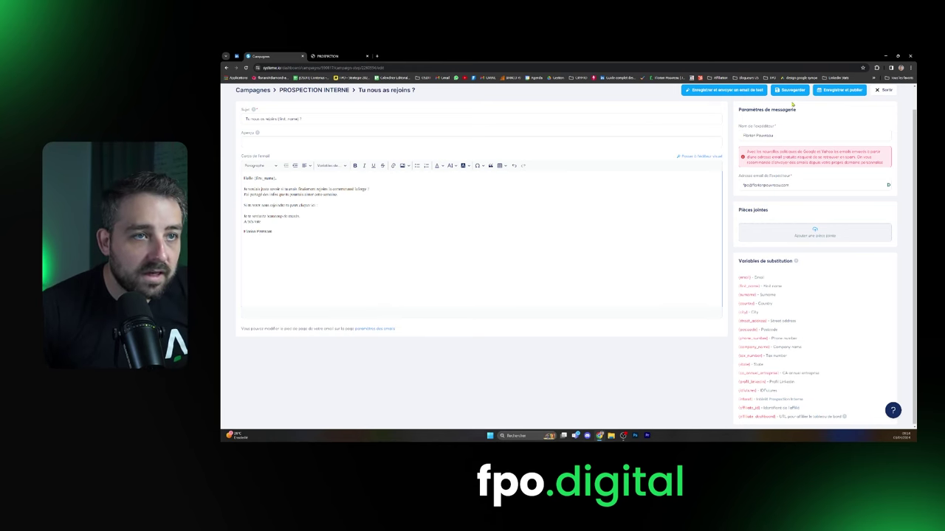
Save and publish the email with a delay in days and no preceding email, and return to the campaign's email list.
{"action": "left_click", "coordinate": [839, 89]}
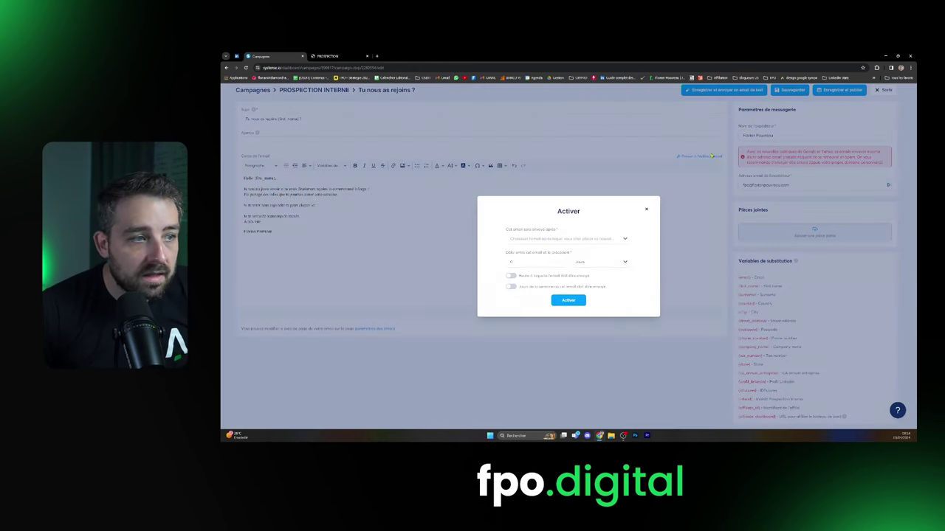
{"action": "left_click", "coordinate": [526, 263]}
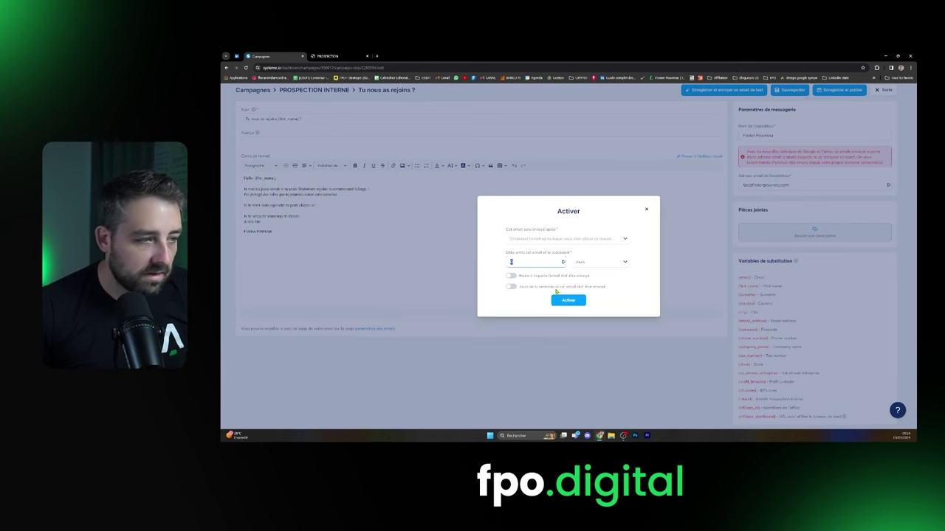
{"action": "left_click", "coordinate": [587, 238]}
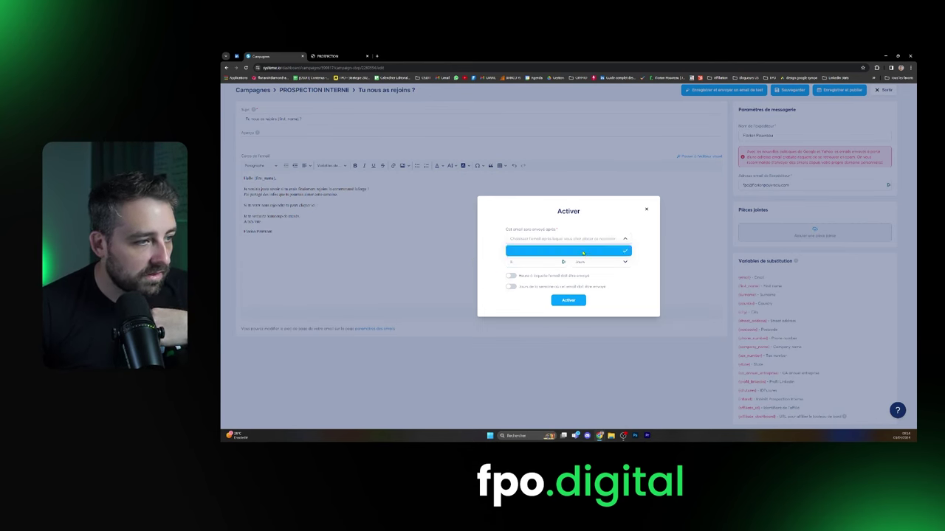
{"action": "left_click", "coordinate": [567, 252]}
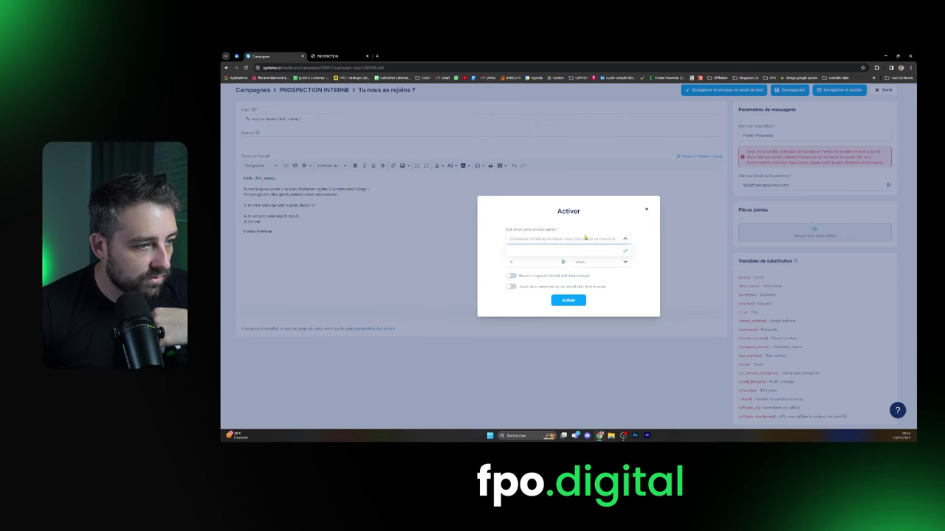
{"action": "left_click", "coordinate": [569, 301]}
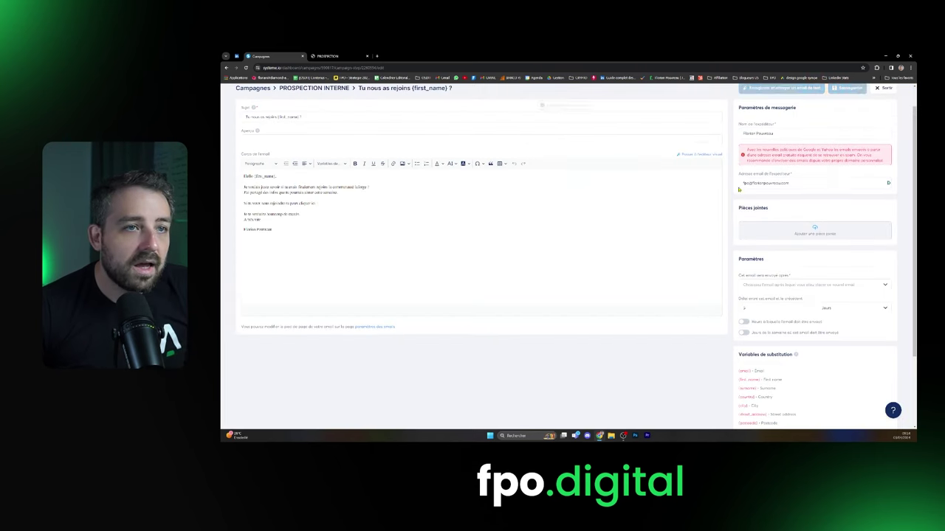
{"action": "left_click", "coordinate": [884, 113]}
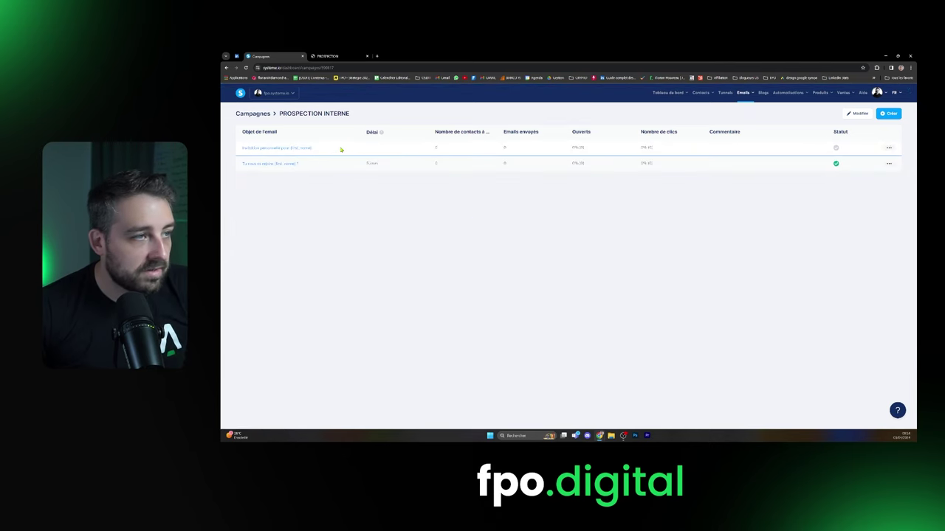
Activate the "Invitation personnelle pour {first_name}" email with no preceding email and a delay of 5 minutes.
{"action": "left_click", "coordinate": [889, 148]}
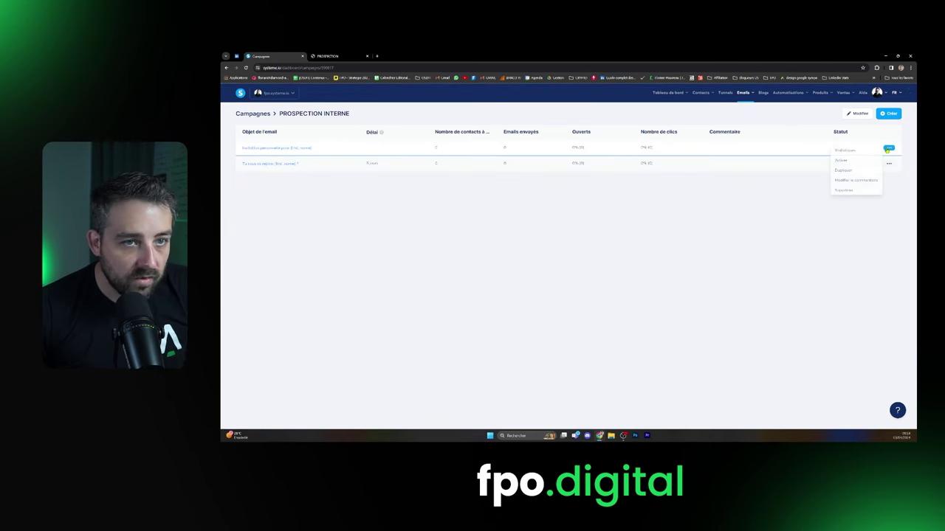
{"action": "left_click", "coordinate": [845, 164]}
{"action": "left_click", "coordinate": [544, 239]}
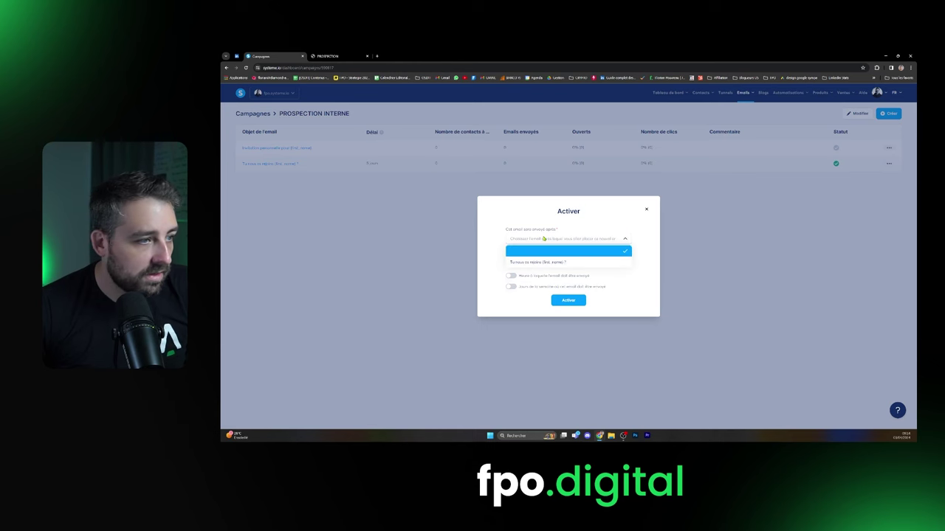
{"action": "left_click", "coordinate": [532, 255]}
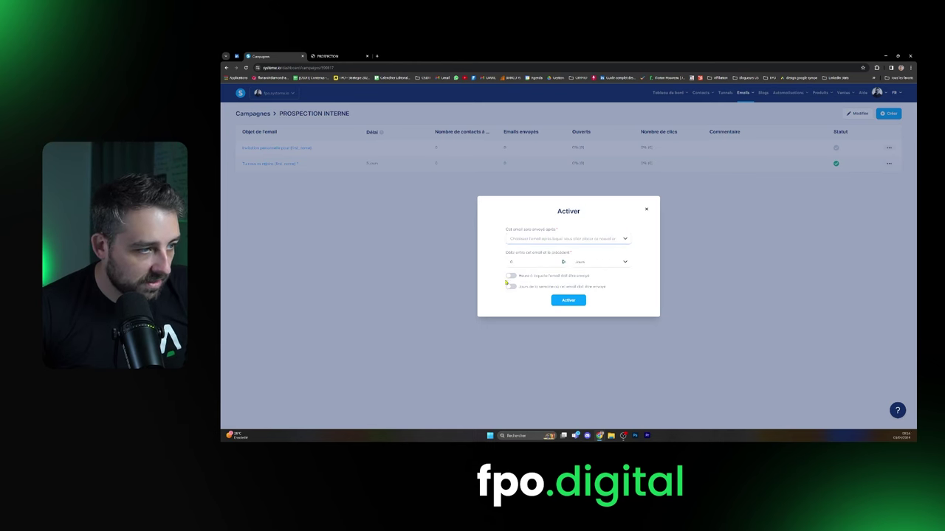
{"action": "left_click", "coordinate": [580, 262]}
{"action": "left_click", "coordinate": [583, 286]}
{"action": "left_click", "coordinate": [521, 260]}
{"action": "type", "text": "5"}
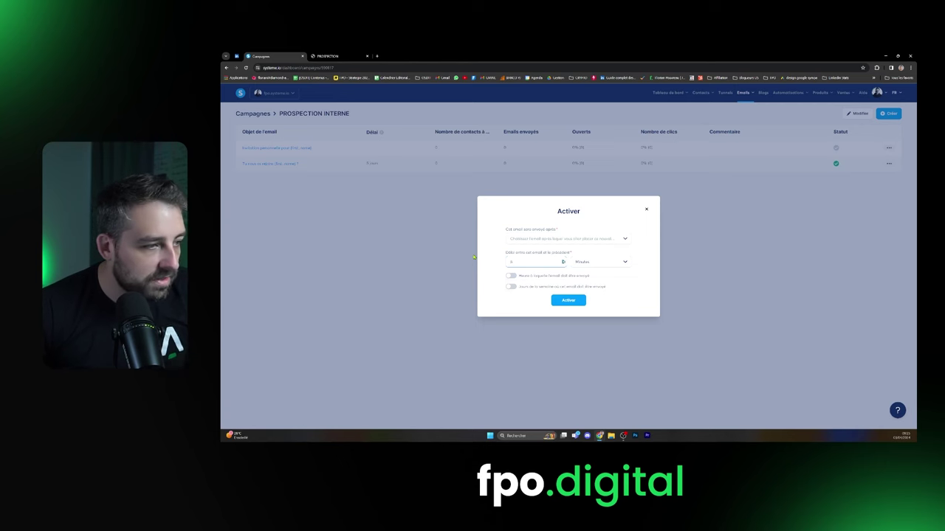
{"action": "left_click", "coordinate": [568, 300]}
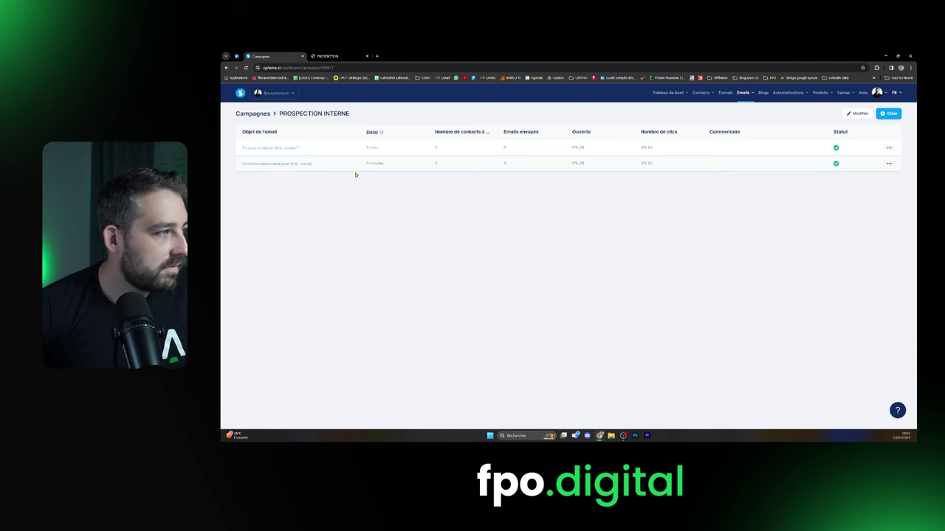
Set the "Tu nous as rejoins {first_name} ?" email to follow "Invitation personnelle pour {first_name}", save it and return to the campaign's email list.
{"action": "left_click", "coordinate": [889, 147]}
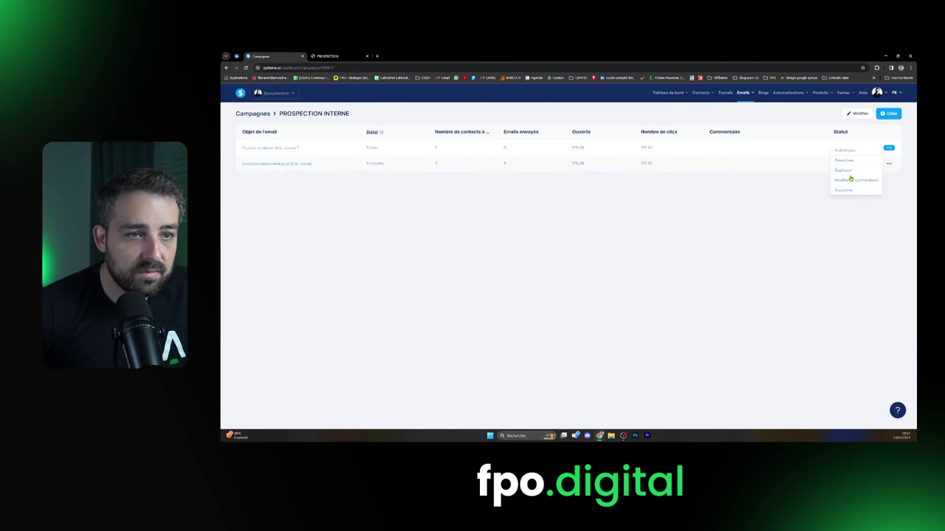
{"action": "left_click", "coordinate": [269, 147]}
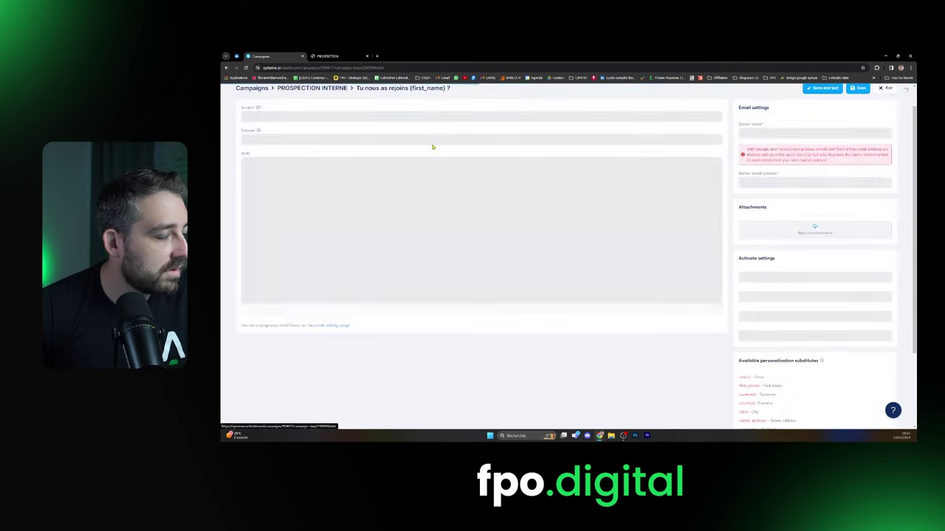
{"action": "scroll", "coordinate": [841, 118], "scroll_direction": "up", "scroll_amount": 1}
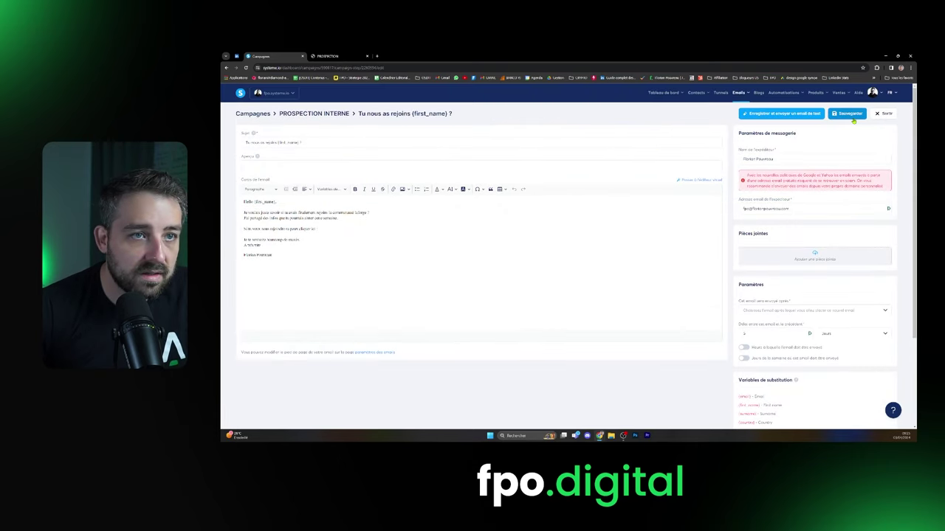
{"action": "scroll", "coordinate": [765, 347], "scroll_direction": "down", "scroll_amount": 2}
{"action": "left_click", "coordinate": [833, 231]}
{"action": "left_click", "coordinate": [779, 251]}
{"action": "scroll", "coordinate": [792, 252], "scroll_direction": "up", "scroll_amount": 2}
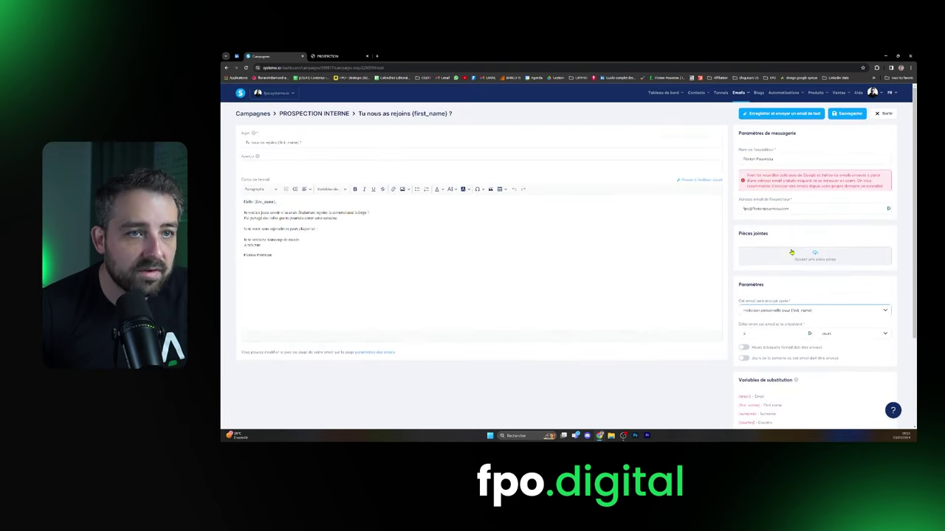
{"action": "left_click", "coordinate": [849, 115]}
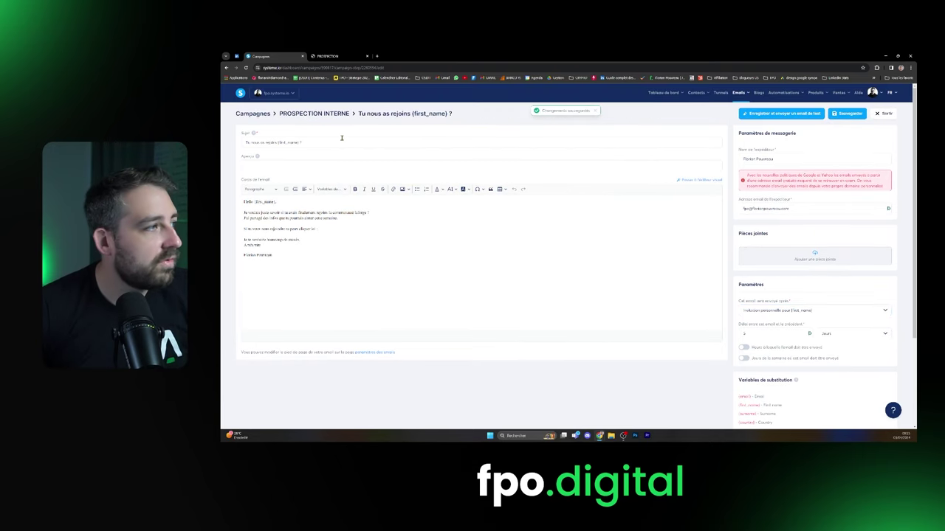
{"action": "left_click", "coordinate": [331, 113]}
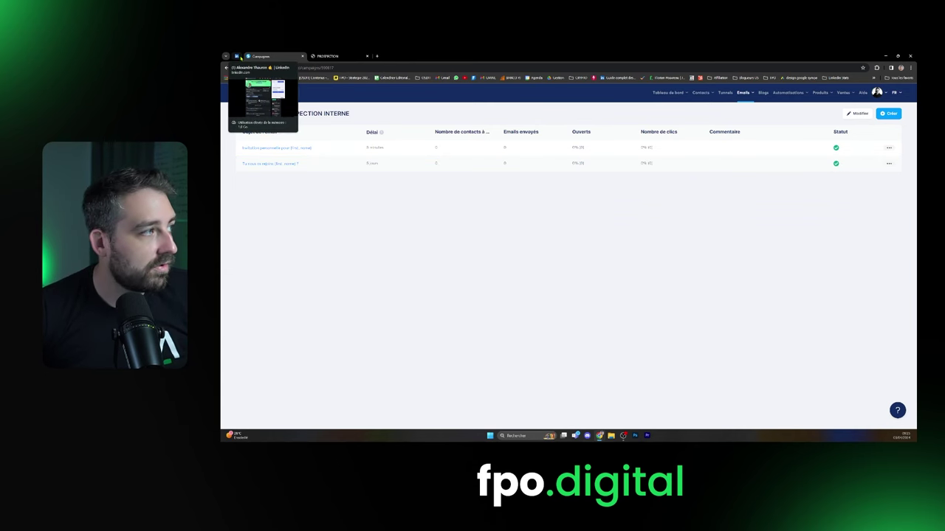
Pin the published Prospection Interne page's browser tab beside the pinned LinkedIn tab.
{"action": "left_click", "coordinate": [340, 56]}
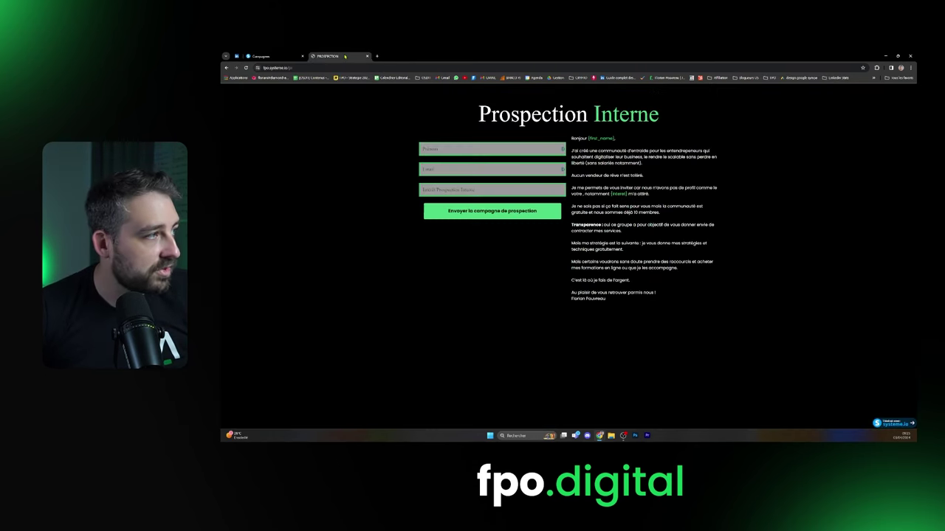
{"action": "left_click", "coordinate": [260, 56]}
{"action": "left_click", "coordinate": [336, 57]}
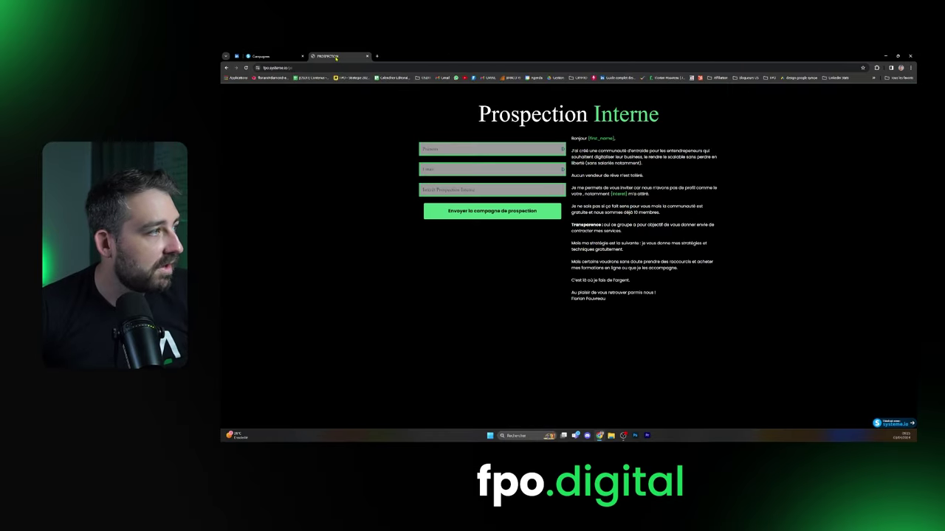
{"action": "right_click", "coordinate": [335, 57]}
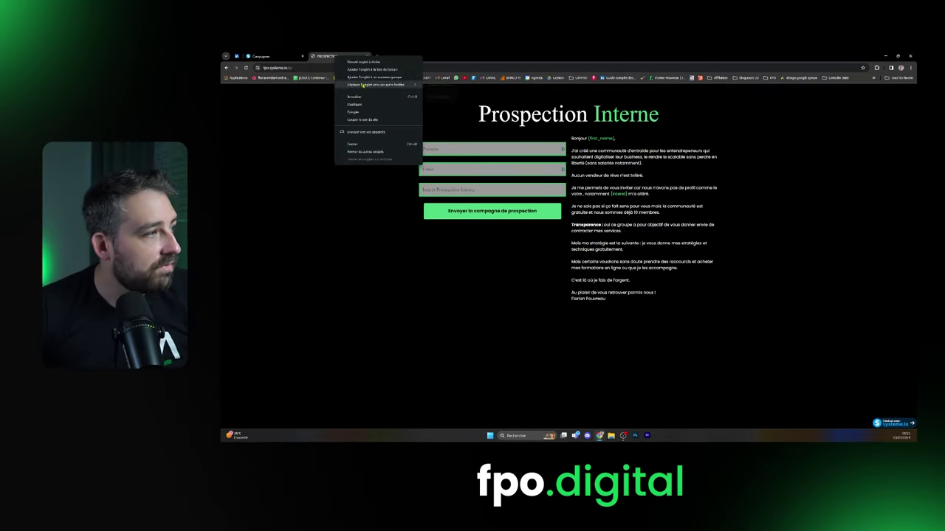
{"action": "left_click", "coordinate": [353, 111]}
Compare the pinned LinkedIn profile with the pinned capture page by switching between the two.
{"action": "left_click", "coordinate": [236, 56]}
{"action": "left_click", "coordinate": [248, 57]}
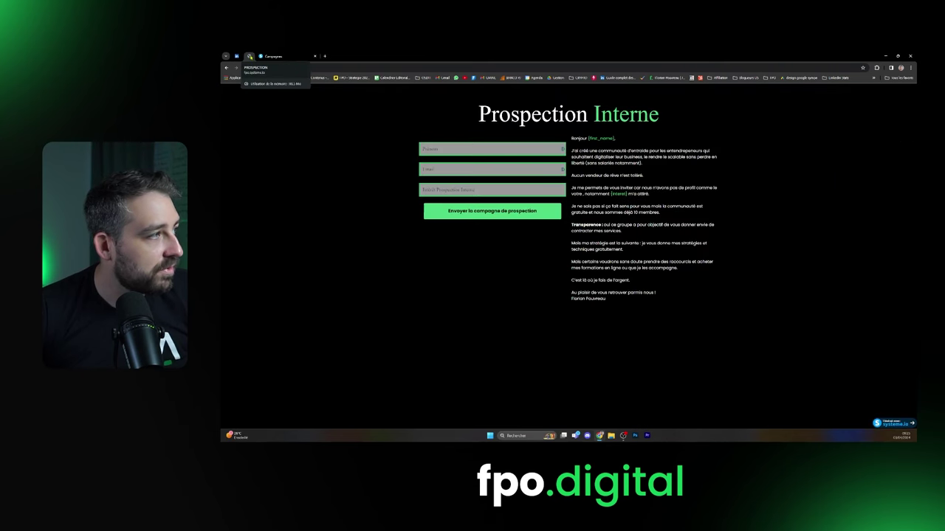
{"action": "left_click", "coordinate": [236, 56]}
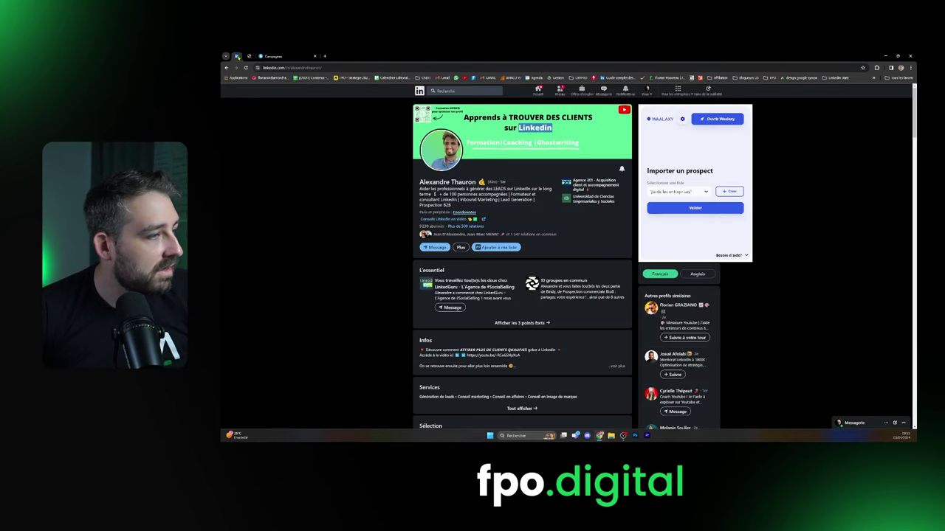
{"action": "left_click", "coordinate": [251, 56]}
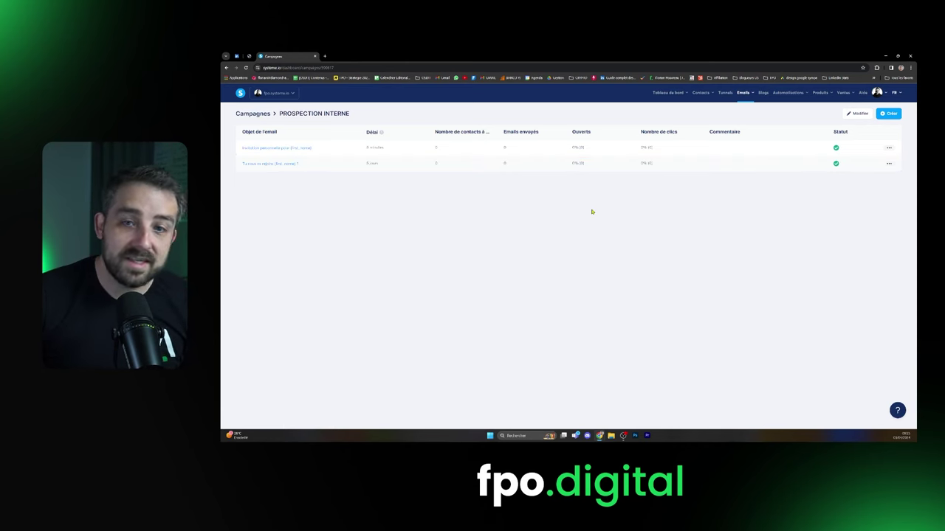
Display the sharing link of the PROSPECTION INTERNE funnel from the funnel list and close it.
{"action": "left_click", "coordinate": [725, 92]}
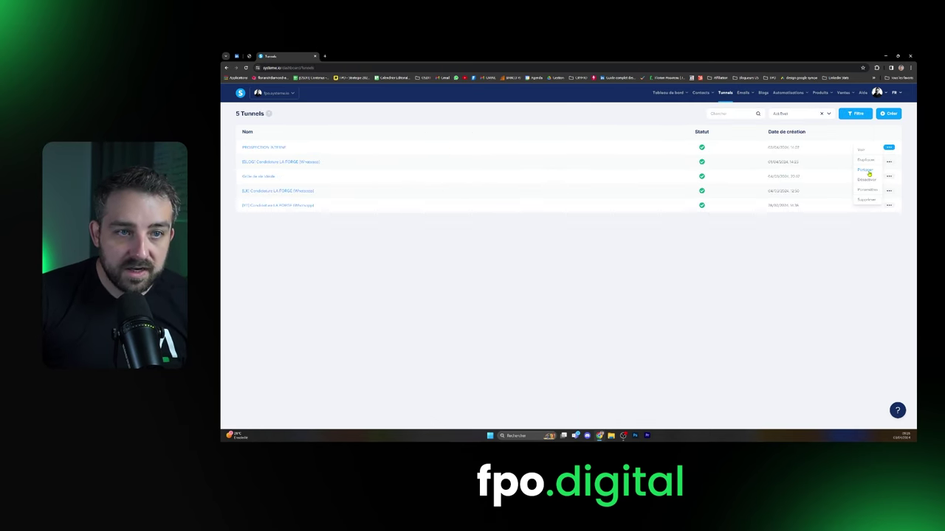
{"action": "left_click", "coordinate": [865, 171]}
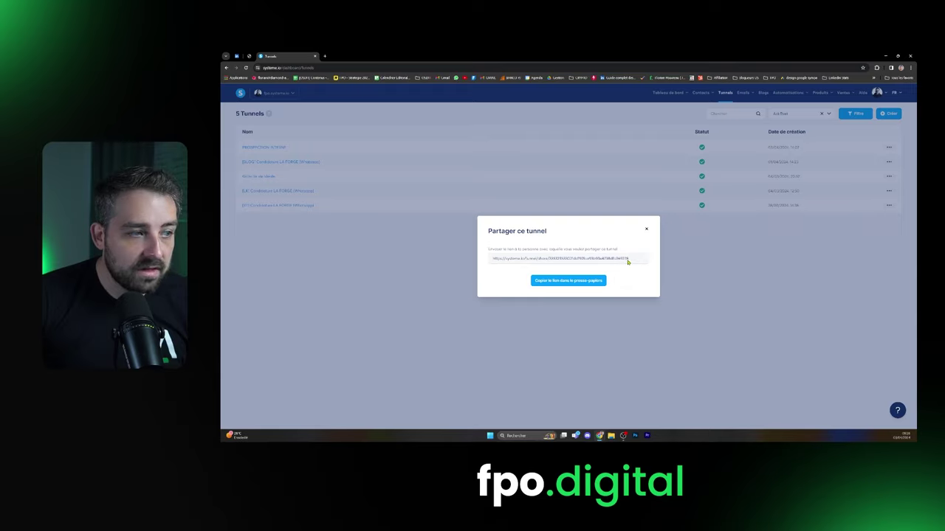
{"action": "left_click", "coordinate": [695, 335]}
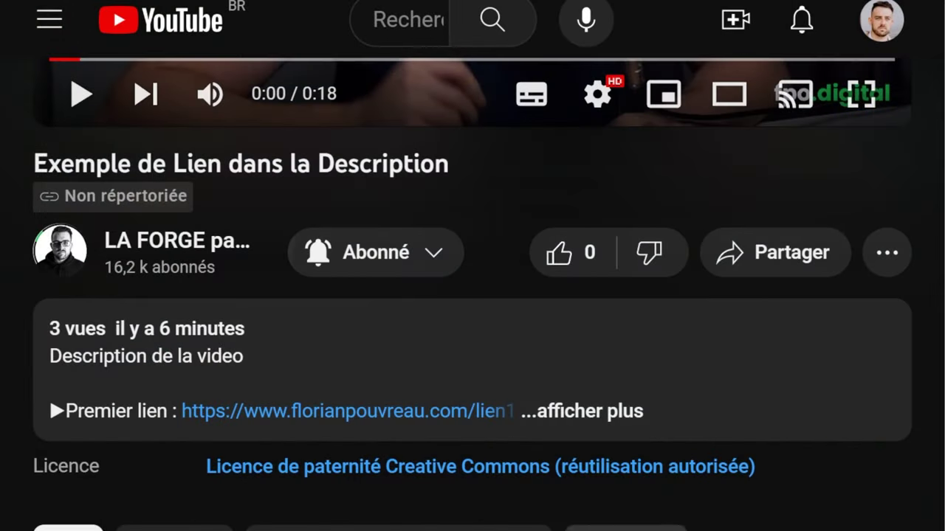
Switch to YouTube and expand the description of the "Exemple de Lien dans la Description" video to show its links.
{"action": "left_click", "coordinate": [622, 422]}
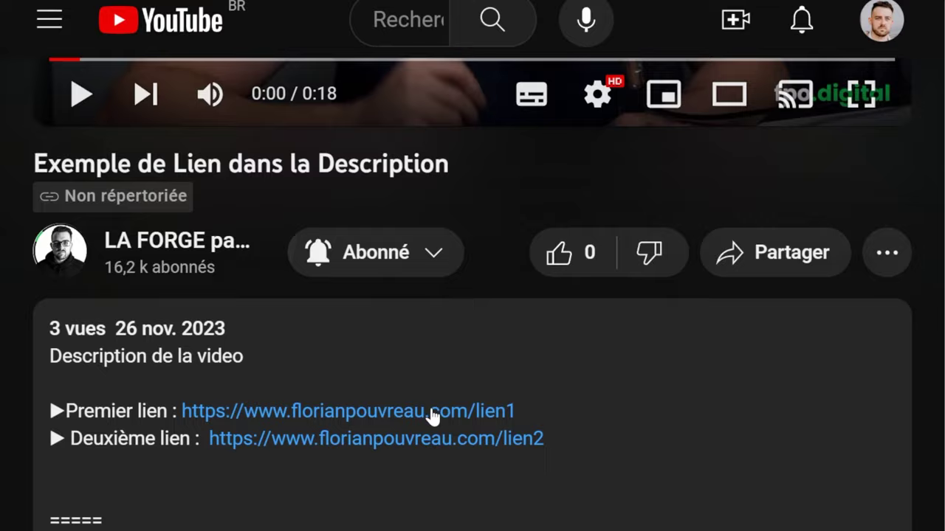